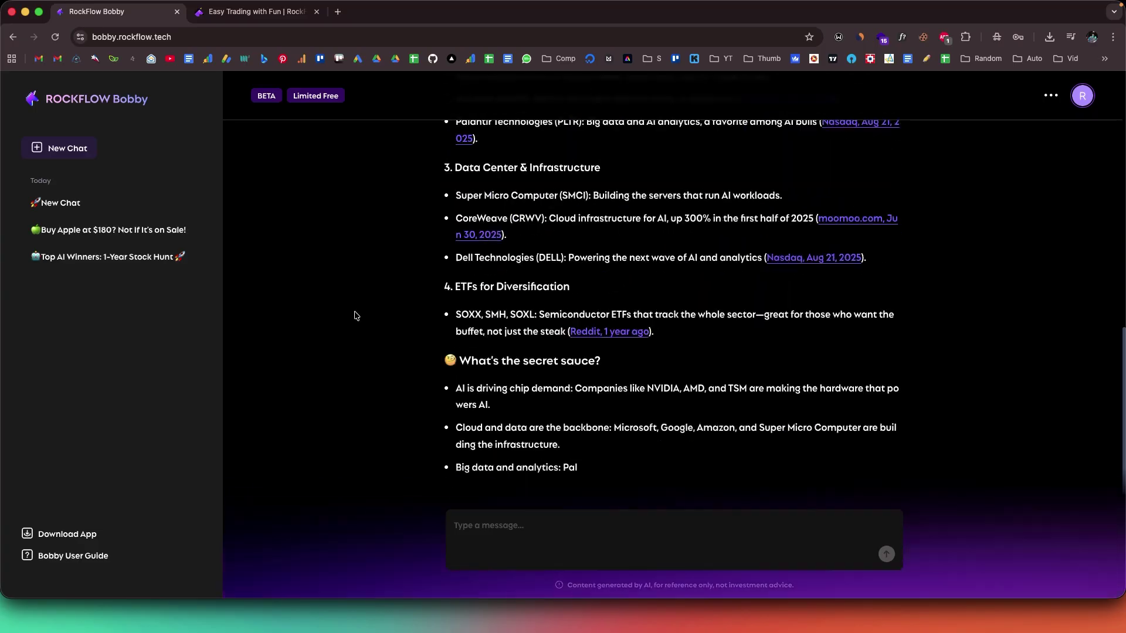
Send Bobby the buy-Apple-below-$220 request and read its reply that the order can't be placed
{"action": "scroll", "coordinate": [355, 315], "scroll_direction": "up", "scroll_amount": 15}
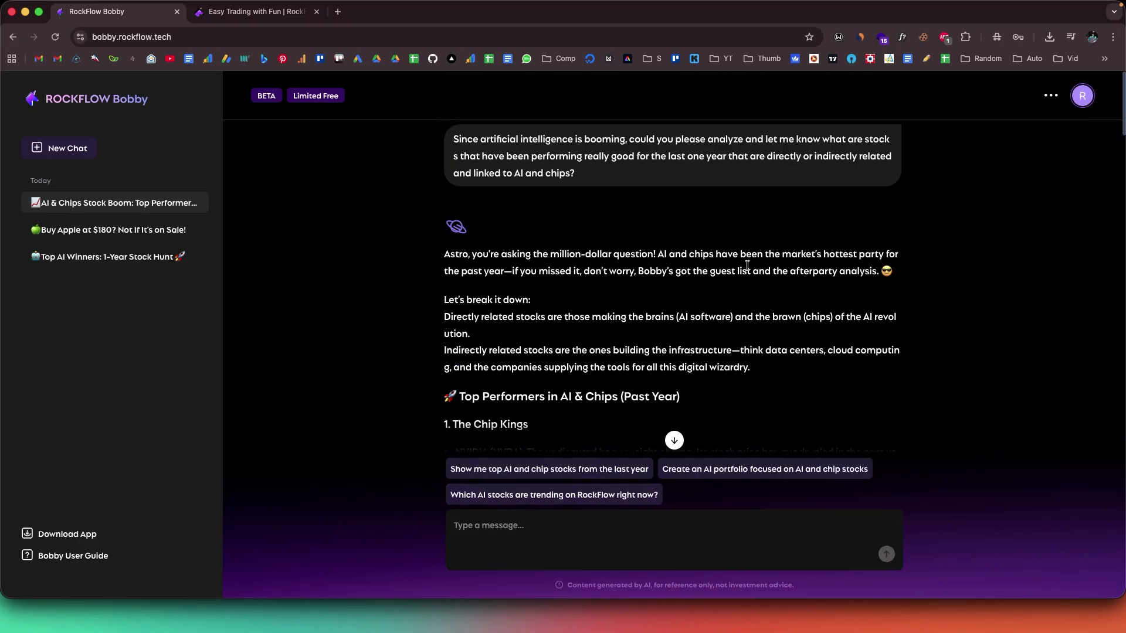
{"action": "scroll", "coordinate": [496, 292], "scroll_direction": "down", "scroll_amount": 5}
{"action": "scroll", "coordinate": [496, 292], "scroll_direction": "down", "scroll_amount": 10}
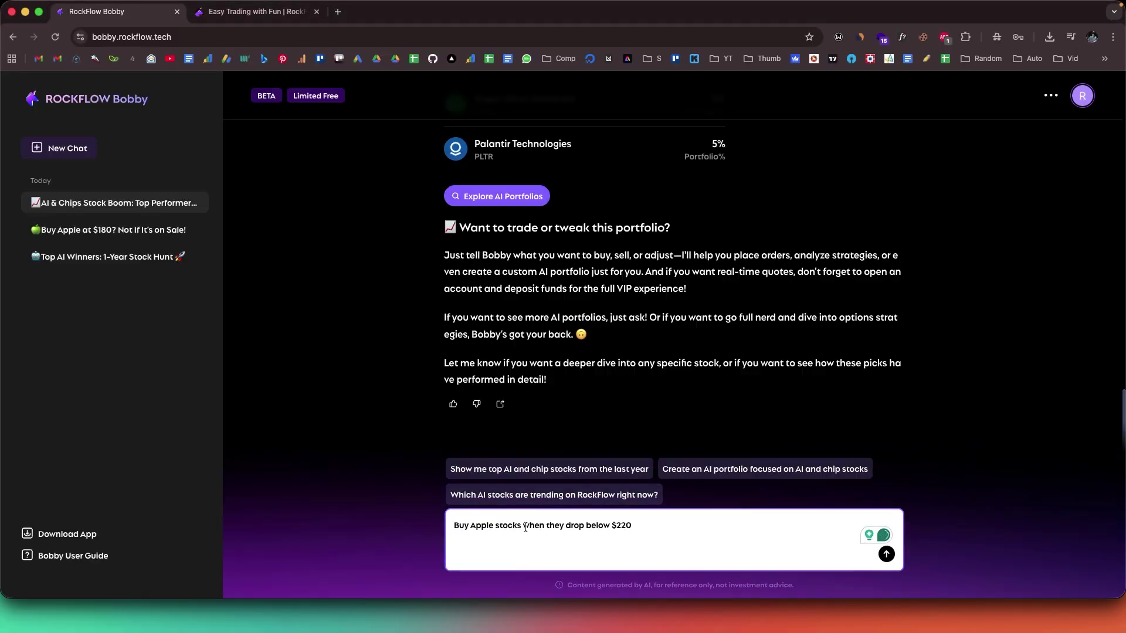
{"action": "key", "text": "Return"}
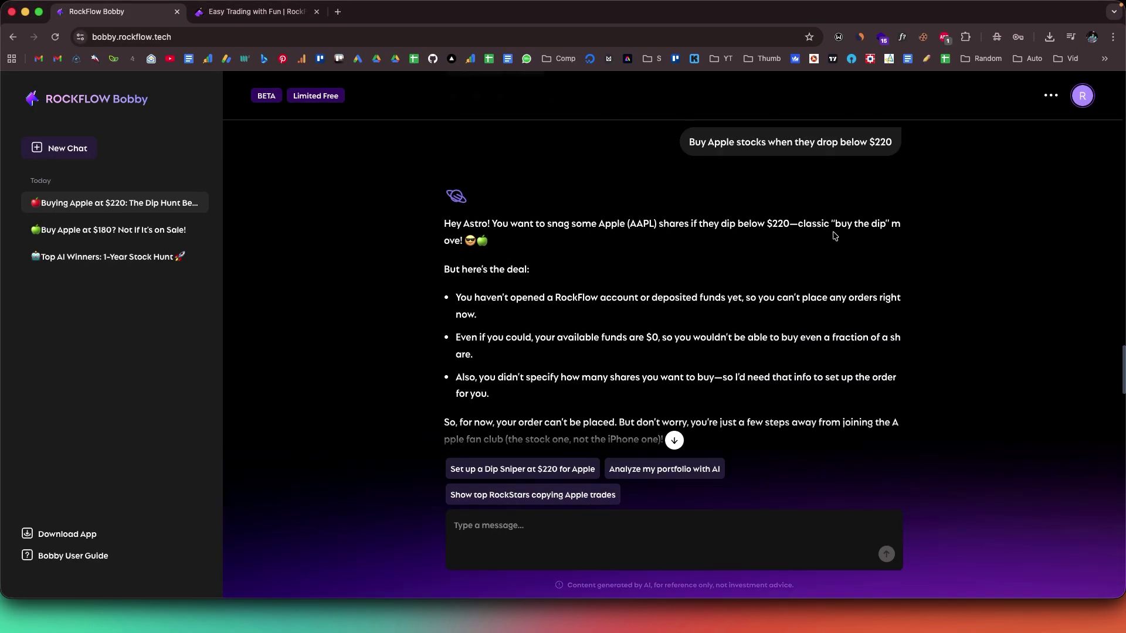
{"action": "scroll", "coordinate": [663, 267], "scroll_direction": "down", "scroll_amount": 10}
{"action": "scroll", "coordinate": [750, 265], "scroll_direction": "up", "scroll_amount": 10}
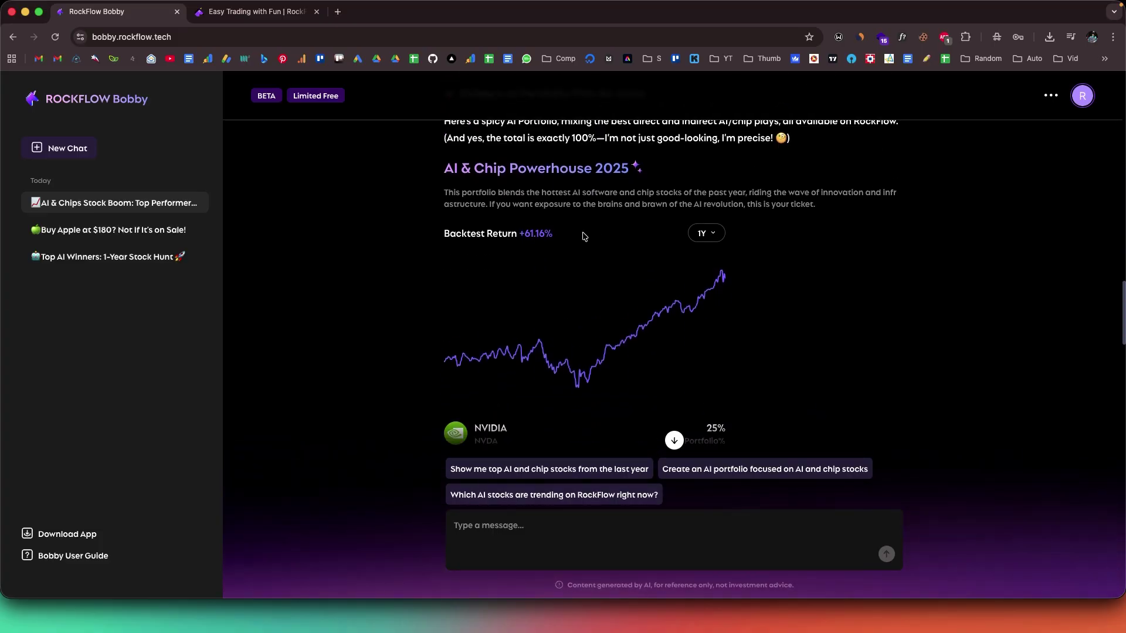
{"action": "scroll", "coordinate": [507, 291], "scroll_direction": "down", "scroll_amount": 8}
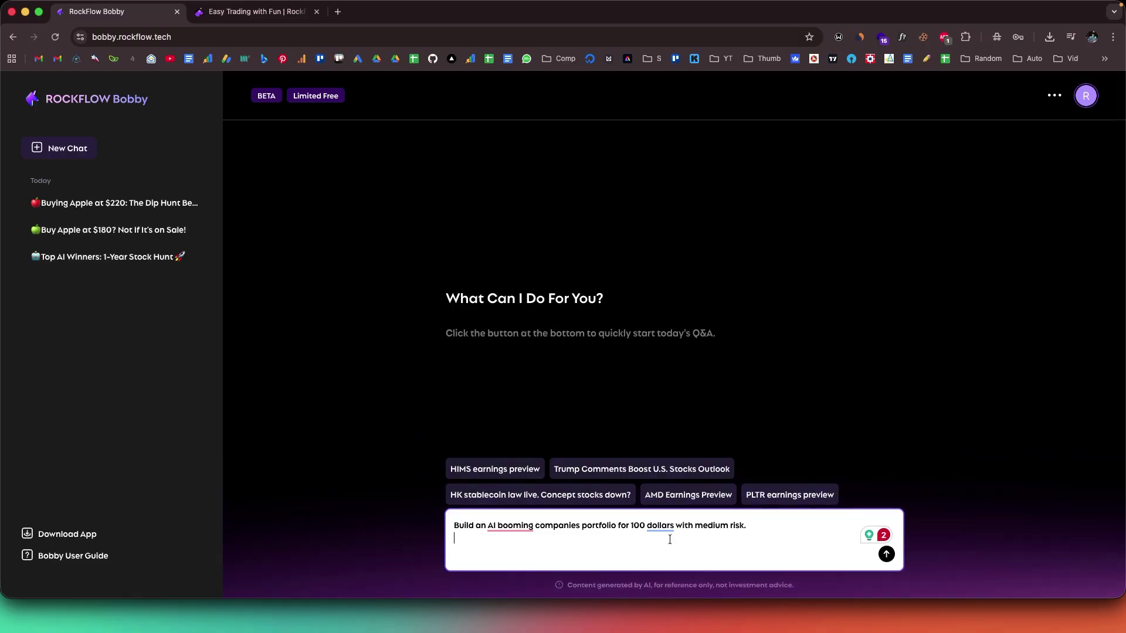
Send the $100 medium-risk AI portfolio prompt and scroll through the resulting AI Boomers portfolio card
{"action": "key", "text": "Return"}
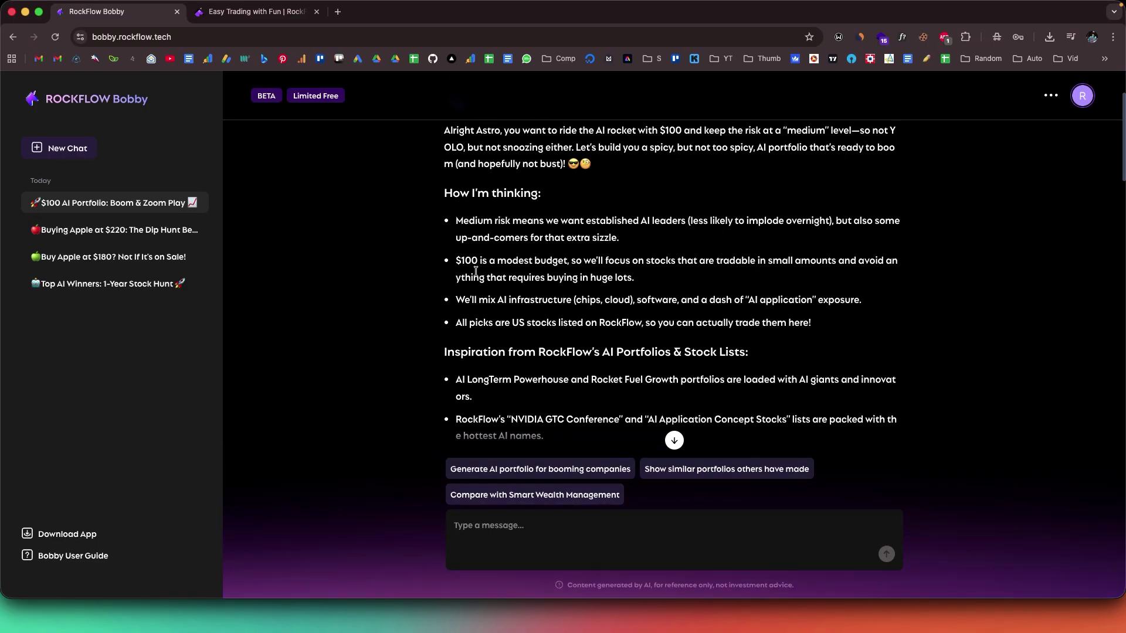
{"action": "scroll", "coordinate": [597, 219], "scroll_direction": "down", "scroll_amount": 5}
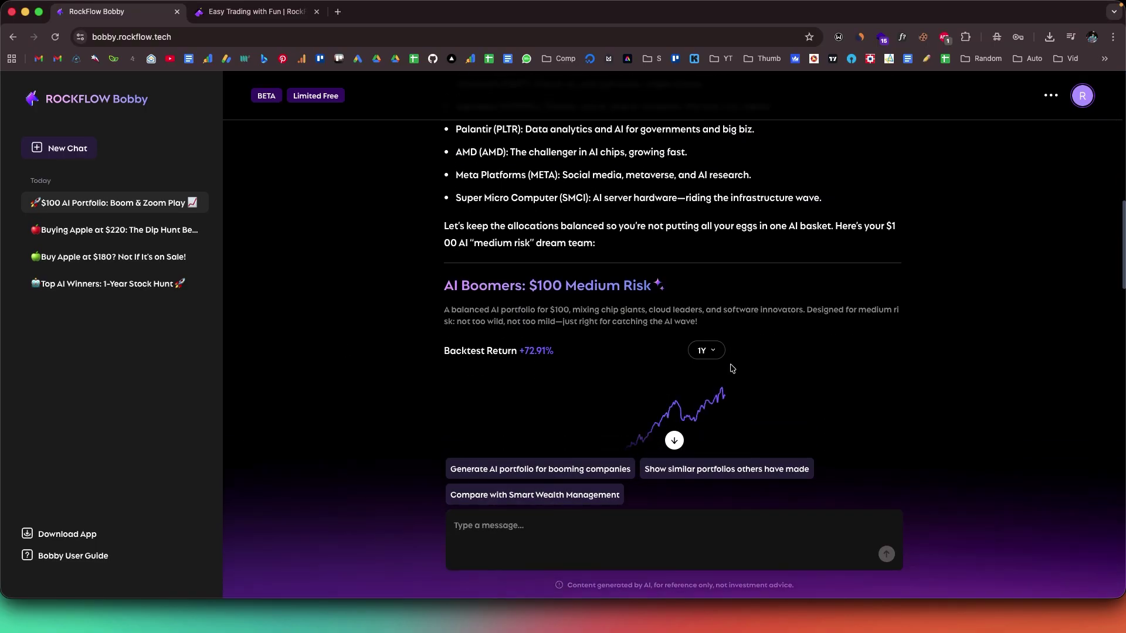
{"action": "left_click_drag", "start_coordinate": [653, 248], "coordinate": [541, 247]}
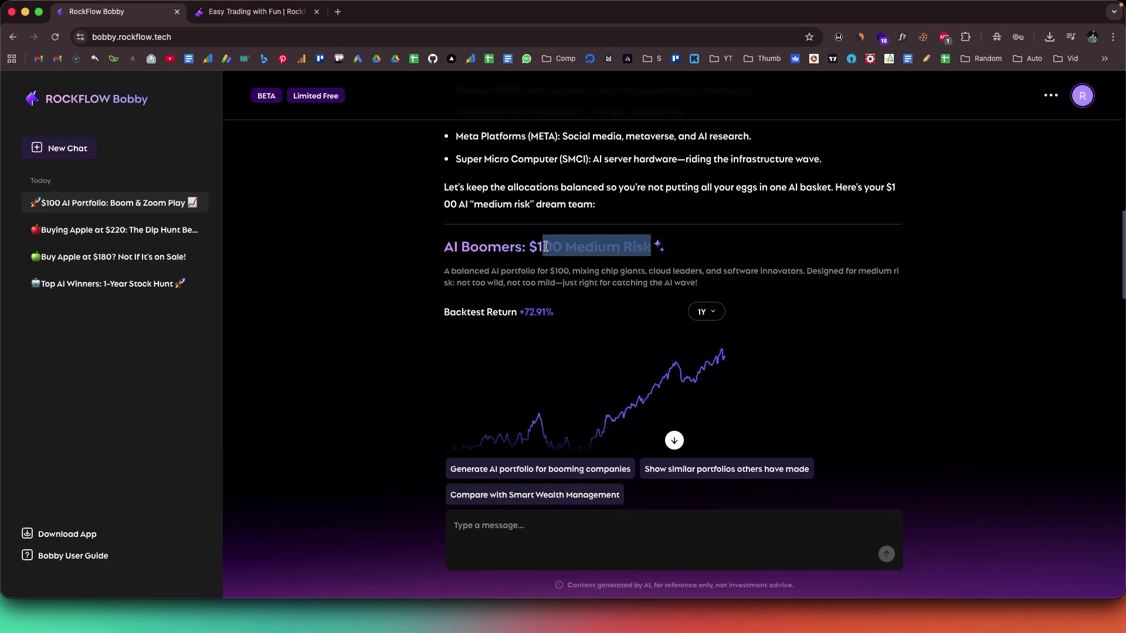
{"action": "left_click", "coordinate": [474, 311]}
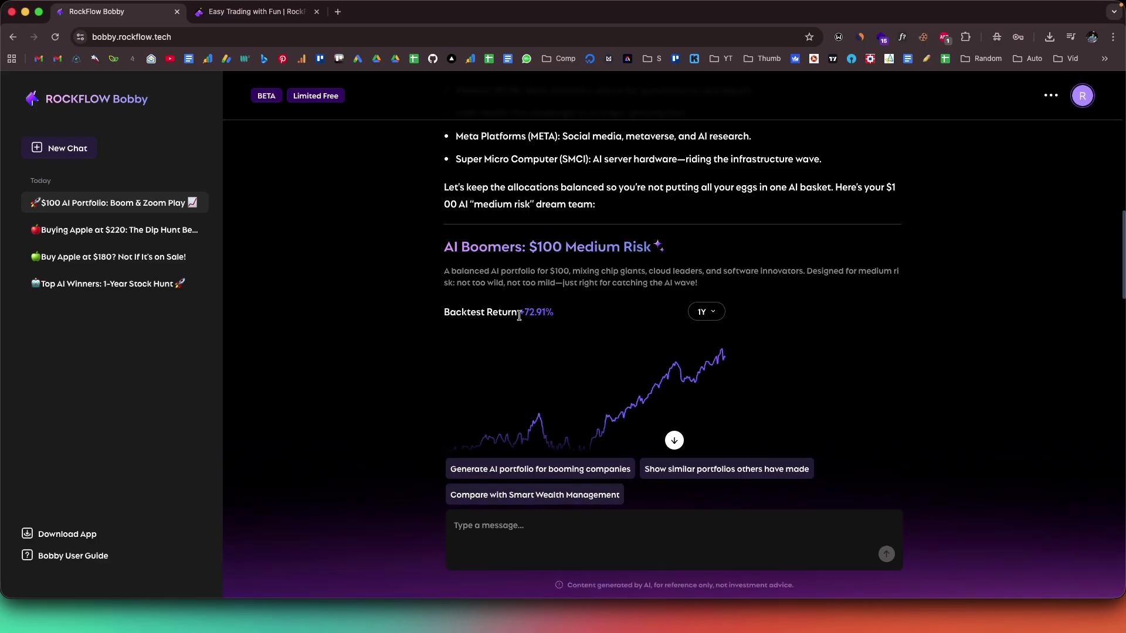
{"action": "scroll", "coordinate": [519, 315], "scroll_direction": "down", "scroll_amount": 5}
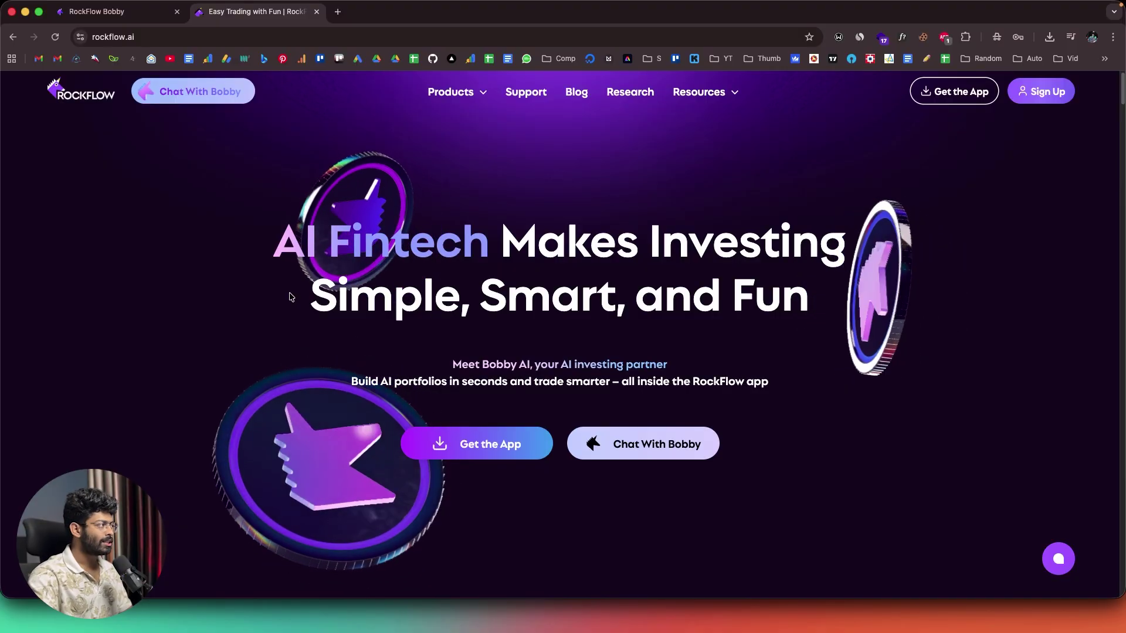
Skim the rockflow.ai landing page, then return to the empty RockFlow Bobby chat page
{"action": "scroll", "coordinate": [289, 297], "scroll_direction": "down", "scroll_amount": 10}
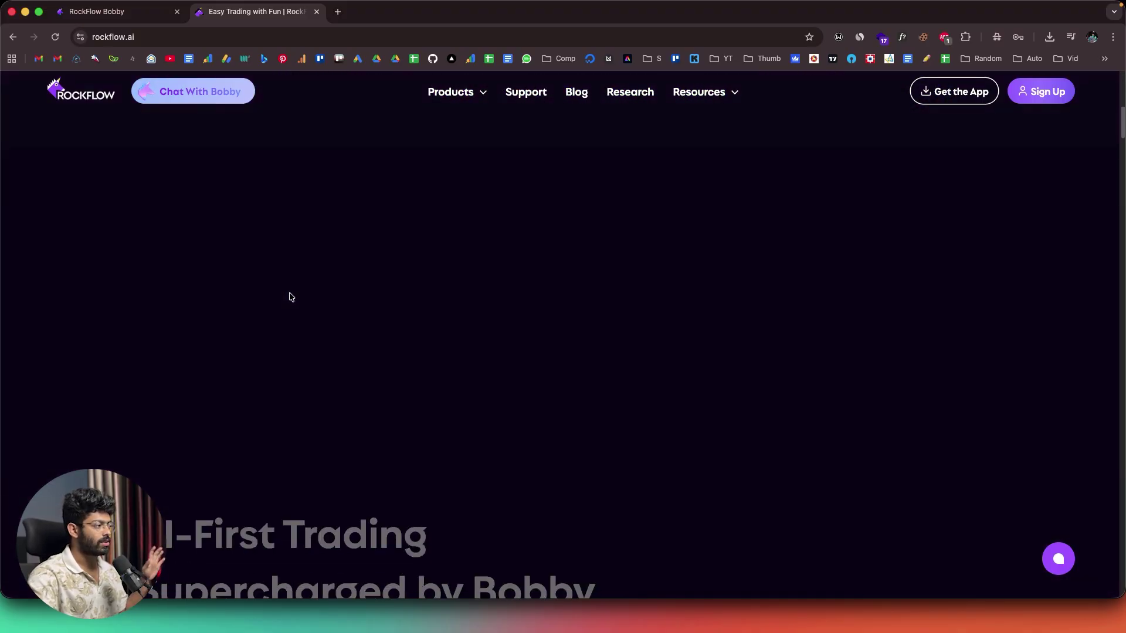
{"action": "scroll", "coordinate": [289, 296], "scroll_direction": "up", "scroll_amount": 10}
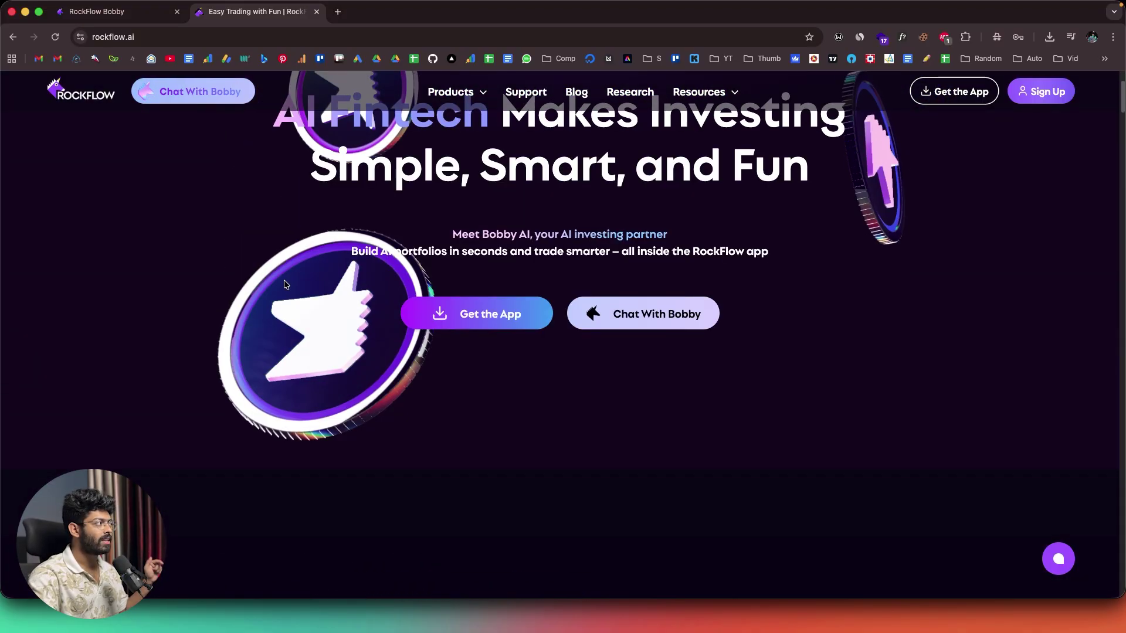
{"action": "left_click", "coordinate": [131, 18]}
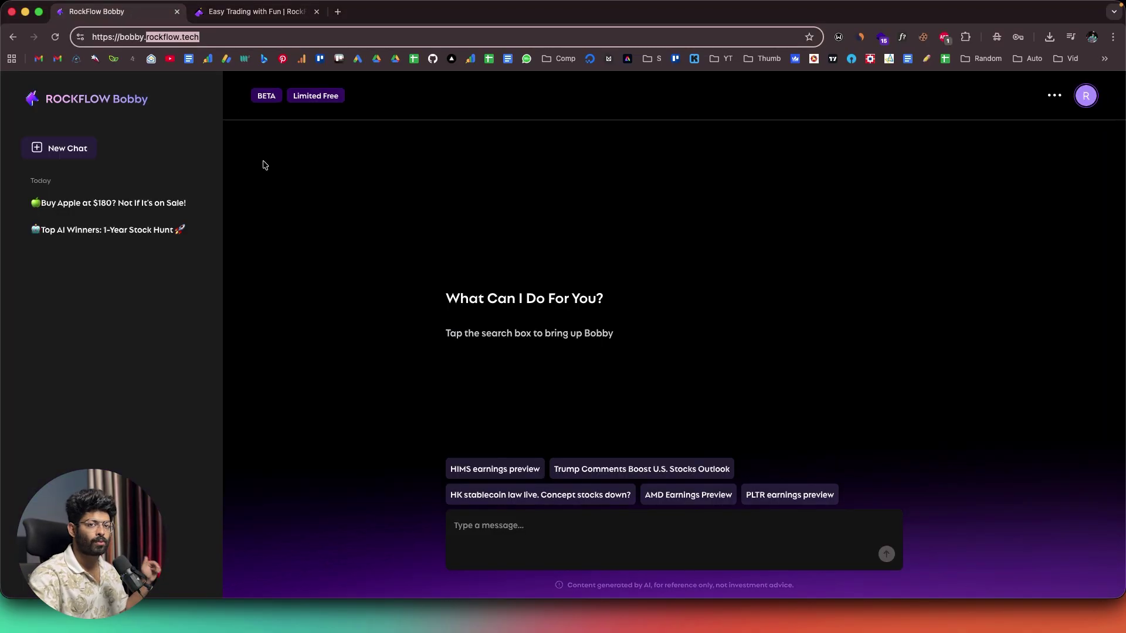
{"action": "left_click", "coordinate": [304, 231]}
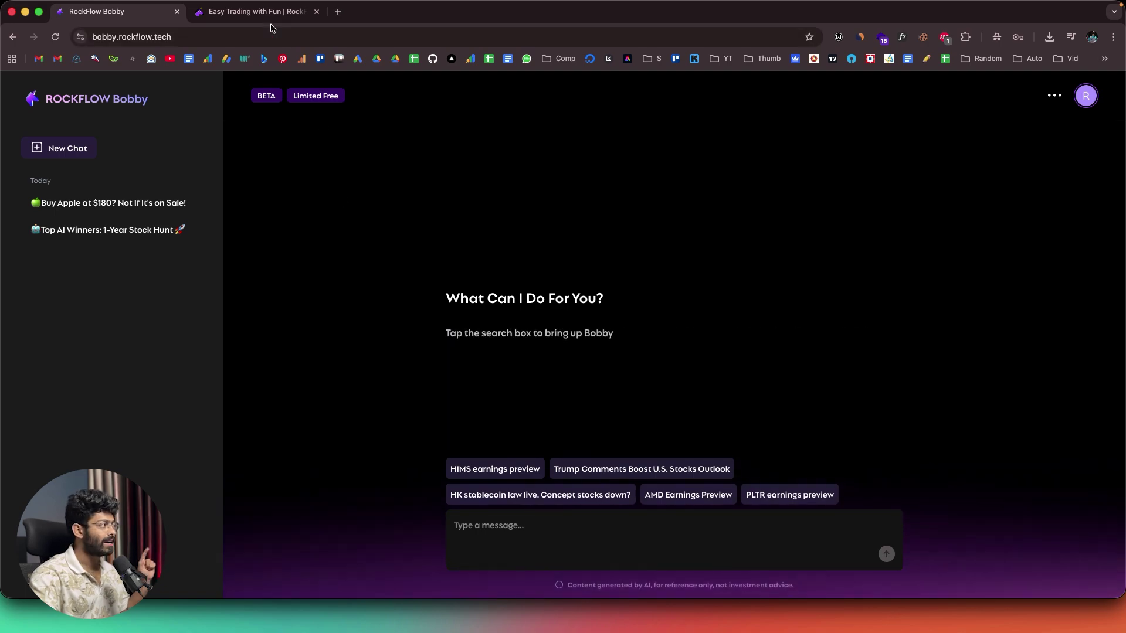
{"action": "left_click", "coordinate": [212, 16]}
{"action": "key", "text": "ctrl+shift+Tab"}
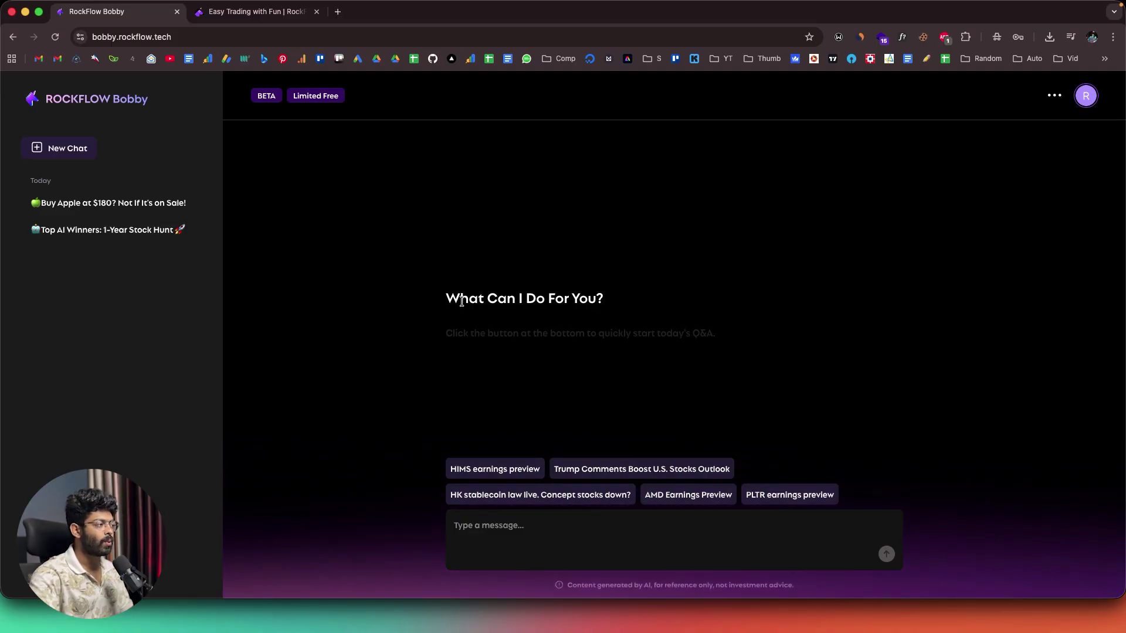
Paste the question about last year's best AI and chip-linked stocks, end it with 'chips?', and send it
{"action": "left_click", "coordinate": [551, 532]}
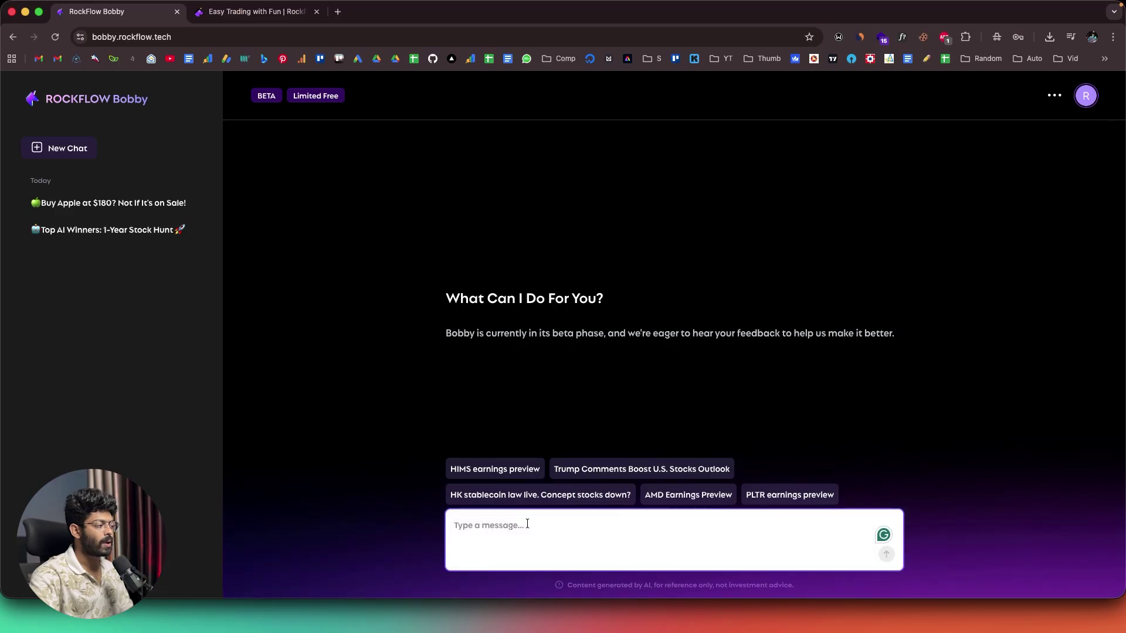
{"action": "left_click", "coordinate": [386, 411]}
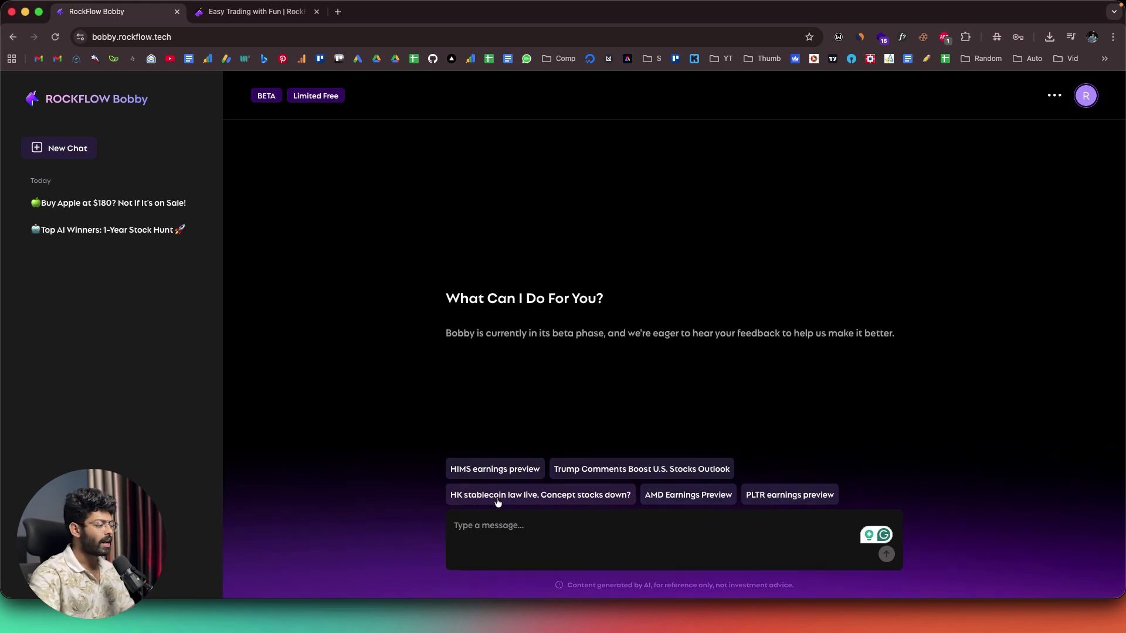
{"action": "left_click", "coordinate": [483, 534]}
{"action": "key", "text": "super+v"}
{"action": "scroll", "coordinate": [497, 529], "scroll_direction": "up", "scroll_amount": 3}
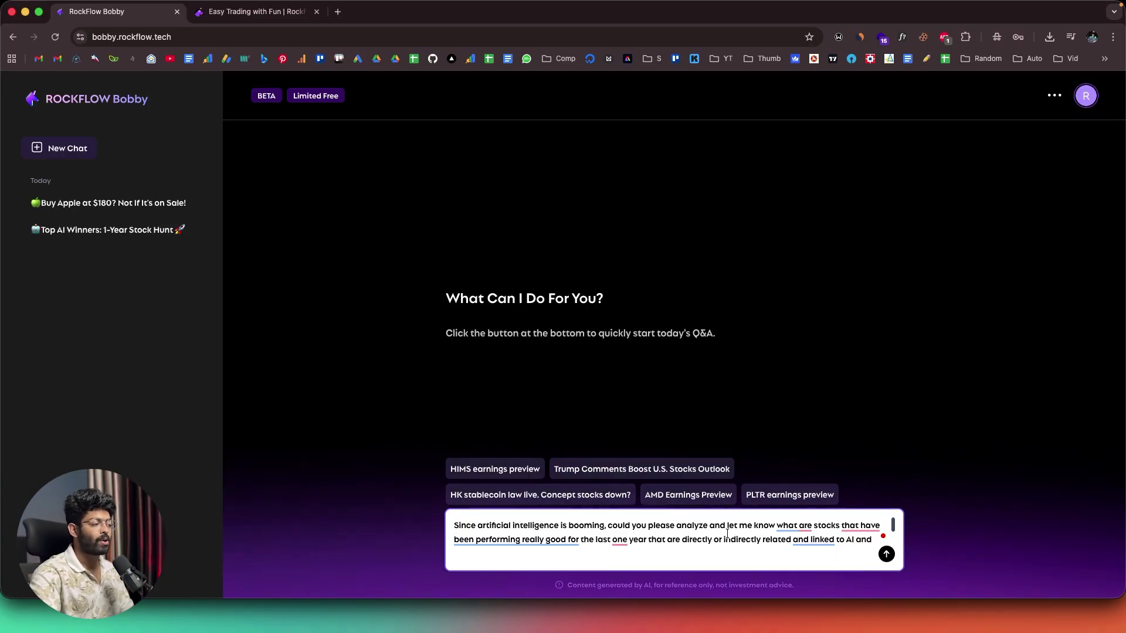
{"action": "type", "text": "chips?"}
{"action": "key", "text": "shift+Return"}
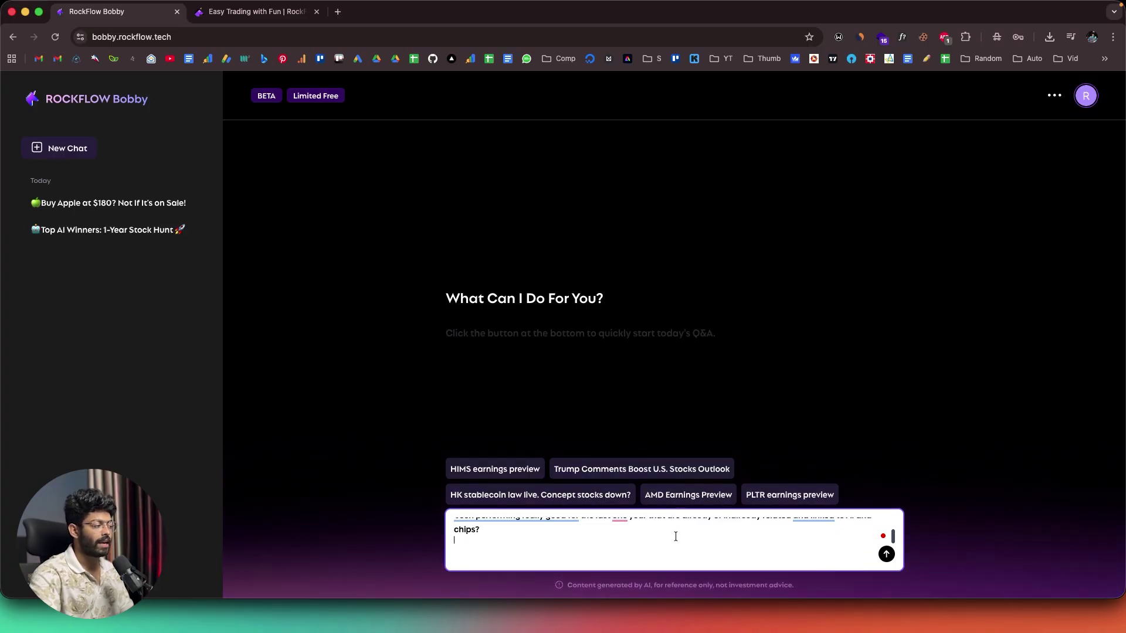
{"action": "scroll", "coordinate": [676, 536], "scroll_direction": "up", "scroll_amount": 2}
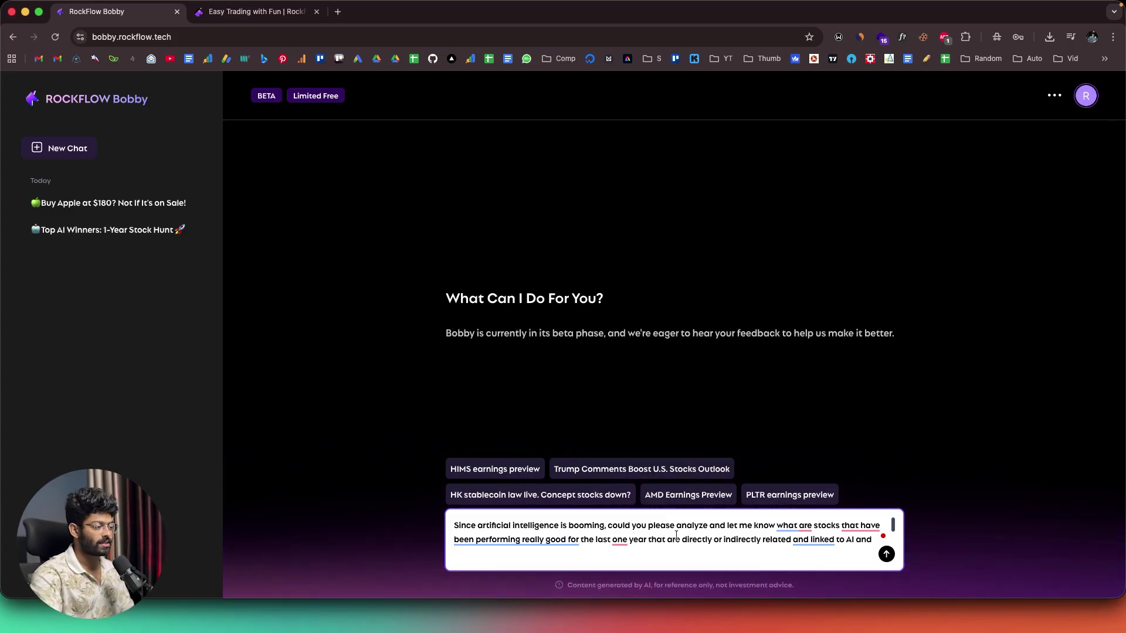
{"action": "left_click", "coordinate": [886, 554]}
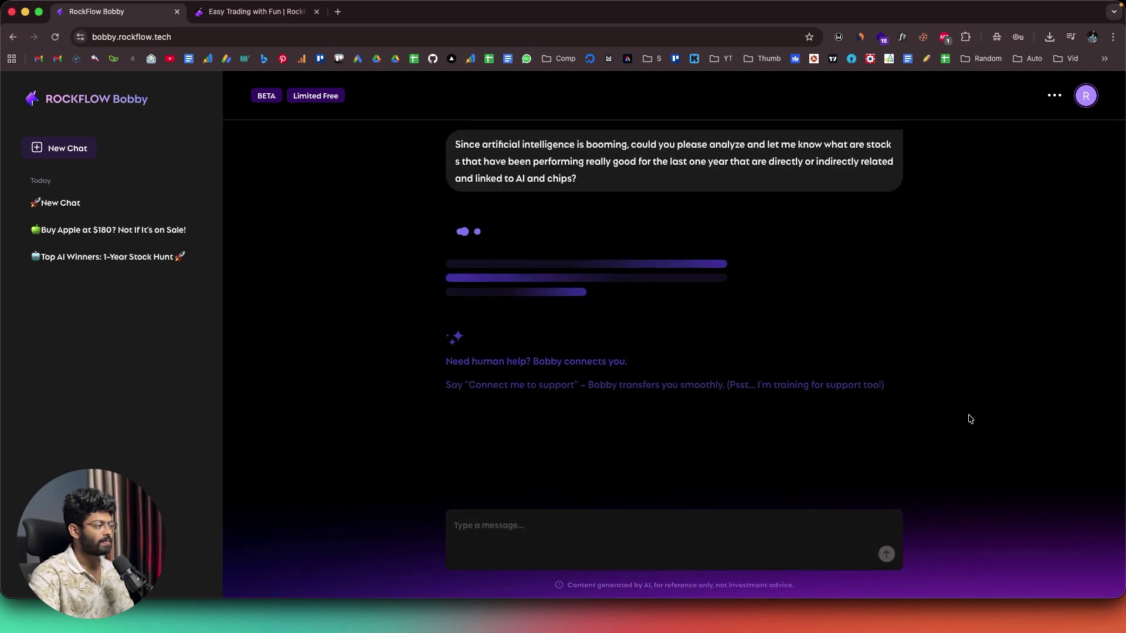
{"action": "scroll", "coordinate": [354, 315], "scroll_direction": "down", "scroll_amount": 15}
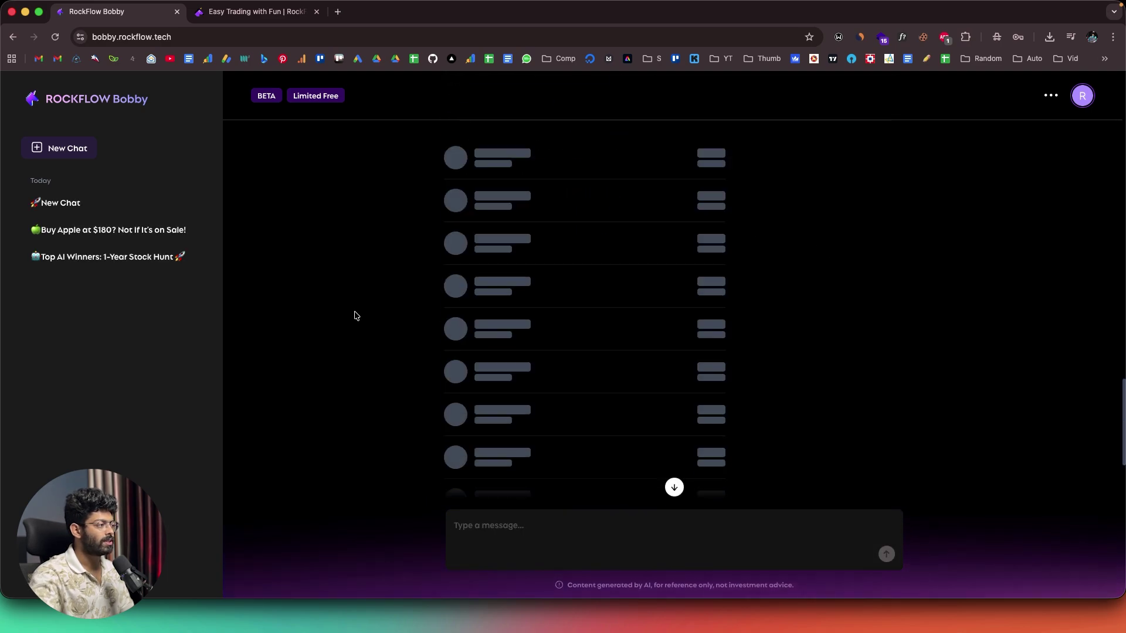
{"action": "scroll", "coordinate": [355, 316], "scroll_direction": "down", "scroll_amount": 5}
{"action": "scroll", "coordinate": [355, 315], "scroll_direction": "up", "scroll_amount": 4}
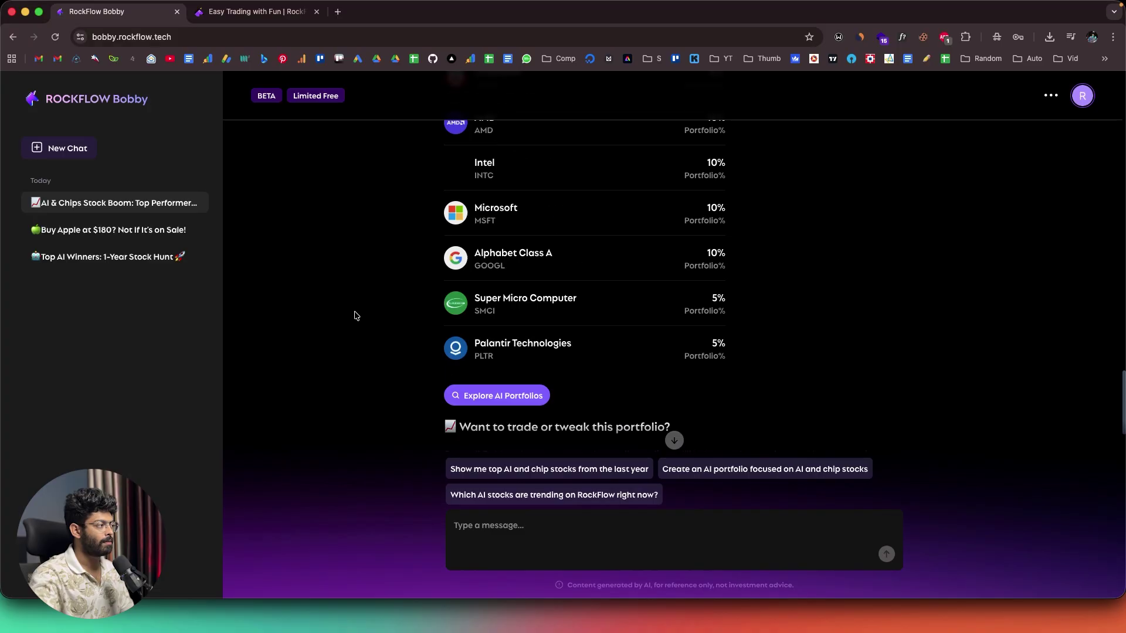
{"action": "scroll", "coordinate": [355, 316], "scroll_direction": "up", "scroll_amount": 20}
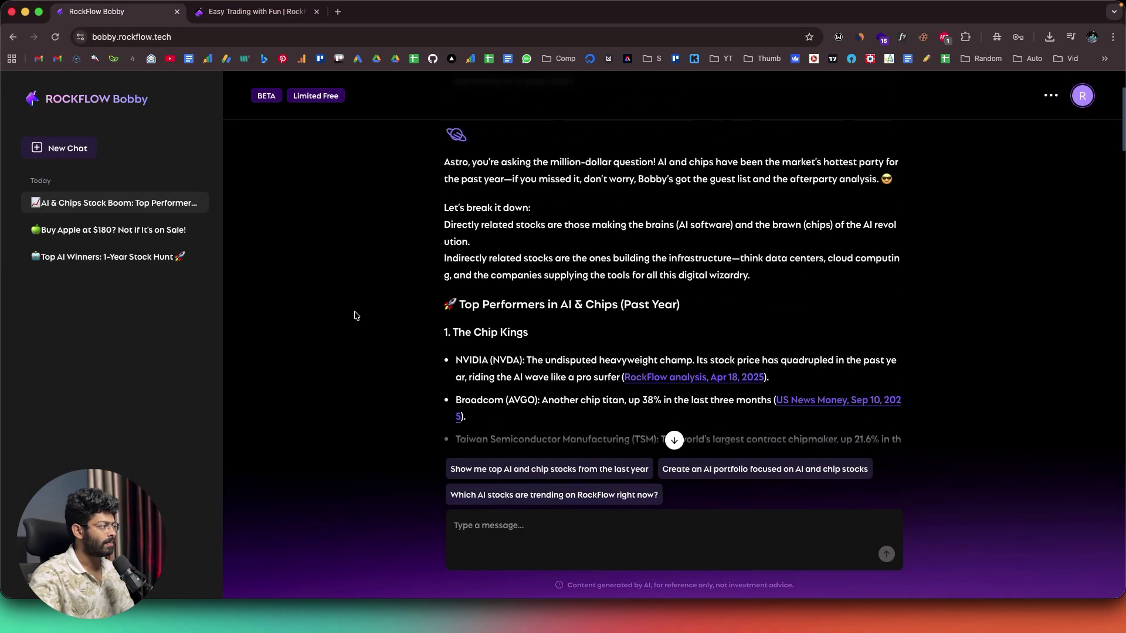
{"action": "scroll", "coordinate": [354, 316], "scroll_direction": "up", "scroll_amount": 3}
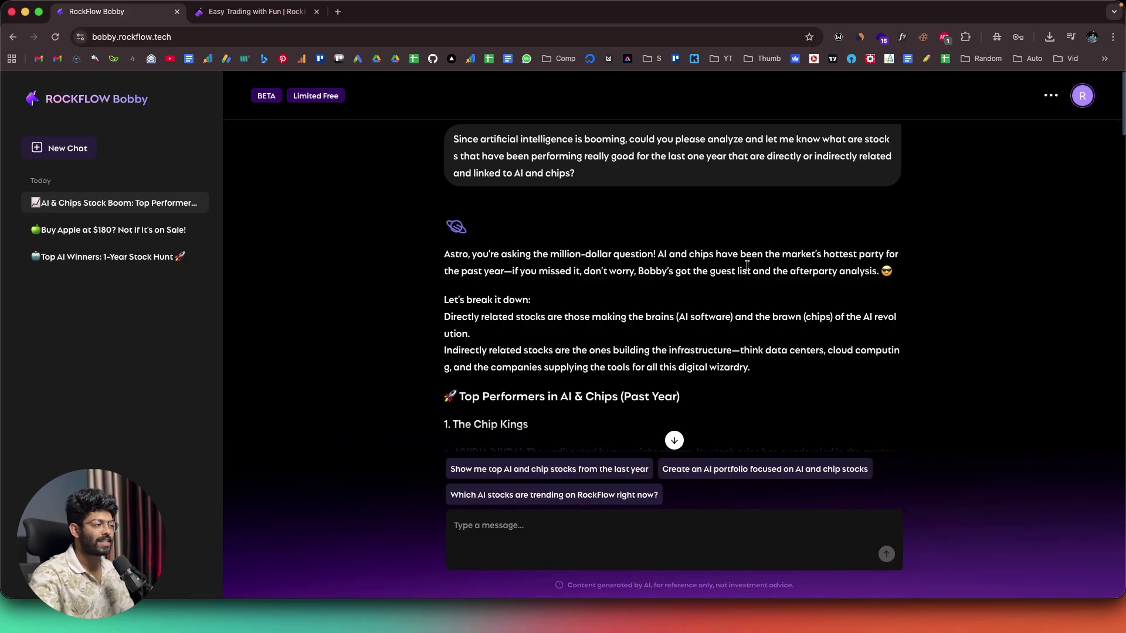
{"action": "scroll", "coordinate": [506, 281], "scroll_direction": "down", "scroll_amount": 3}
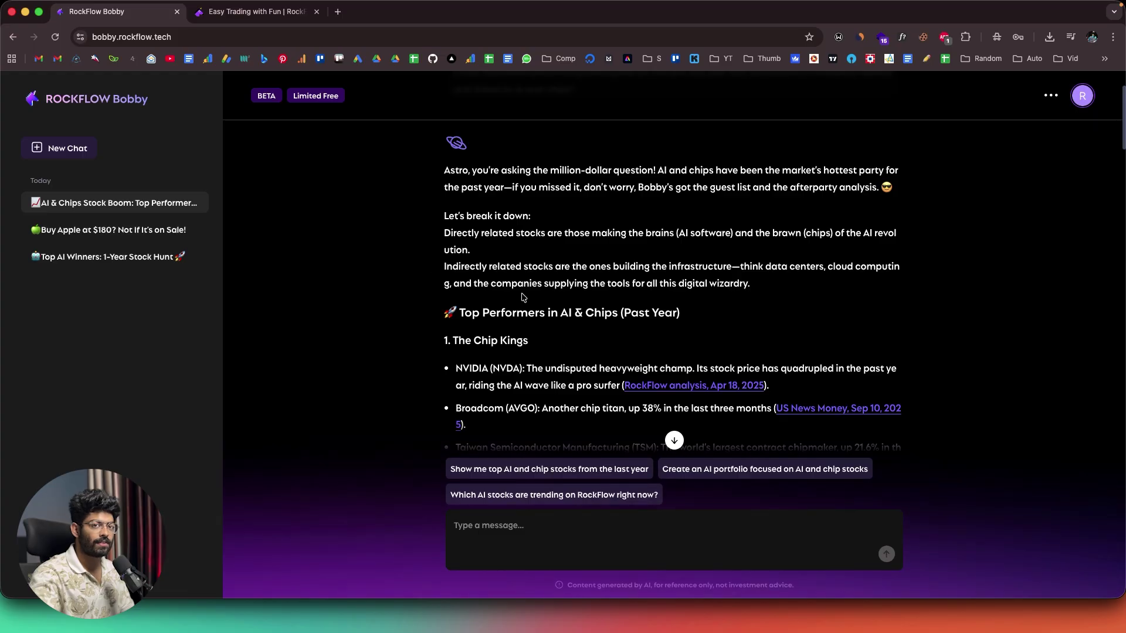
{"action": "scroll", "coordinate": [409, 269], "scroll_direction": "down", "scroll_amount": 3}
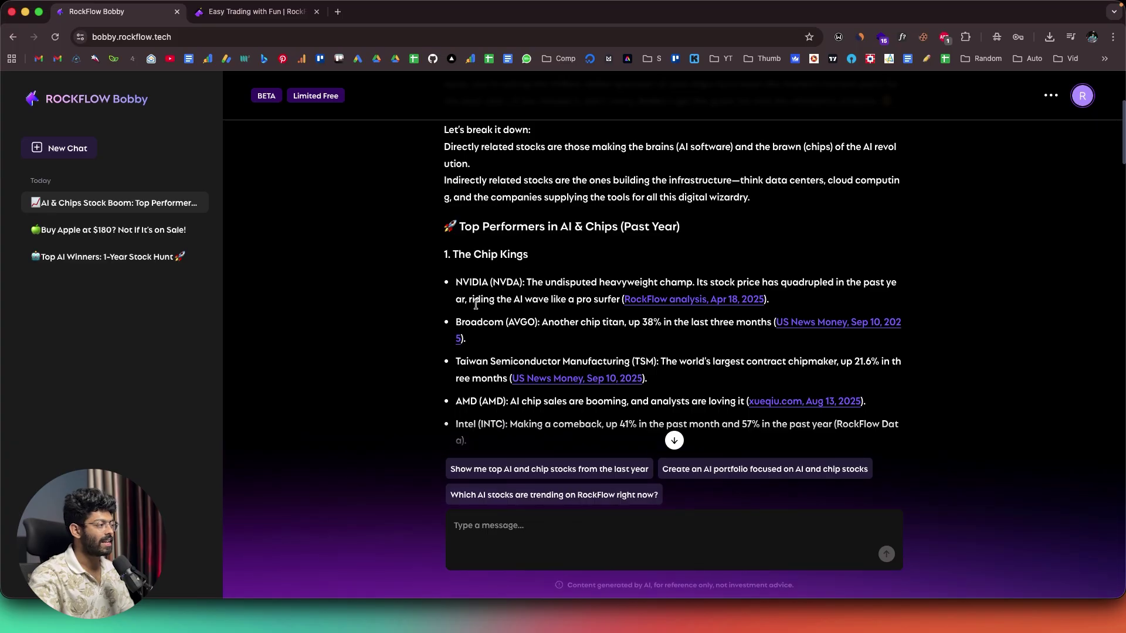
{"action": "scroll", "coordinate": [492, 291], "scroll_direction": "down", "scroll_amount": 2}
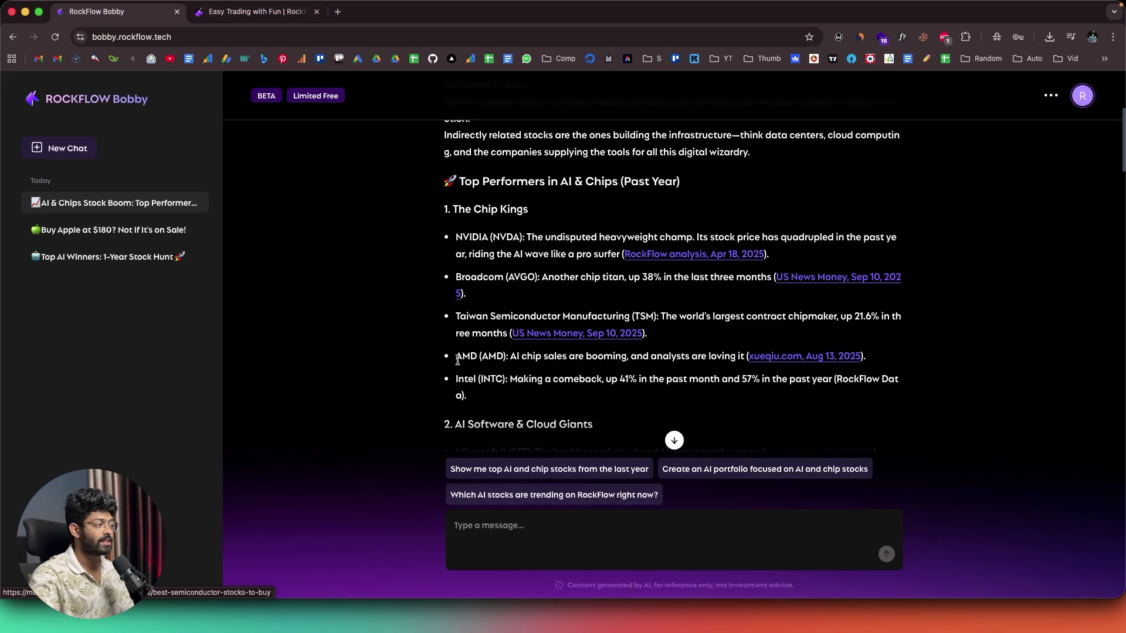
{"action": "scroll", "coordinate": [457, 360], "scroll_direction": "down", "scroll_amount": 9}
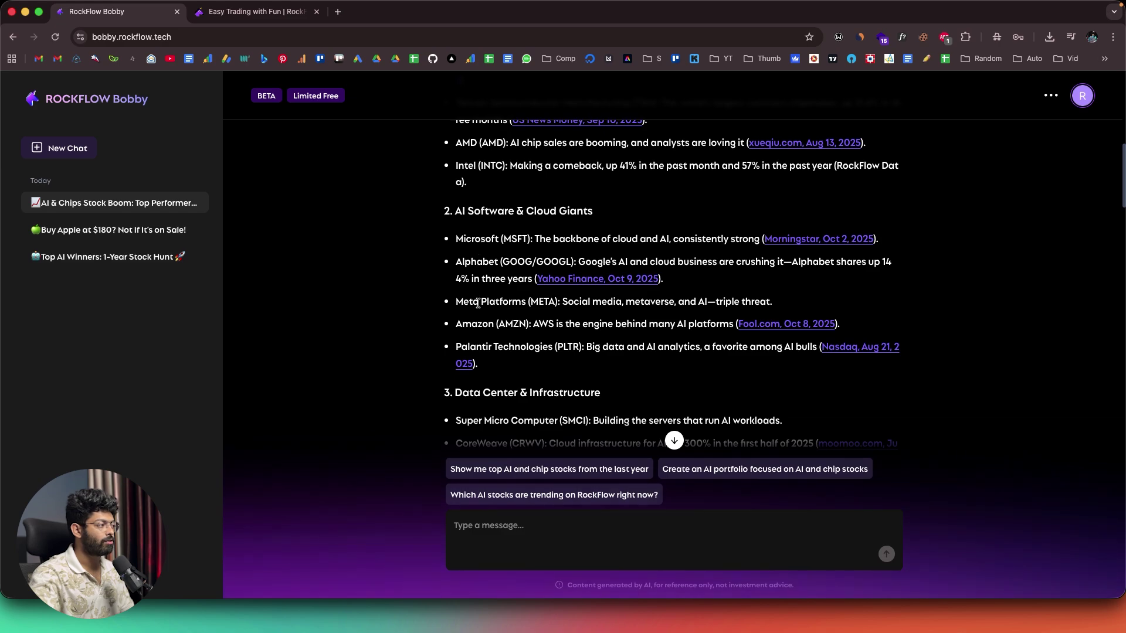
{"action": "scroll", "coordinate": [474, 326], "scroll_direction": "down", "scroll_amount": 5}
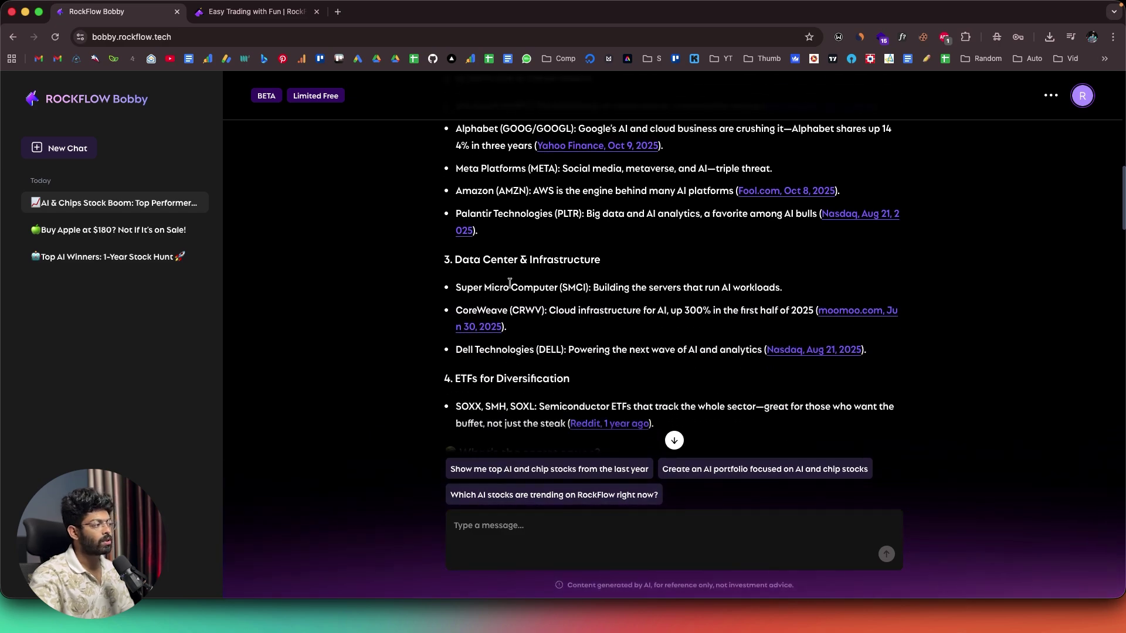
{"action": "scroll", "coordinate": [510, 284], "scroll_direction": "down", "scroll_amount": 8}
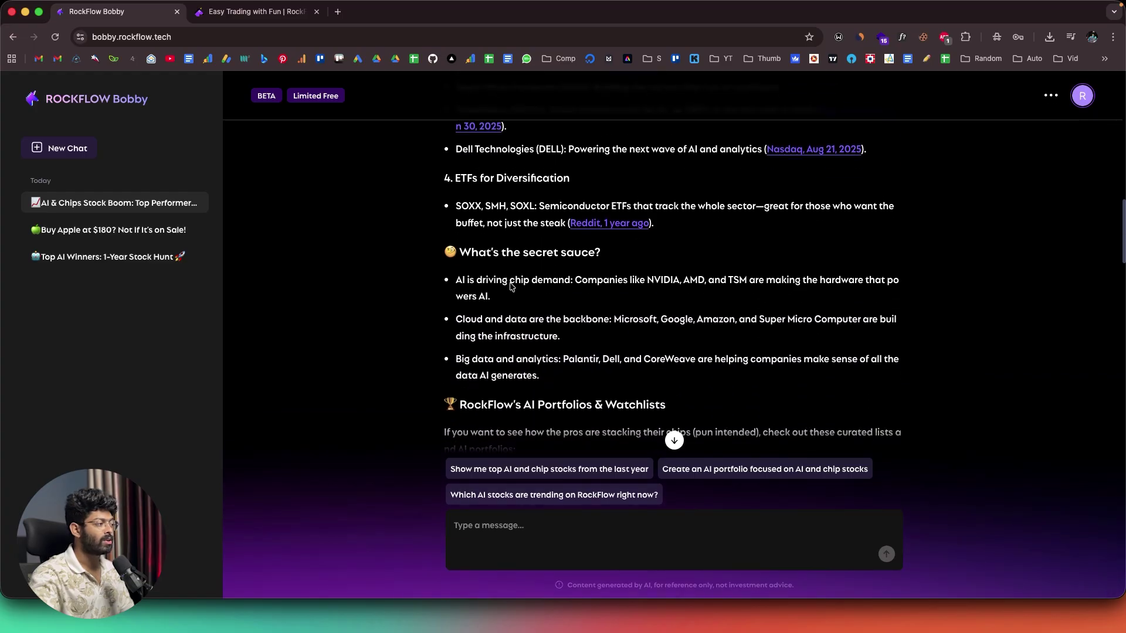
{"action": "scroll", "coordinate": [511, 286], "scroll_direction": "down", "scroll_amount": 3}
{"action": "scroll", "coordinate": [510, 285], "scroll_direction": "down", "scroll_amount": 3}
{"action": "scroll", "coordinate": [504, 222], "scroll_direction": "up", "scroll_amount": 10}
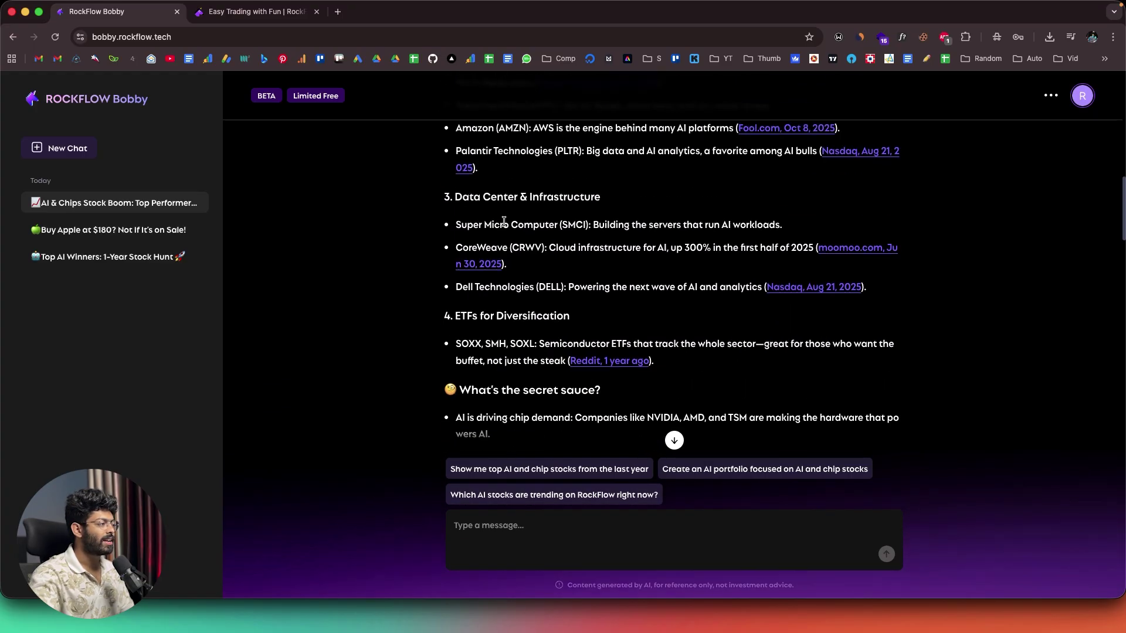
{"action": "scroll", "coordinate": [504, 222], "scroll_direction": "up", "scroll_amount": 10}
{"action": "scroll", "coordinate": [528, 224], "scroll_direction": "up", "scroll_amount": 2}
{"action": "scroll", "coordinate": [552, 226], "scroll_direction": "down", "scroll_amount": 2}
{"action": "scroll", "coordinate": [576, 228], "scroll_direction": "up", "scroll_amount": 5}
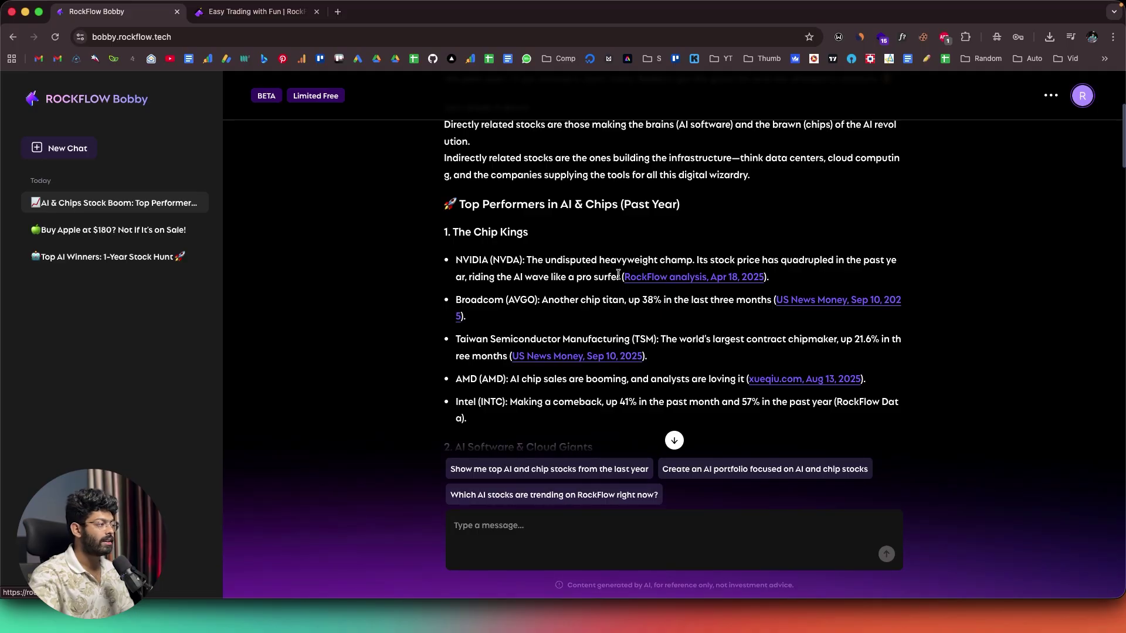
{"action": "scroll", "coordinate": [587, 276], "scroll_direction": "up", "scroll_amount": 2}
{"action": "scroll", "coordinate": [498, 270], "scroll_direction": "down", "scroll_amount": 1}
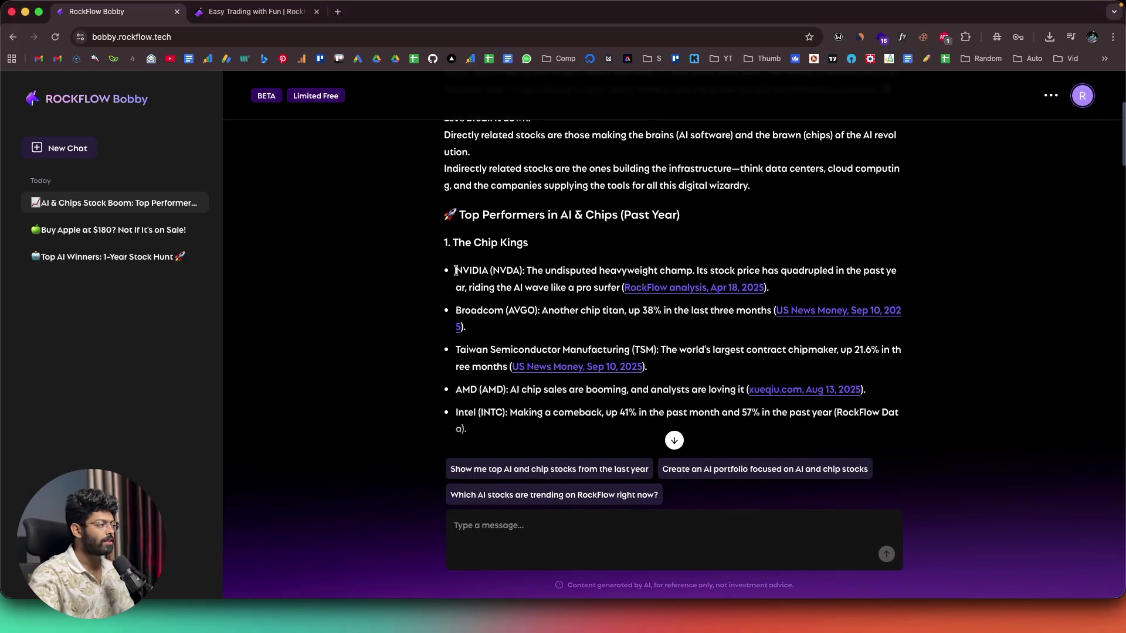
{"action": "left_click_drag", "start_coordinate": [457, 270], "coordinate": [601, 291]}
{"action": "left_click", "coordinate": [584, 276]}
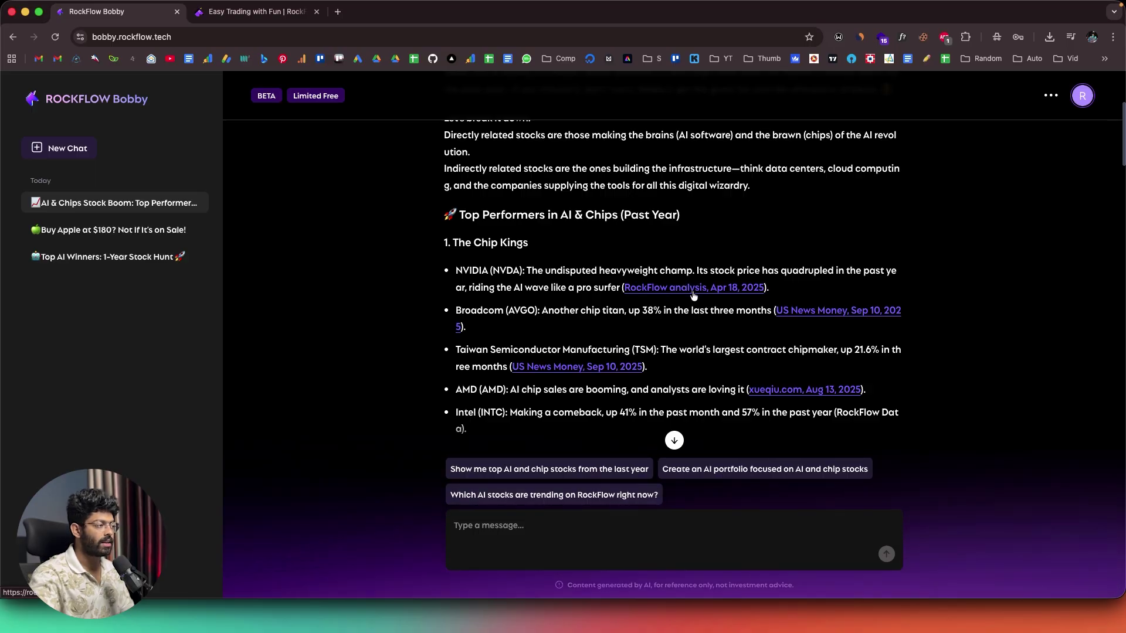
Open and skim the cited RockFlow article on NVIDIA's 4 trillion breakthrough, then return to Bobby
{"action": "left_click", "coordinate": [669, 288]}
{"action": "scroll", "coordinate": [390, 195], "scroll_direction": "down", "scroll_amount": 20}
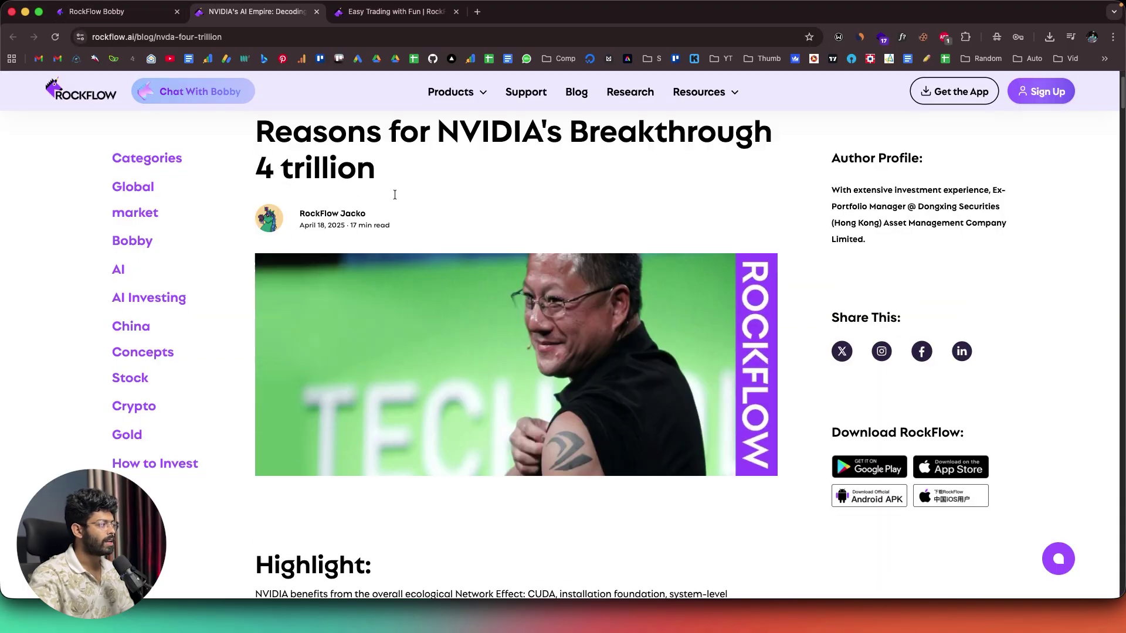
{"action": "scroll", "coordinate": [395, 195], "scroll_direction": "down", "scroll_amount": 10}
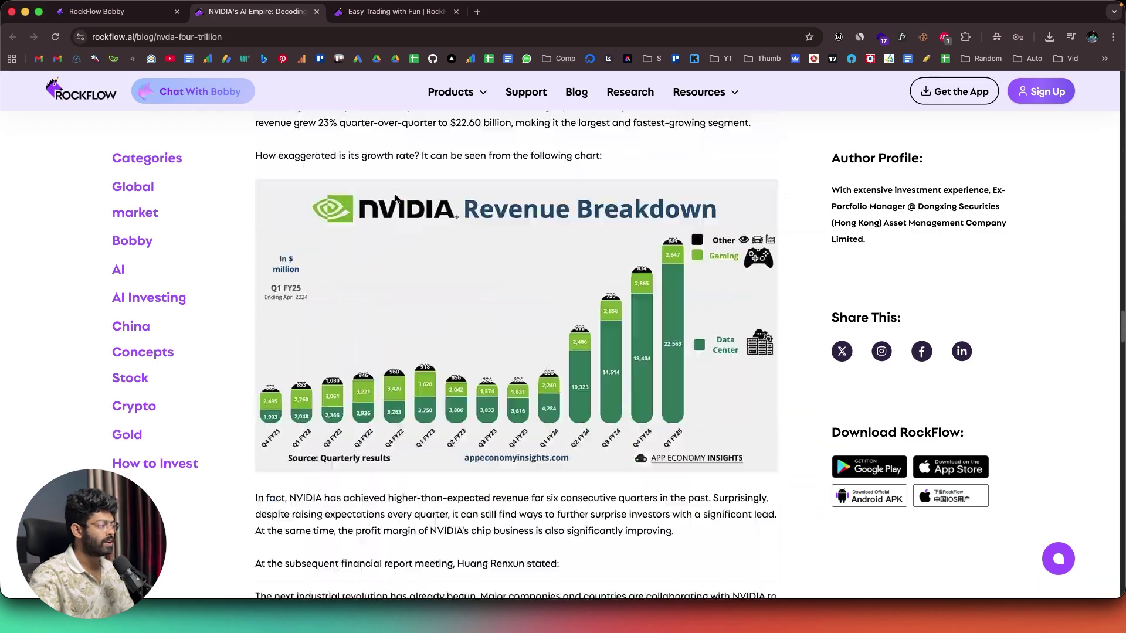
{"action": "scroll", "coordinate": [397, 198], "scroll_direction": "up", "scroll_amount": 8}
{"action": "scroll", "coordinate": [396, 198], "scroll_direction": "down", "scroll_amount": 15}
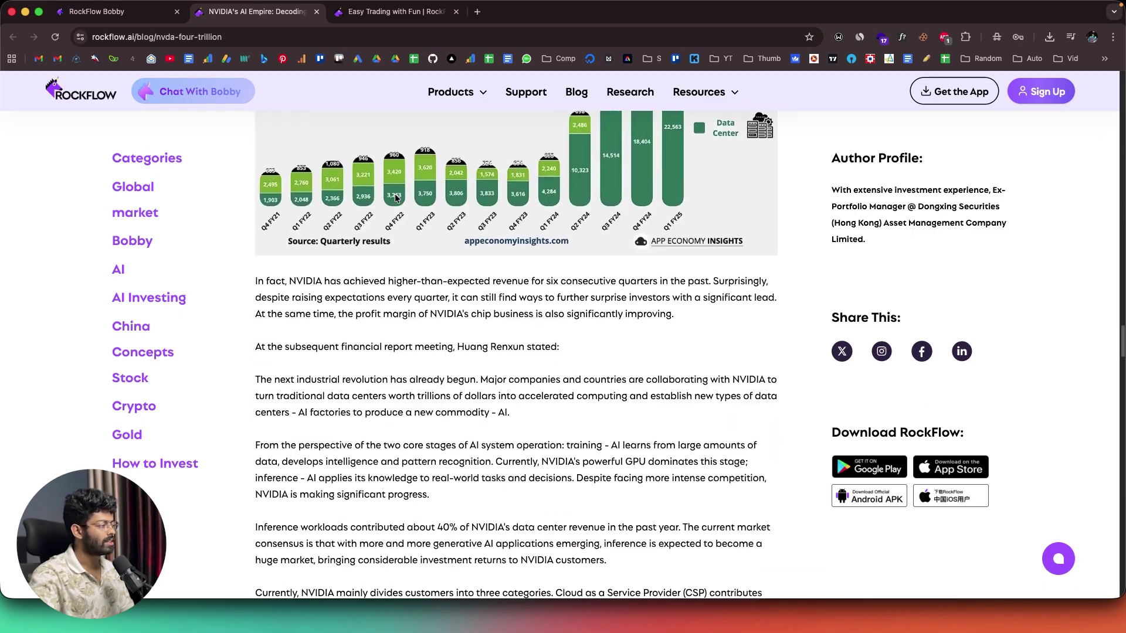
{"action": "left_click", "coordinate": [112, 11]}
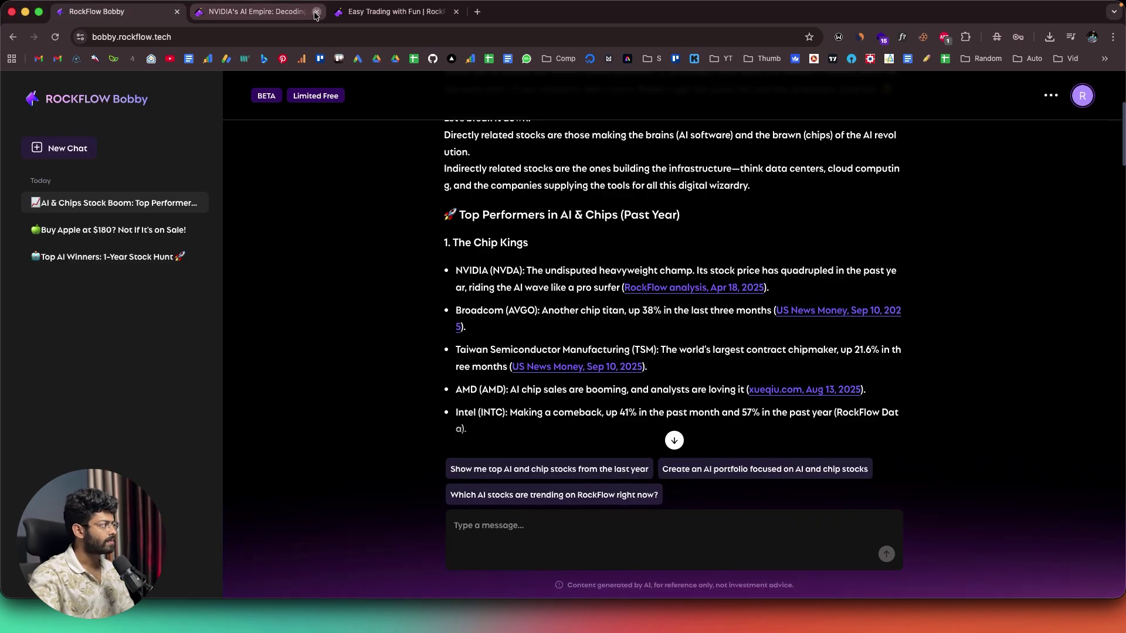
Close the NVIDIA article tab and scroll to the AI & Chip Powerhouse 2025 portfolio's backtest range
{"action": "left_click", "coordinate": [316, 11]}
{"action": "scroll", "coordinate": [596, 254], "scroll_direction": "down", "scroll_amount": 6}
{"action": "scroll", "coordinate": [595, 254], "scroll_direction": "up", "scroll_amount": 4}
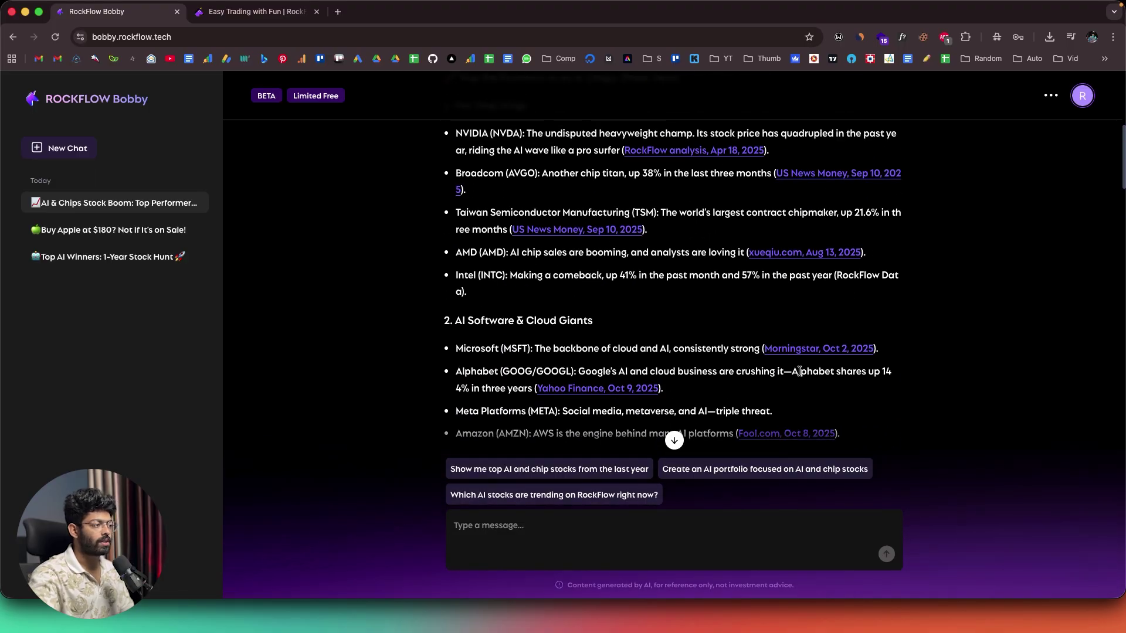
{"action": "scroll", "coordinate": [650, 360], "scroll_direction": "down", "scroll_amount": 2}
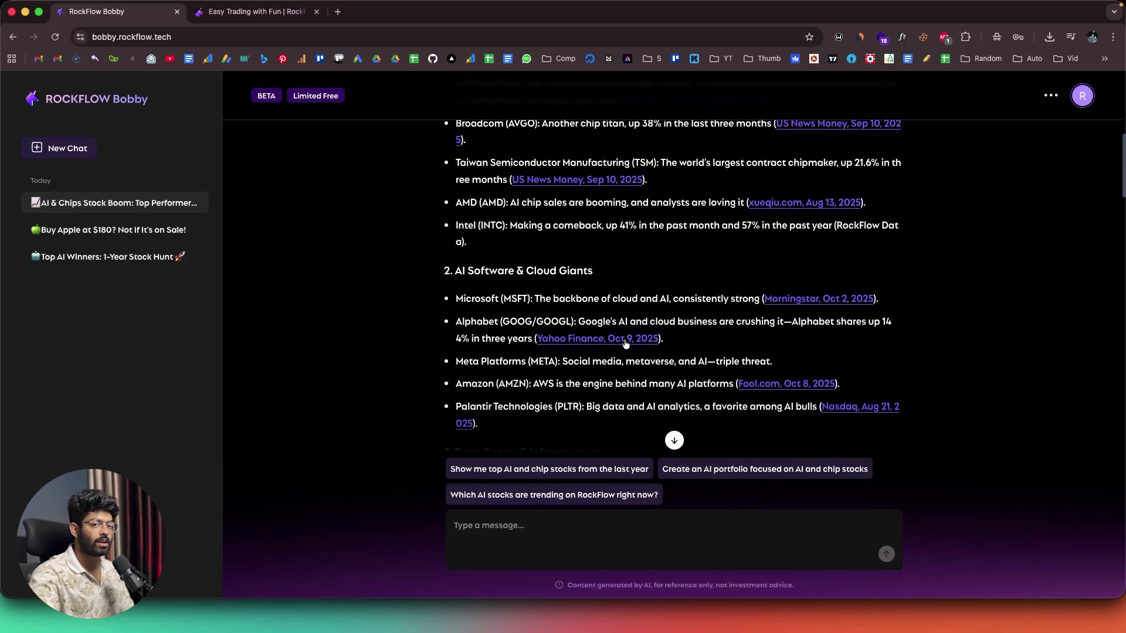
{"action": "scroll", "coordinate": [625, 343], "scroll_direction": "down", "scroll_amount": 12}
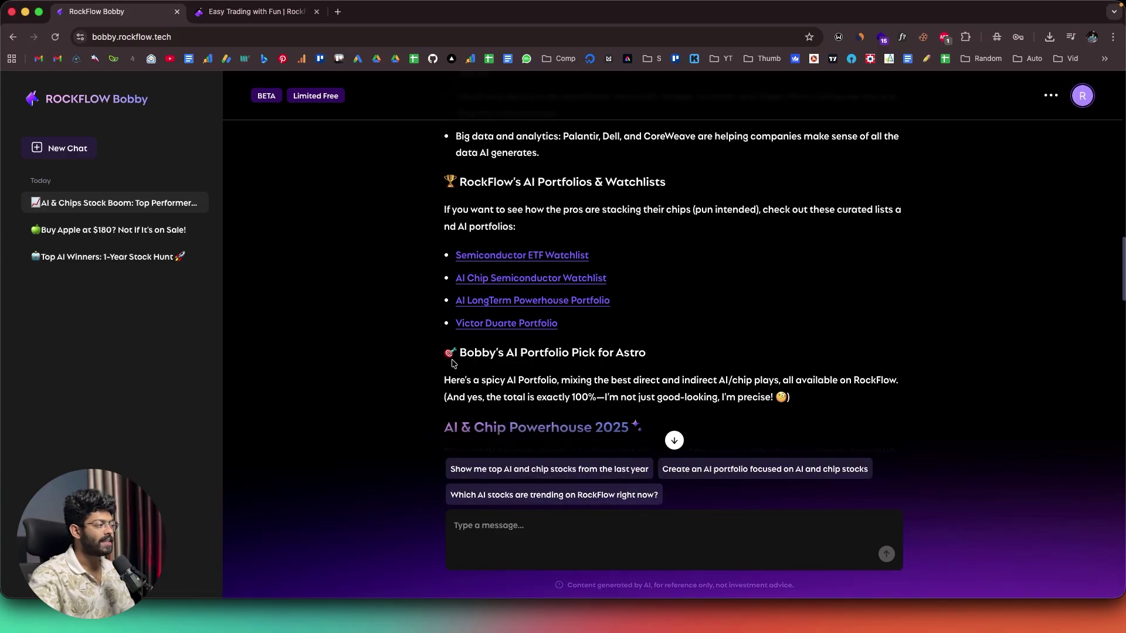
{"action": "left_click_drag", "start_coordinate": [460, 352], "coordinate": [707, 365]}
{"action": "left_click", "coordinate": [695, 322]}
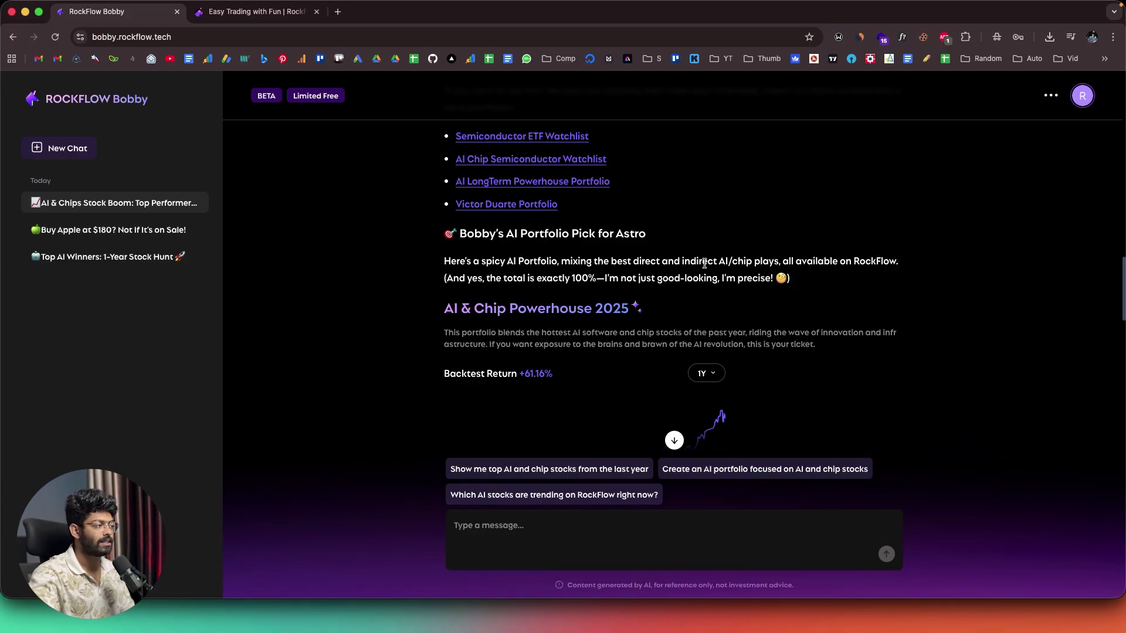
{"action": "scroll", "coordinate": [506, 337], "scroll_direction": "up", "scroll_amount": 2}
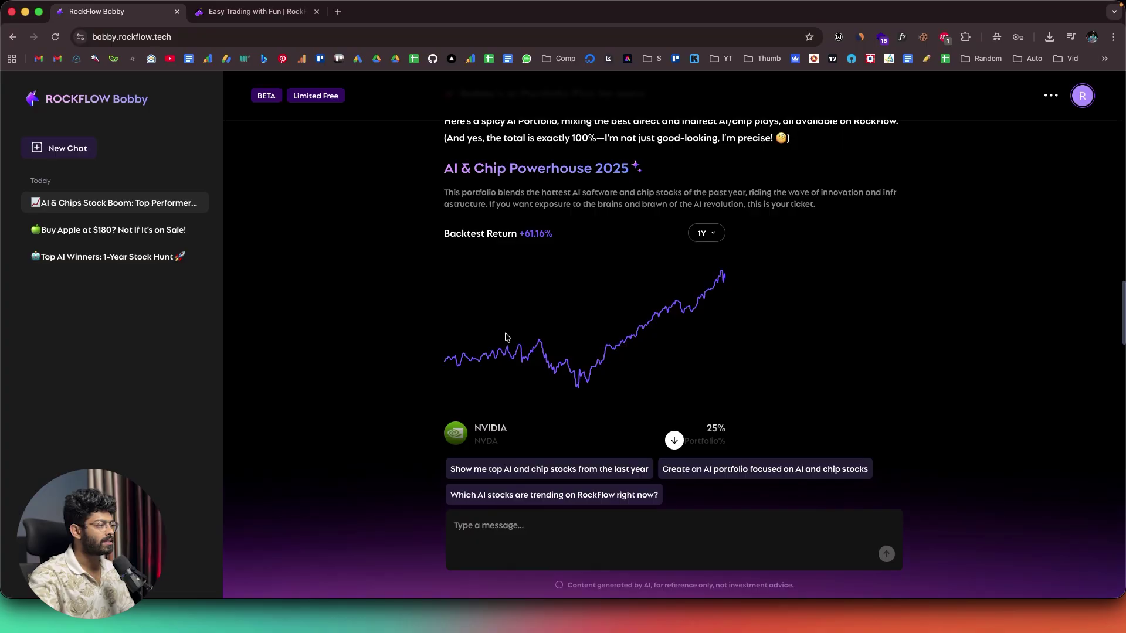
{"action": "scroll", "coordinate": [511, 289], "scroll_direction": "down", "scroll_amount": 10}
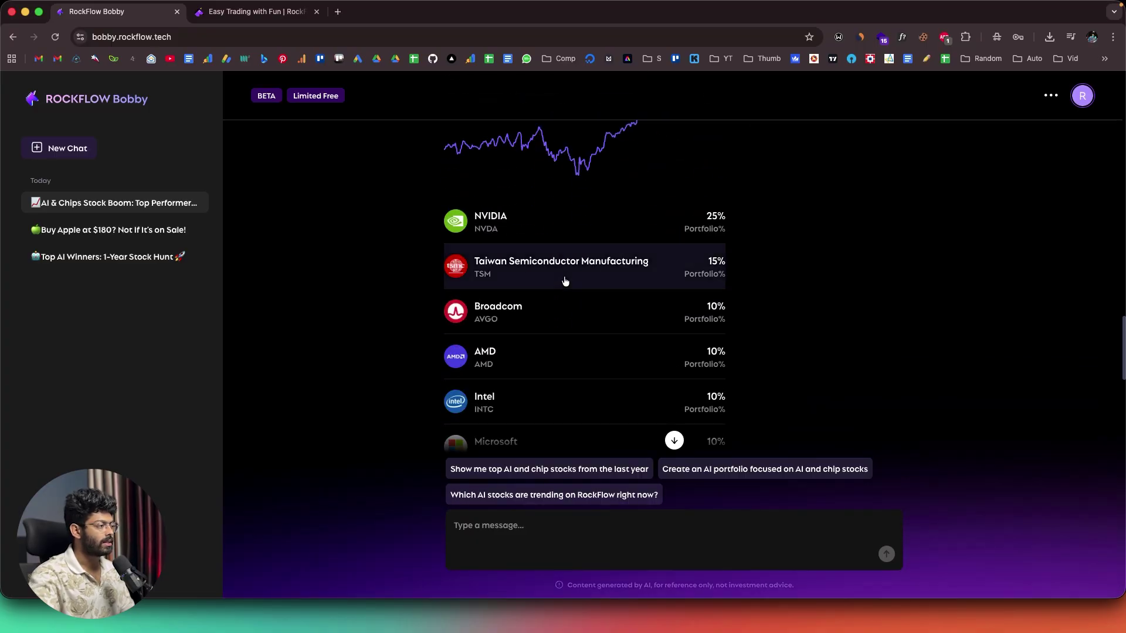
{"action": "scroll", "coordinate": [566, 282], "scroll_direction": "up", "scroll_amount": 10}
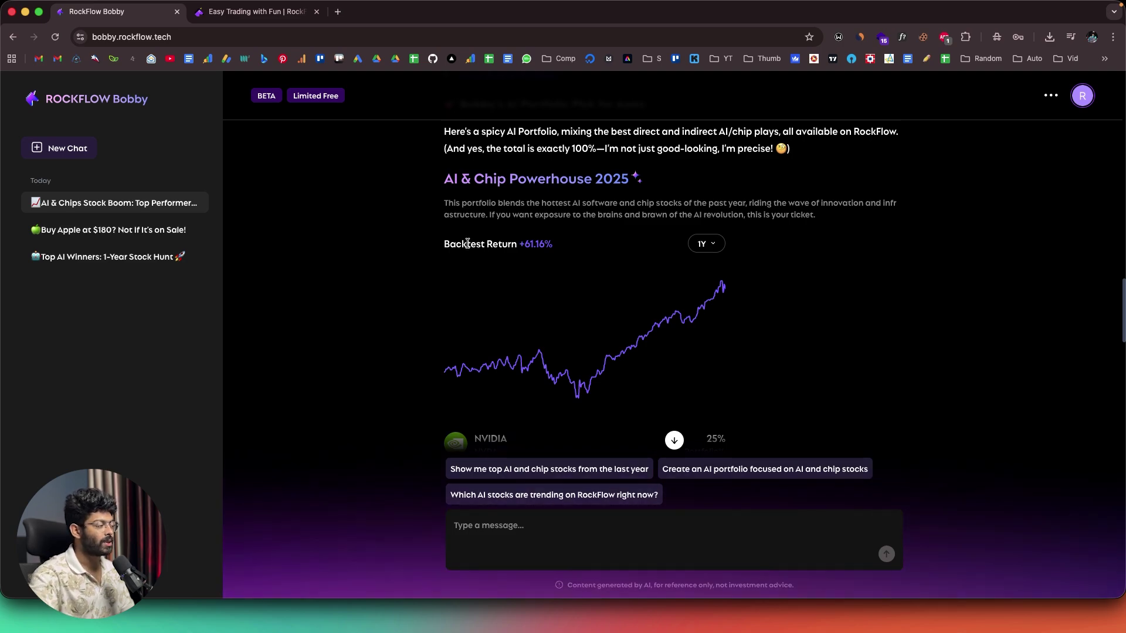
{"action": "left_click", "coordinate": [711, 243]}
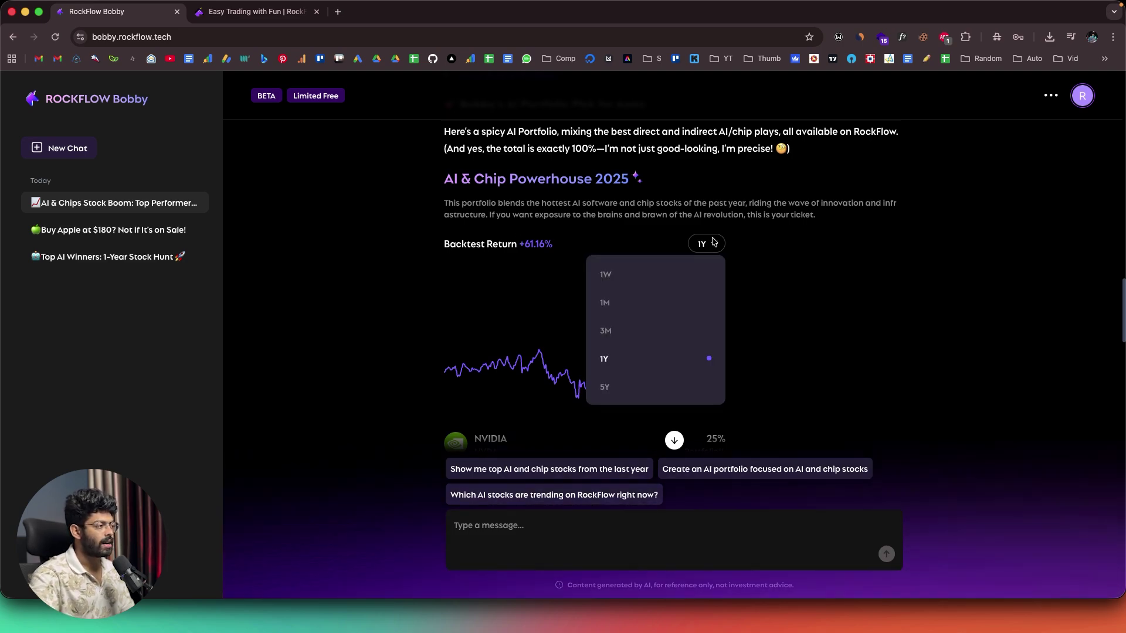
Cycle the backtest through 5Y, 3M (+21.59%), 1M (+10.49%) and 1W (−1.83%), ending on 1Y
{"action": "left_click", "coordinate": [616, 384]}
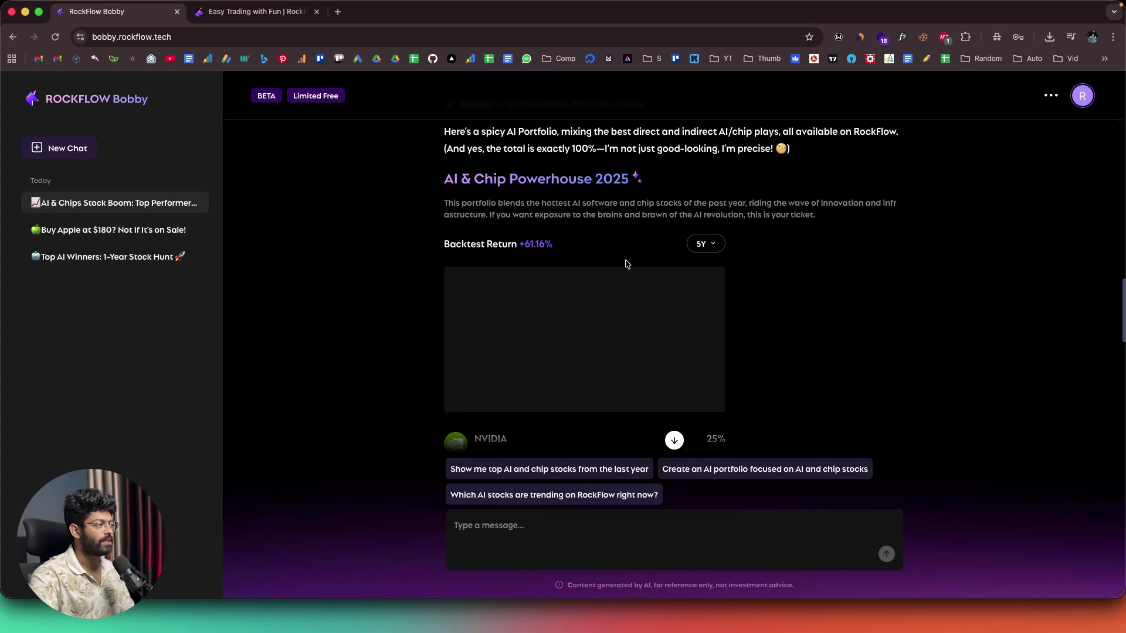
{"action": "left_click", "coordinate": [708, 257]}
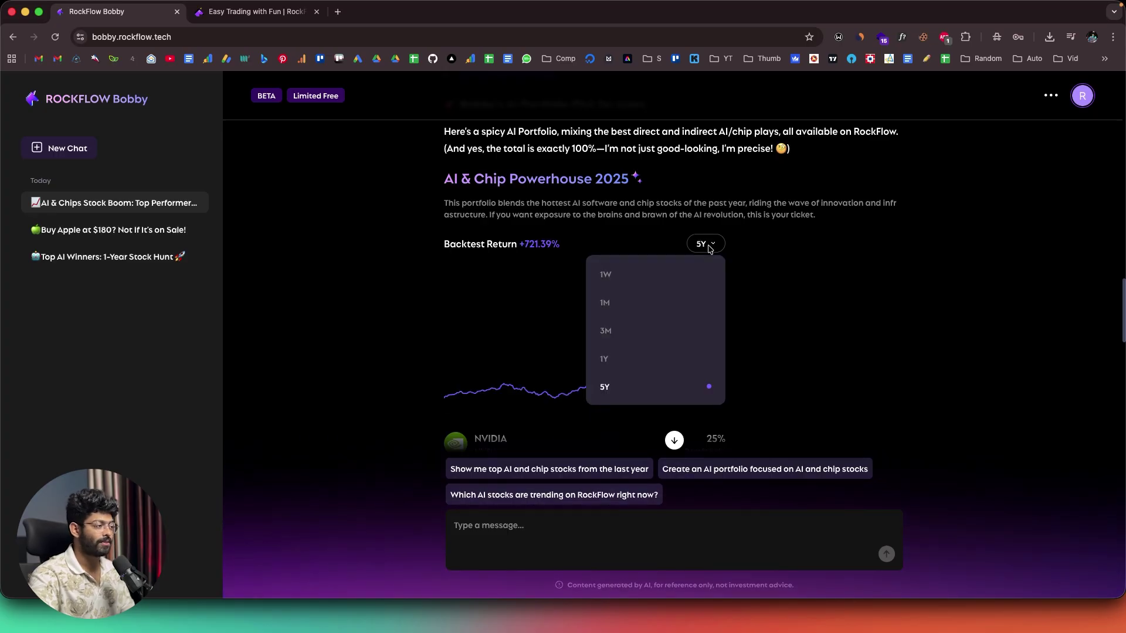
{"action": "left_click", "coordinate": [630, 334]}
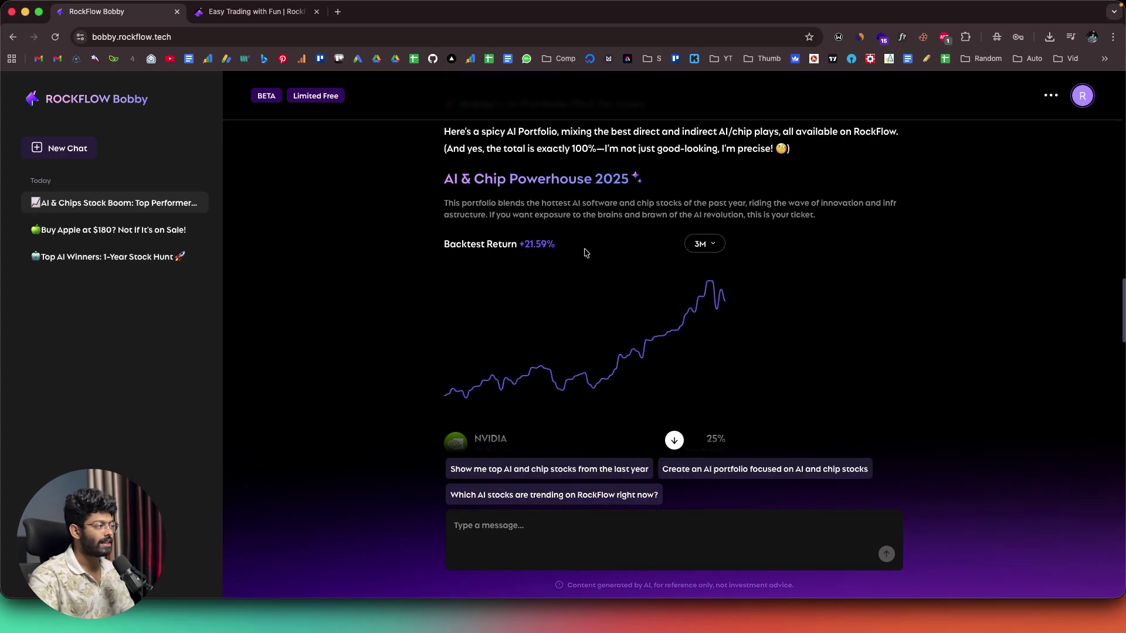
{"action": "left_click", "coordinate": [704, 244]}
{"action": "left_click", "coordinate": [651, 301]}
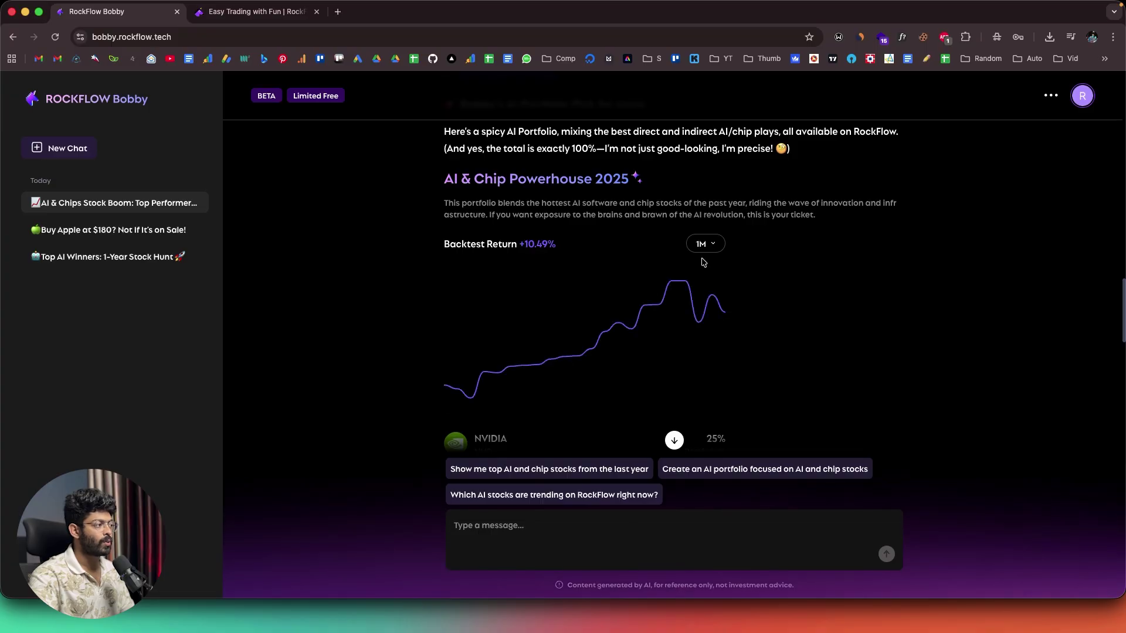
{"action": "left_click", "coordinate": [704, 244]}
{"action": "left_click", "coordinate": [654, 280]}
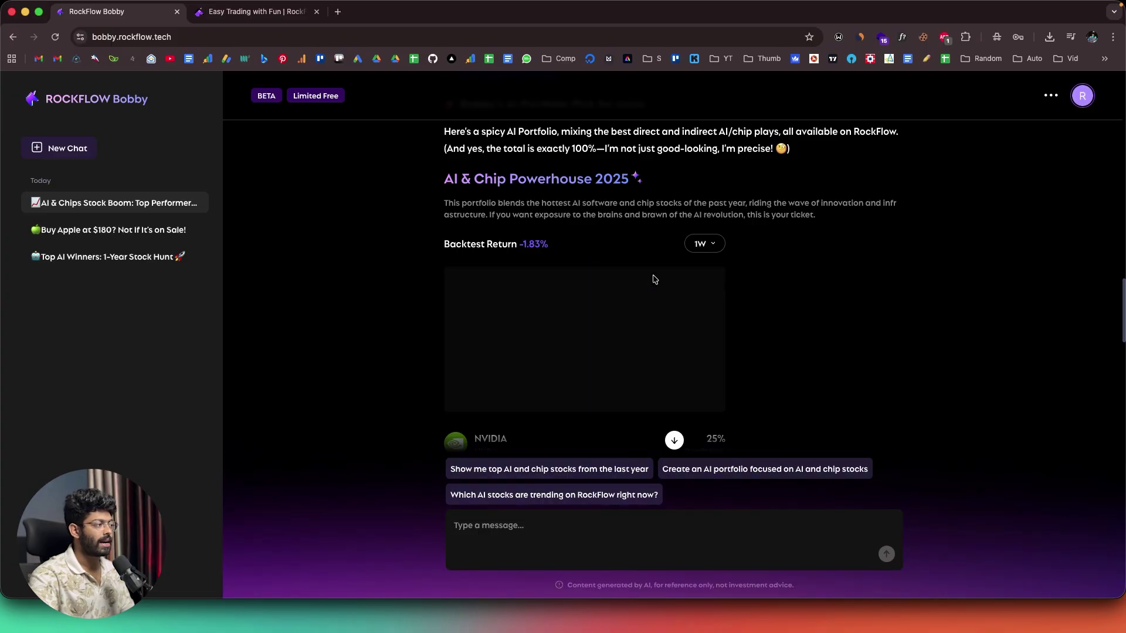
{"action": "left_click", "coordinate": [710, 249]}
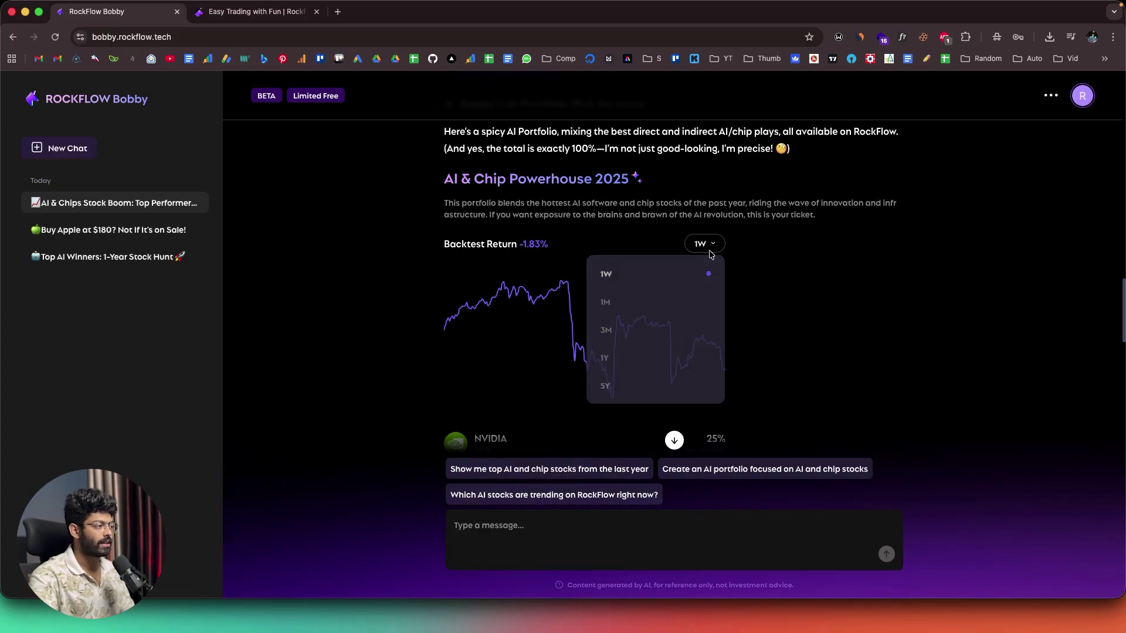
{"action": "left_click", "coordinate": [629, 355]}
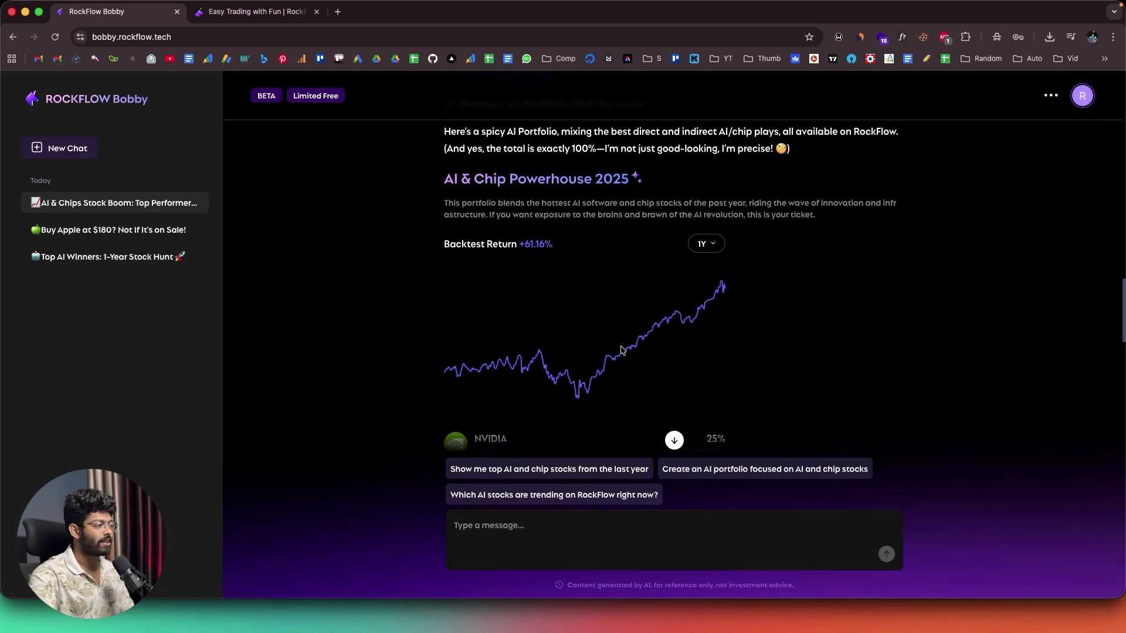
{"action": "scroll", "coordinate": [592, 263], "scroll_direction": "down", "scroll_amount": 5}
{"action": "scroll", "coordinate": [592, 263], "scroll_direction": "up", "scroll_amount": 2}
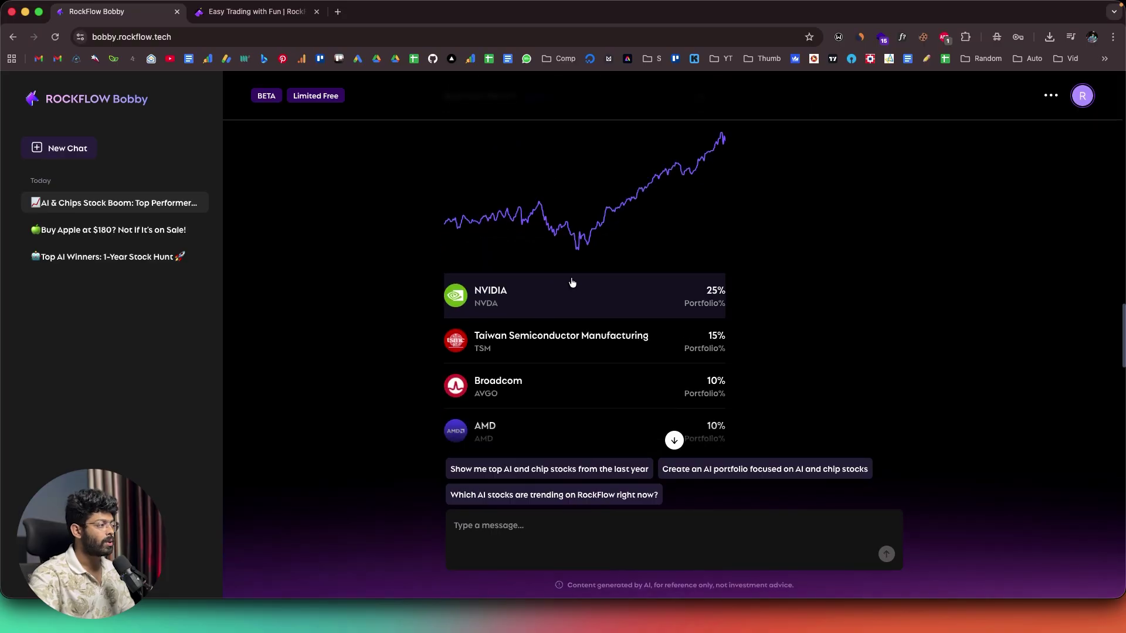
{"action": "scroll", "coordinate": [571, 284], "scroll_direction": "down", "scroll_amount": 2}
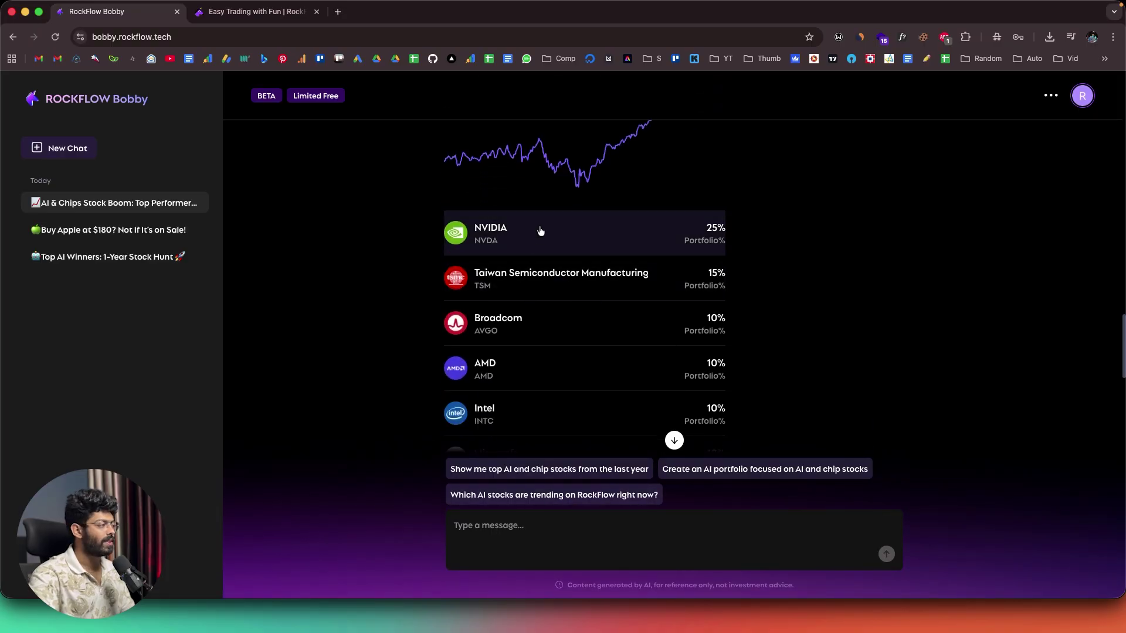
{"action": "scroll", "coordinate": [560, 276], "scroll_direction": "down", "scroll_amount": 2}
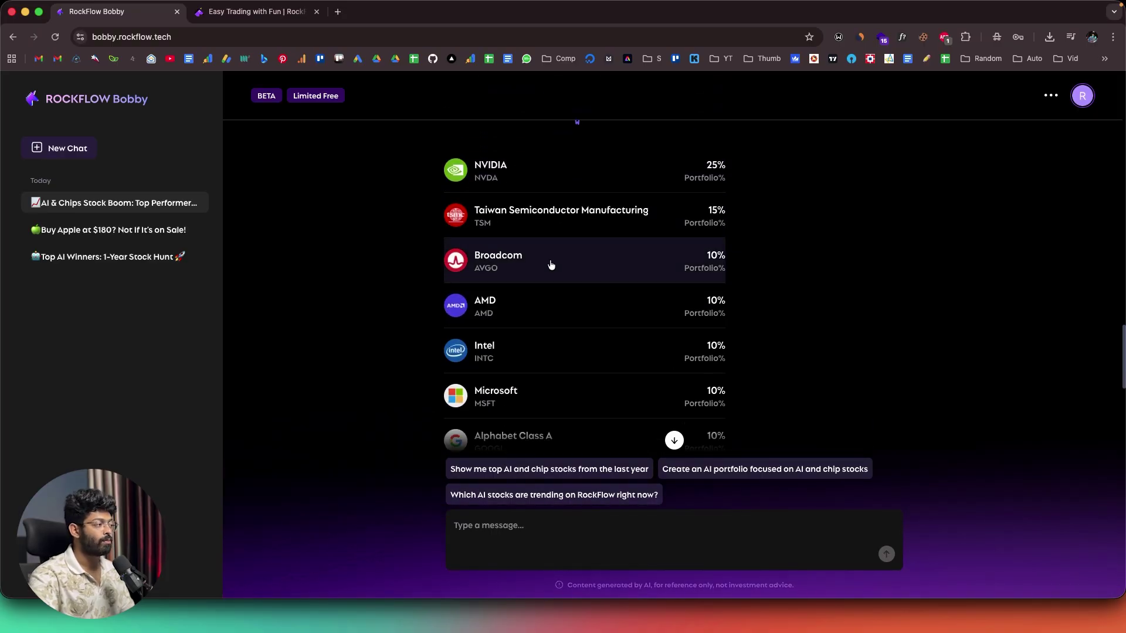
{"action": "scroll", "coordinate": [551, 265], "scroll_direction": "down", "scroll_amount": 2}
{"action": "scroll", "coordinate": [551, 265], "scroll_direction": "down", "scroll_amount": 5}
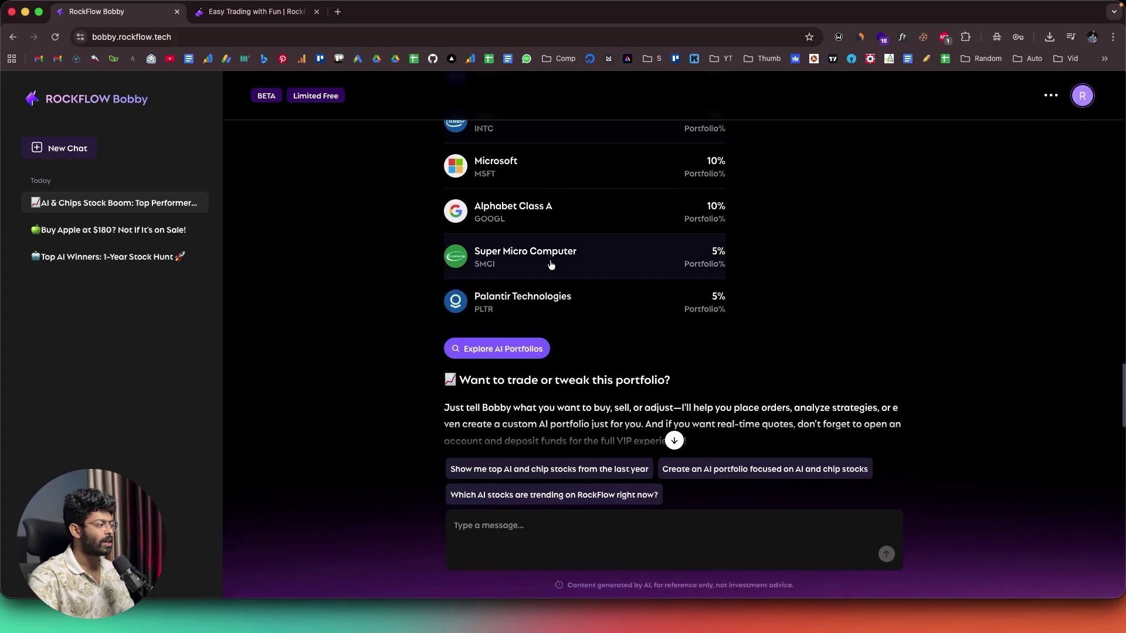
{"action": "scroll", "coordinate": [550, 265], "scroll_direction": "up", "scroll_amount": 15}
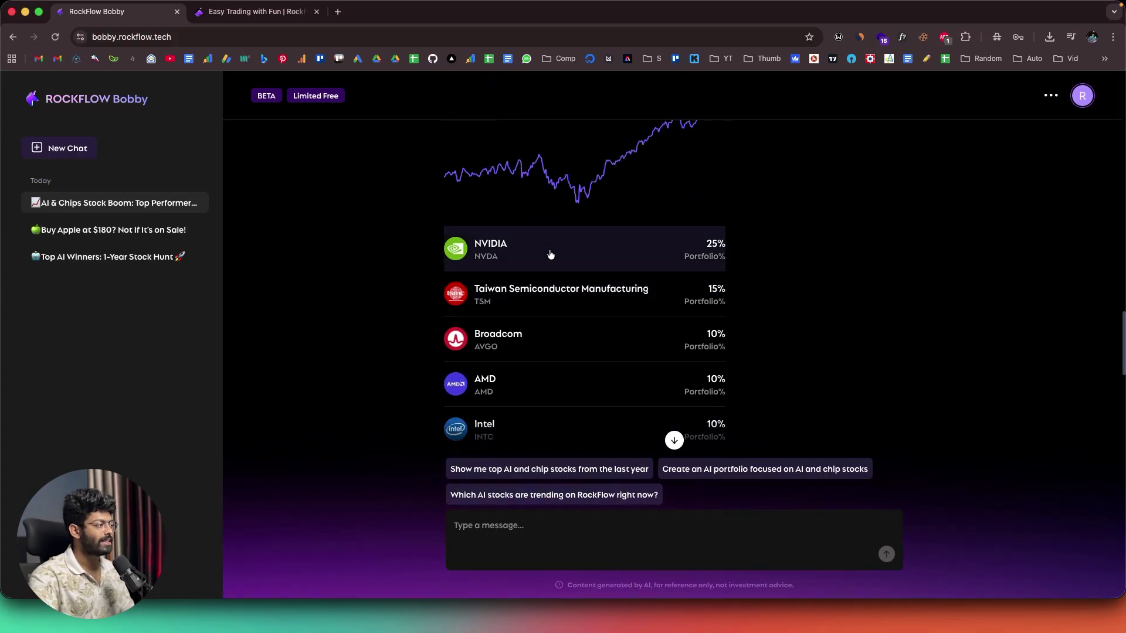
{"action": "scroll", "coordinate": [549, 254], "scroll_direction": "down", "scroll_amount": 12}
{"action": "scroll", "coordinate": [550, 254], "scroll_direction": "down", "scroll_amount": 6}
{"action": "scroll", "coordinate": [547, 254], "scroll_direction": "up", "scroll_amount": 10}
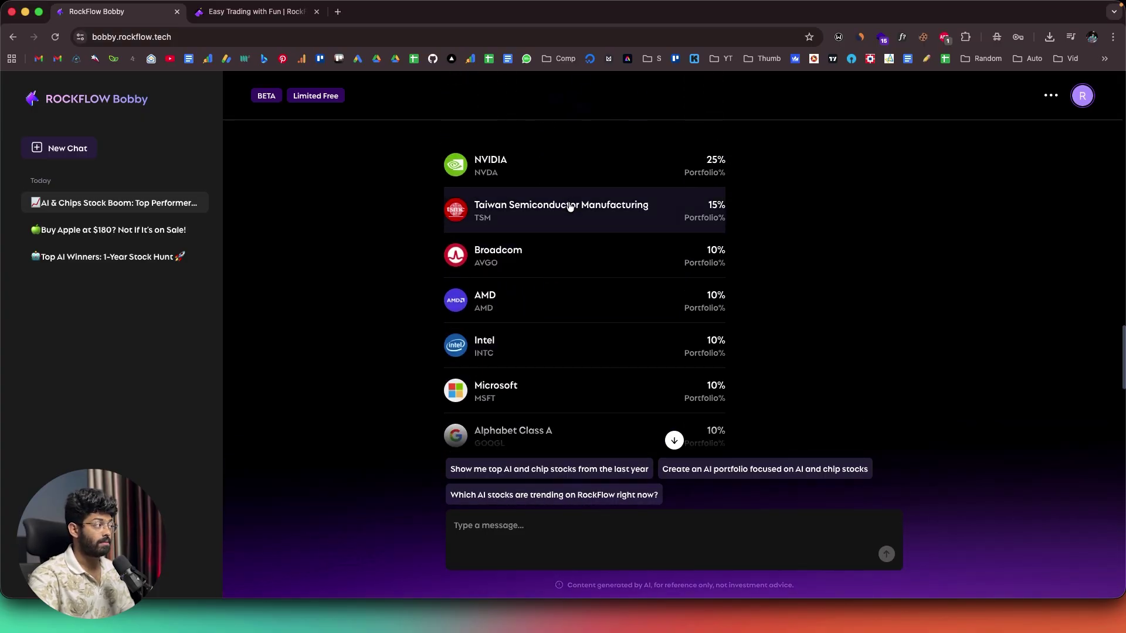
{"action": "scroll", "coordinate": [568, 209], "scroll_direction": "down", "scroll_amount": 8}
{"action": "scroll", "coordinate": [568, 209], "scroll_direction": "up", "scroll_amount": 10}
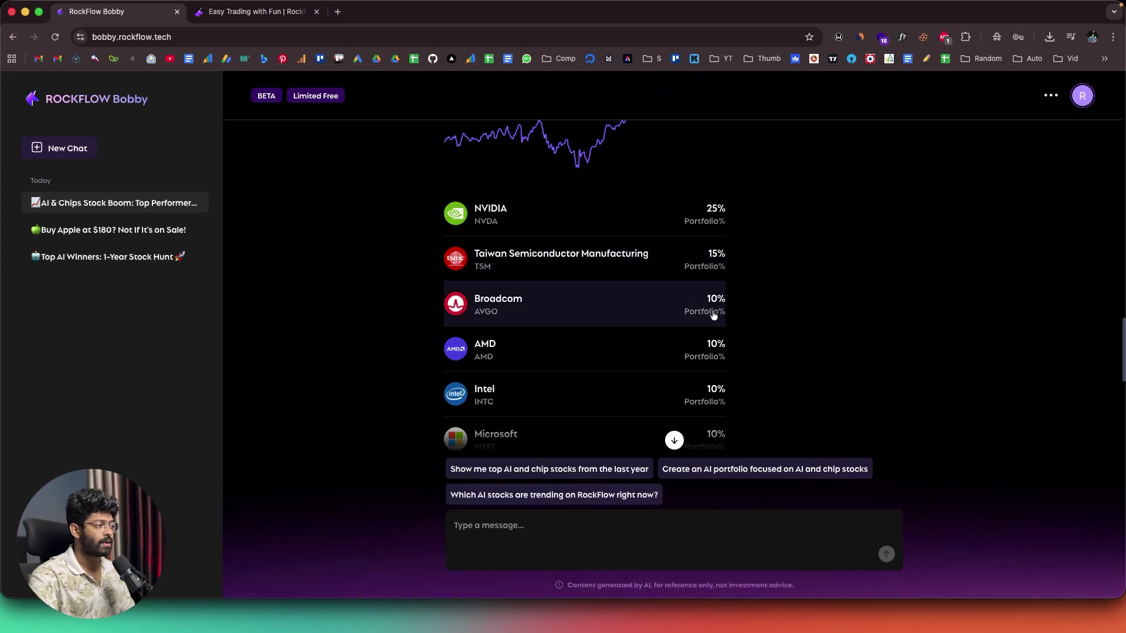
{"action": "scroll", "coordinate": [584, 323], "scroll_direction": "down", "scroll_amount": 7}
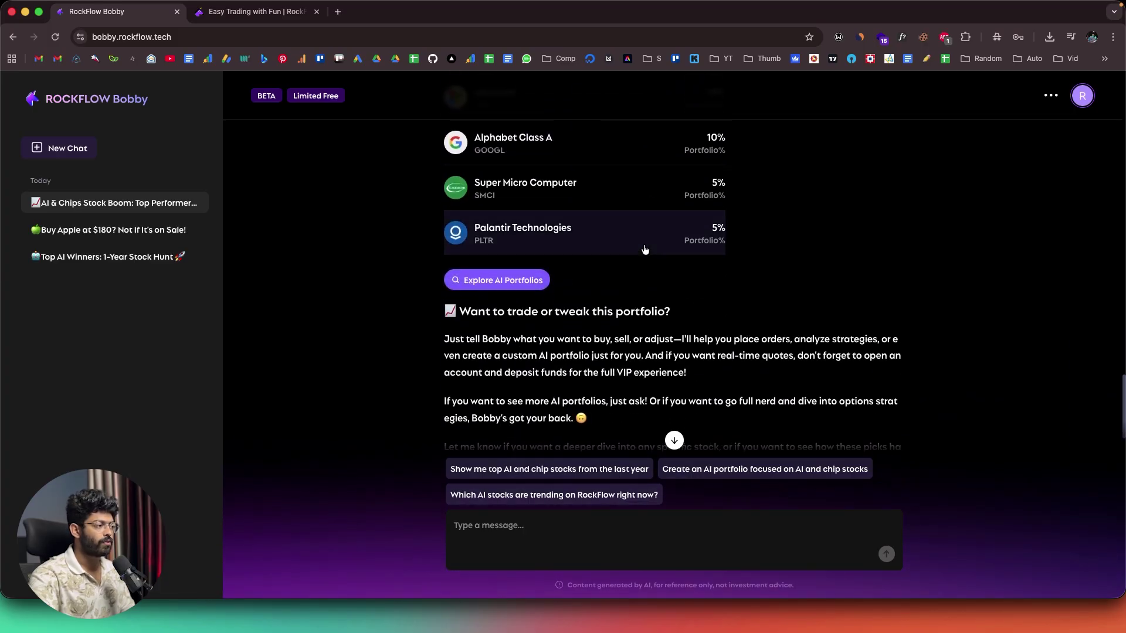
{"action": "scroll", "coordinate": [527, 295], "scroll_direction": "down", "scroll_amount": 1}
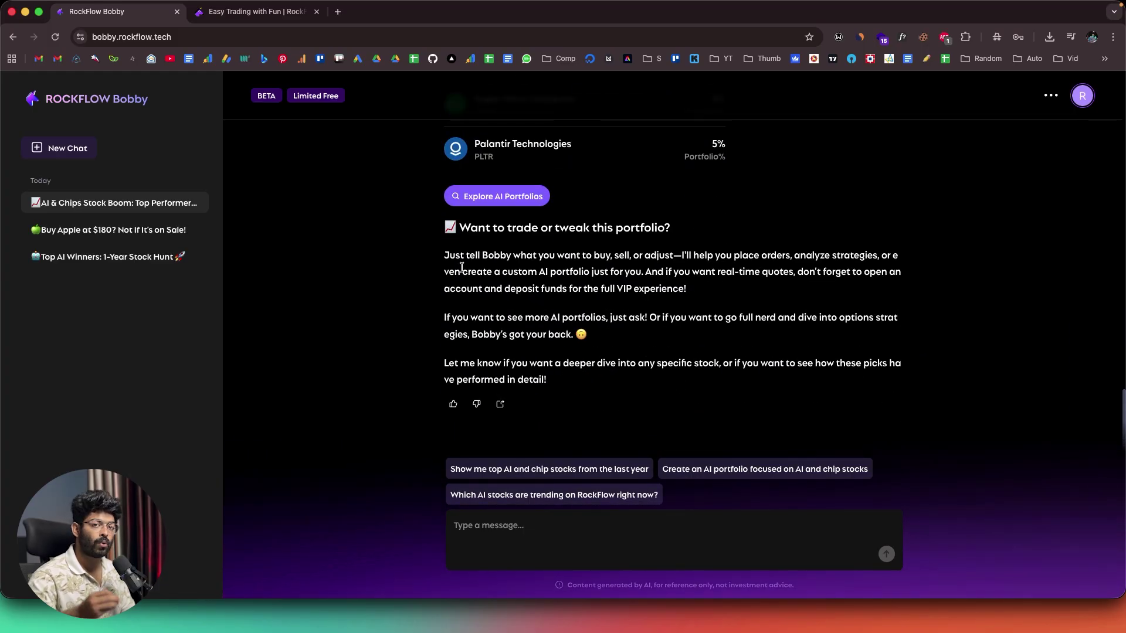
{"action": "scroll", "coordinate": [462, 268], "scroll_direction": "up", "scroll_amount": 4}
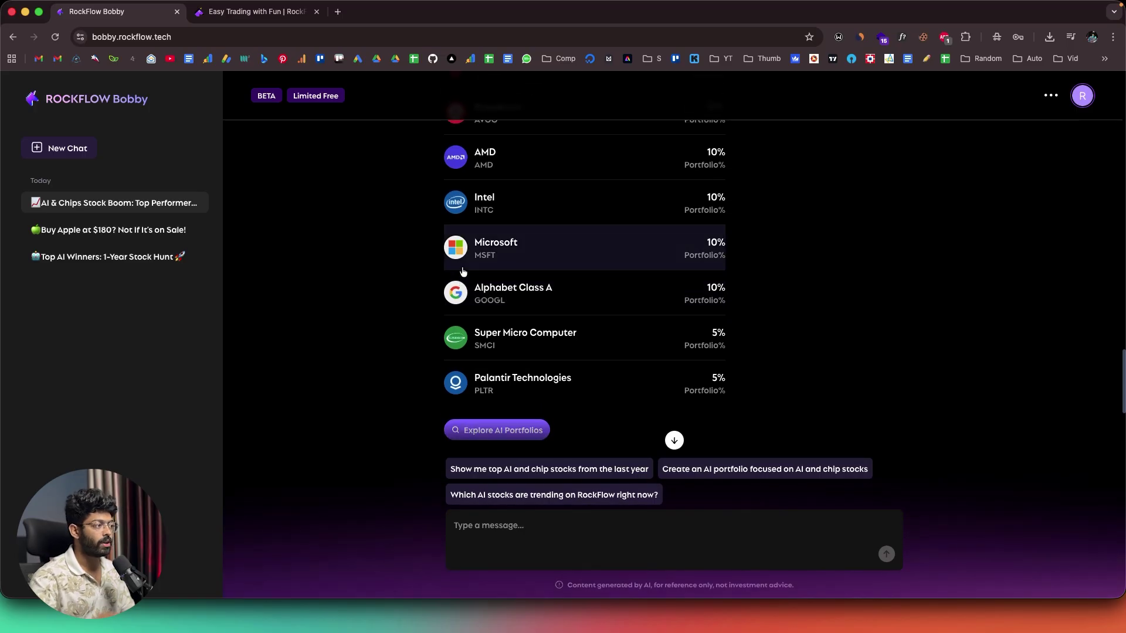
{"action": "scroll", "coordinate": [464, 271], "scroll_direction": "up", "scroll_amount": 1}
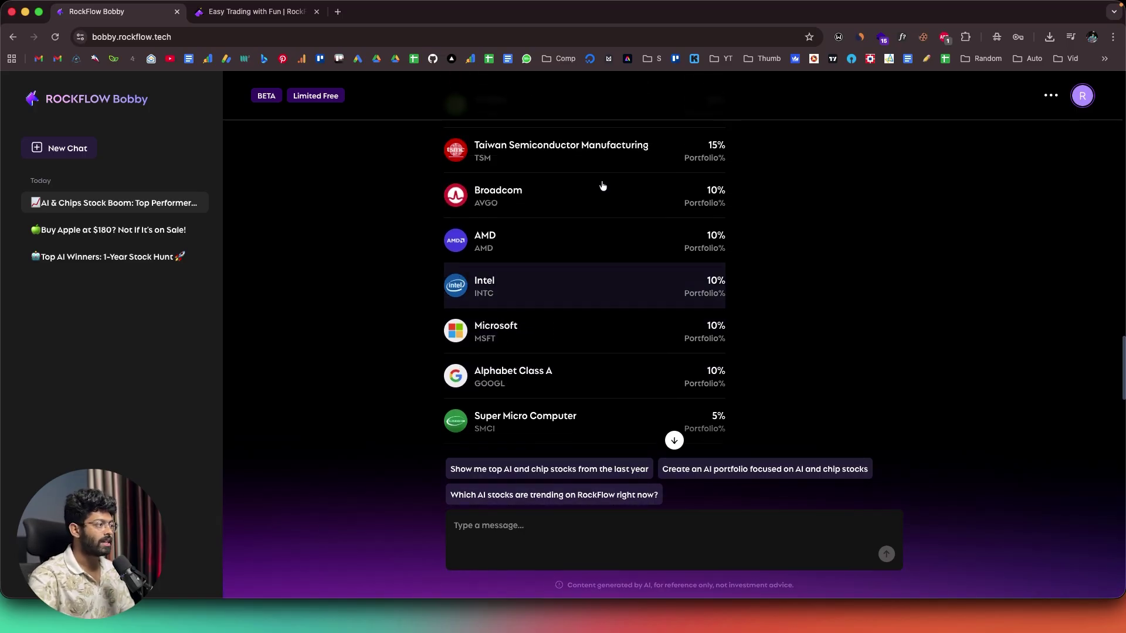
{"action": "scroll", "coordinate": [618, 194], "scroll_direction": "down", "scroll_amount": 5}
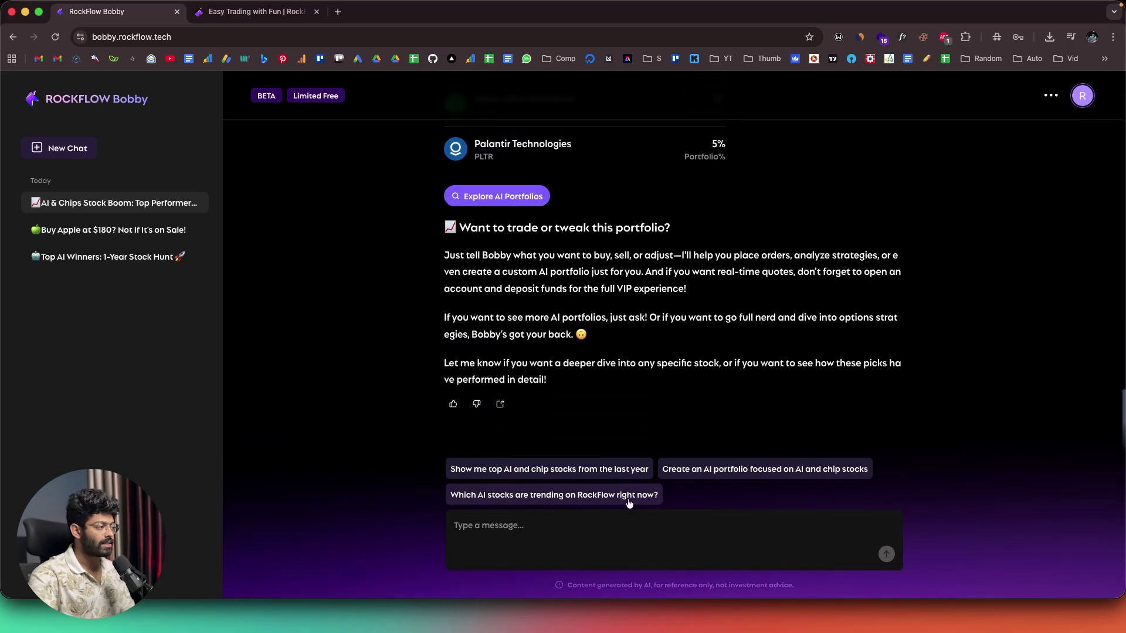
{"action": "scroll", "coordinate": [578, 334], "scroll_direction": "up", "scroll_amount": 3}
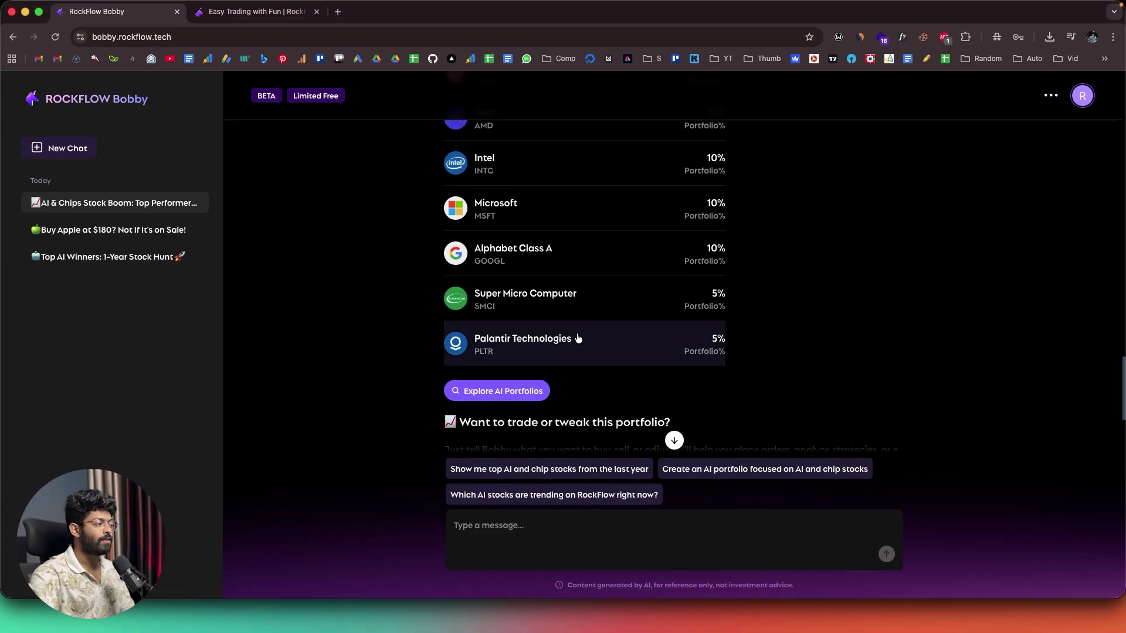
{"action": "scroll", "coordinate": [578, 339], "scroll_direction": "down", "scroll_amount": 1}
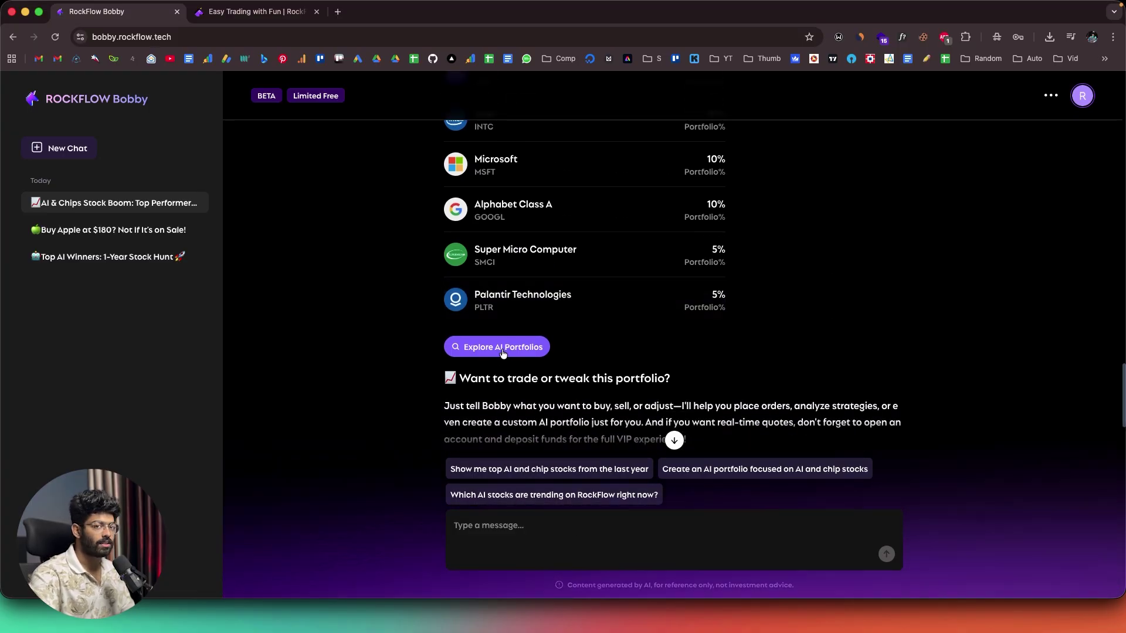
{"action": "left_click", "coordinate": [502, 348]}
{"action": "left_click_drag", "start_coordinate": [134, 227], "coordinate": [540, 208]}
{"action": "left_click", "coordinate": [540, 208]}
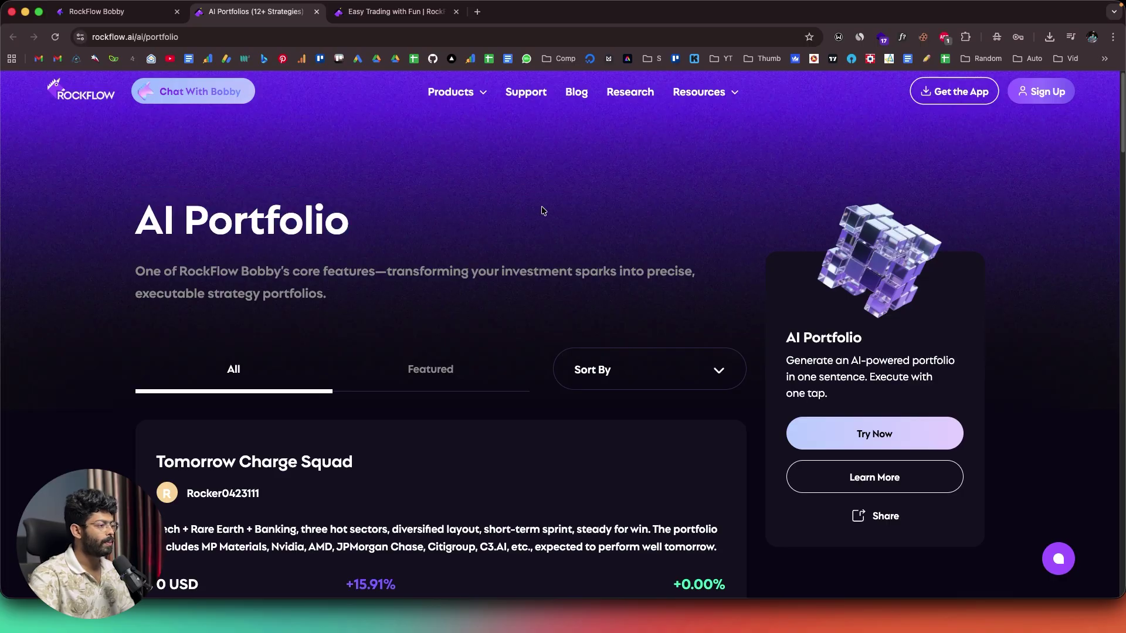
{"action": "scroll", "coordinate": [540, 211], "scroll_direction": "down", "scroll_amount": 5}
{"action": "scroll", "coordinate": [350, 283], "scroll_direction": "down", "scroll_amount": 8}
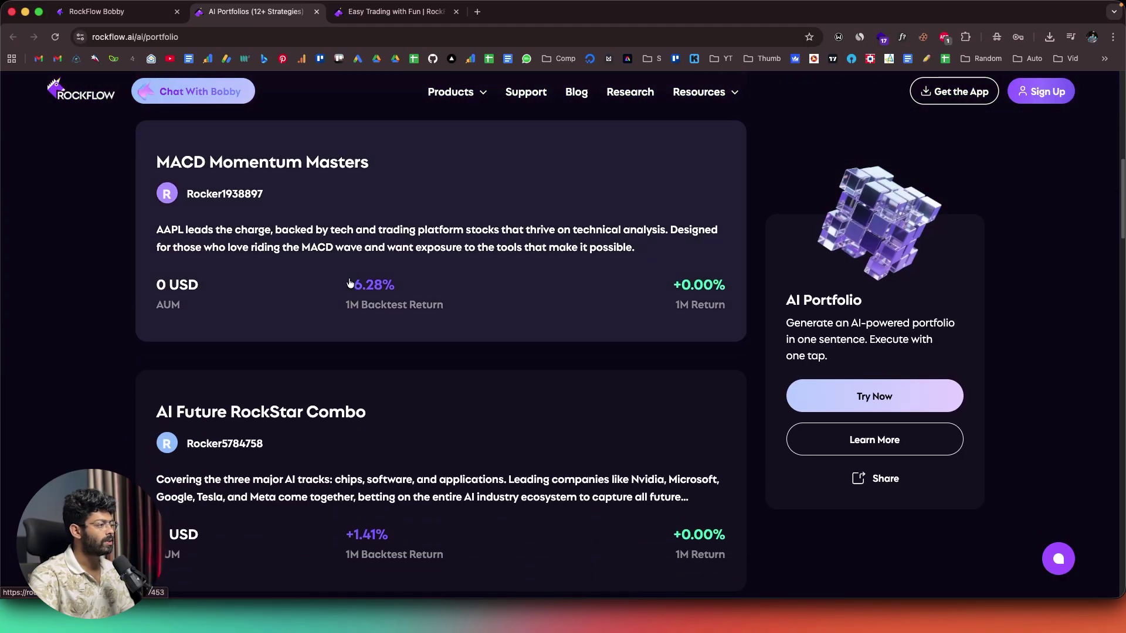
{"action": "scroll", "coordinate": [191, 315], "scroll_direction": "down", "scroll_amount": 10}
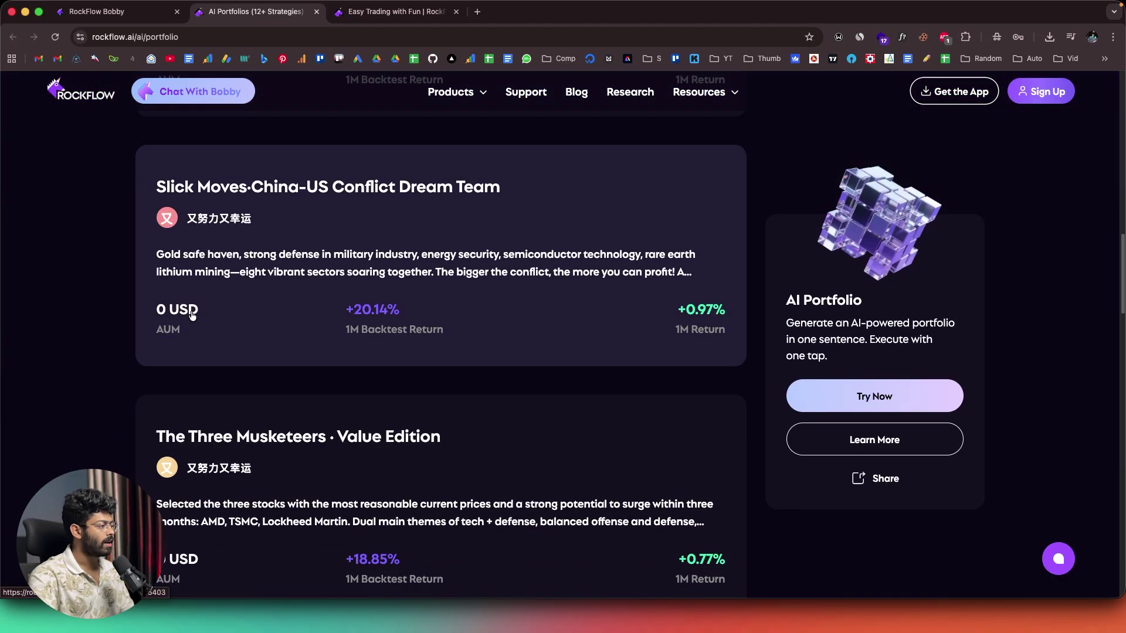
{"action": "scroll", "coordinate": [191, 315], "scroll_direction": "up", "scroll_amount": 18}
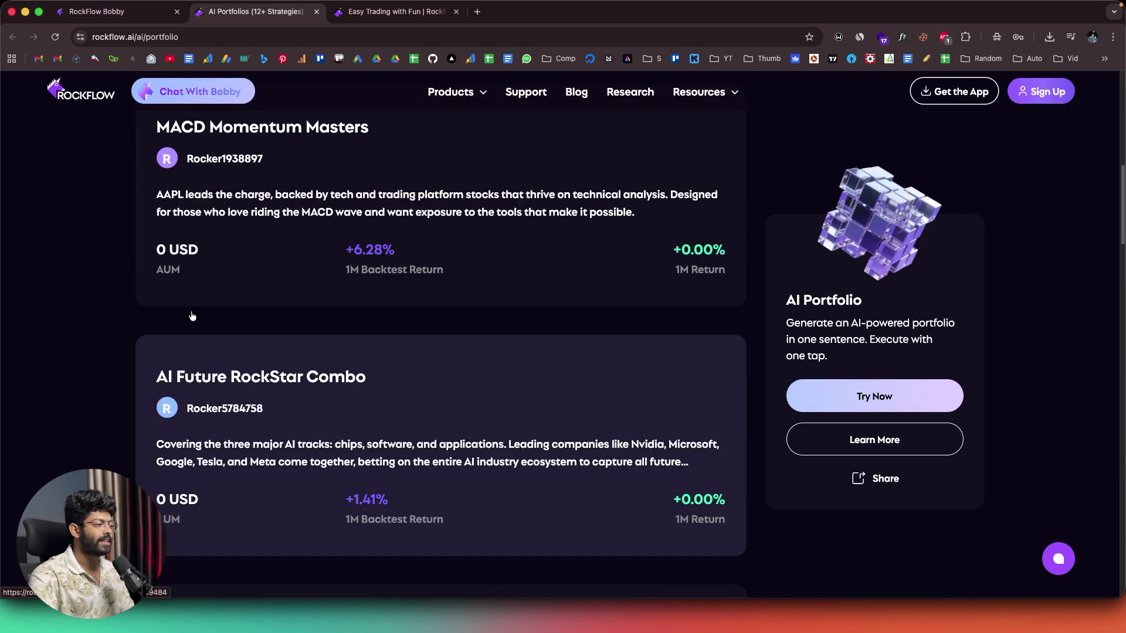
{"action": "scroll", "coordinate": [546, 380], "scroll_direction": "down", "scroll_amount": 14}
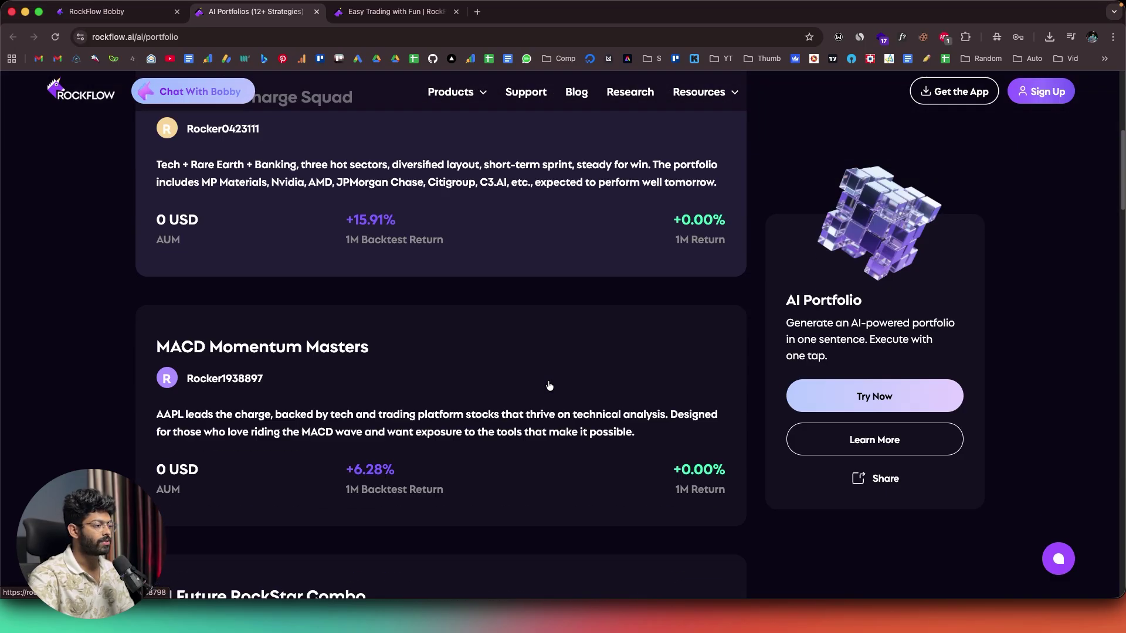
{"action": "key", "text": "super+w"}
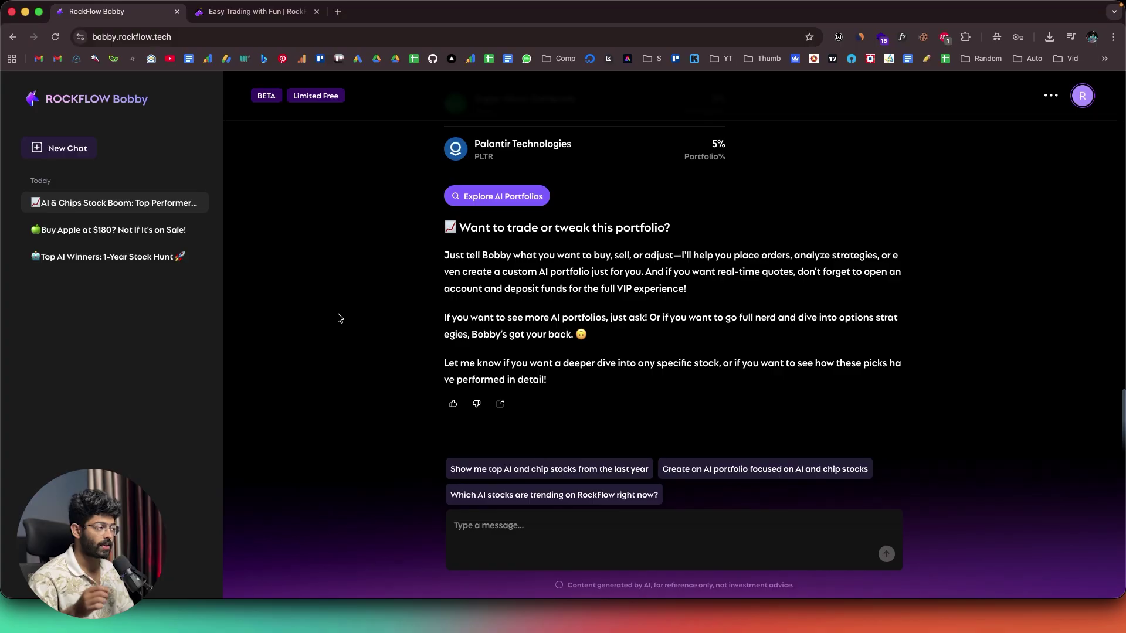
{"action": "scroll", "coordinate": [339, 319], "scroll_direction": "up", "scroll_amount": 10}
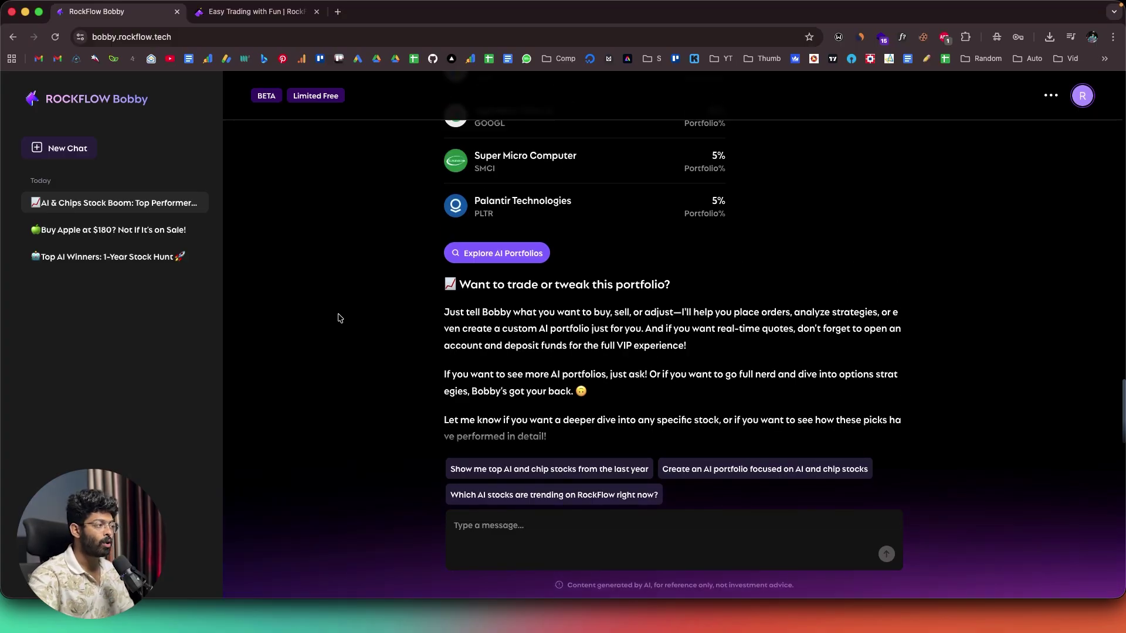
{"action": "scroll", "coordinate": [338, 318], "scroll_direction": "down", "scroll_amount": 10}
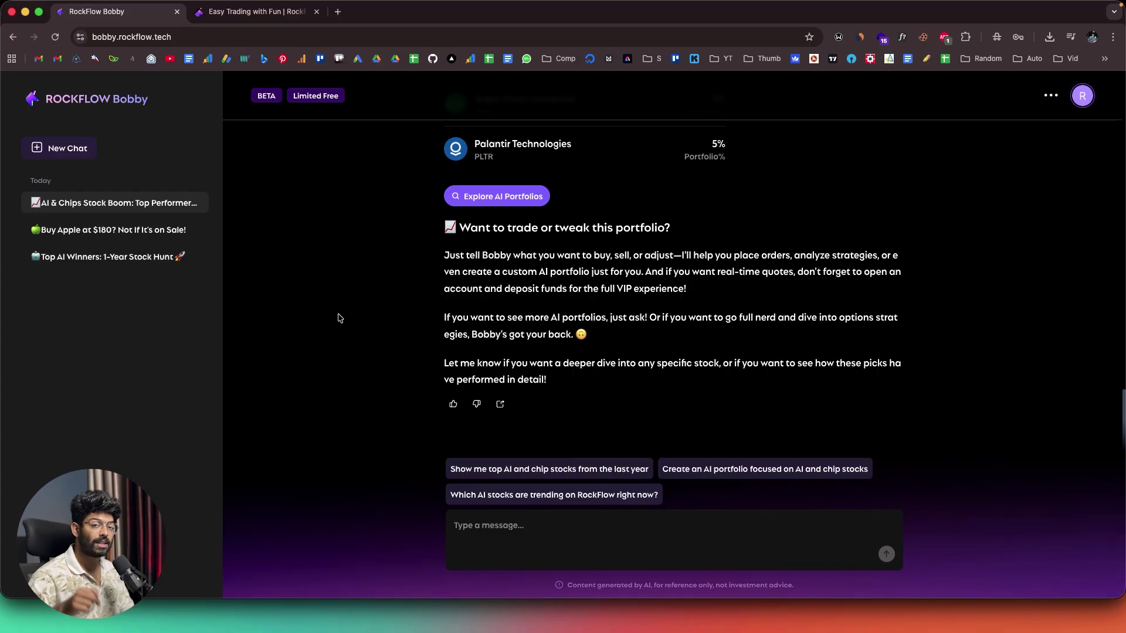
{"action": "scroll", "coordinate": [339, 319], "scroll_direction": "up", "scroll_amount": 7}
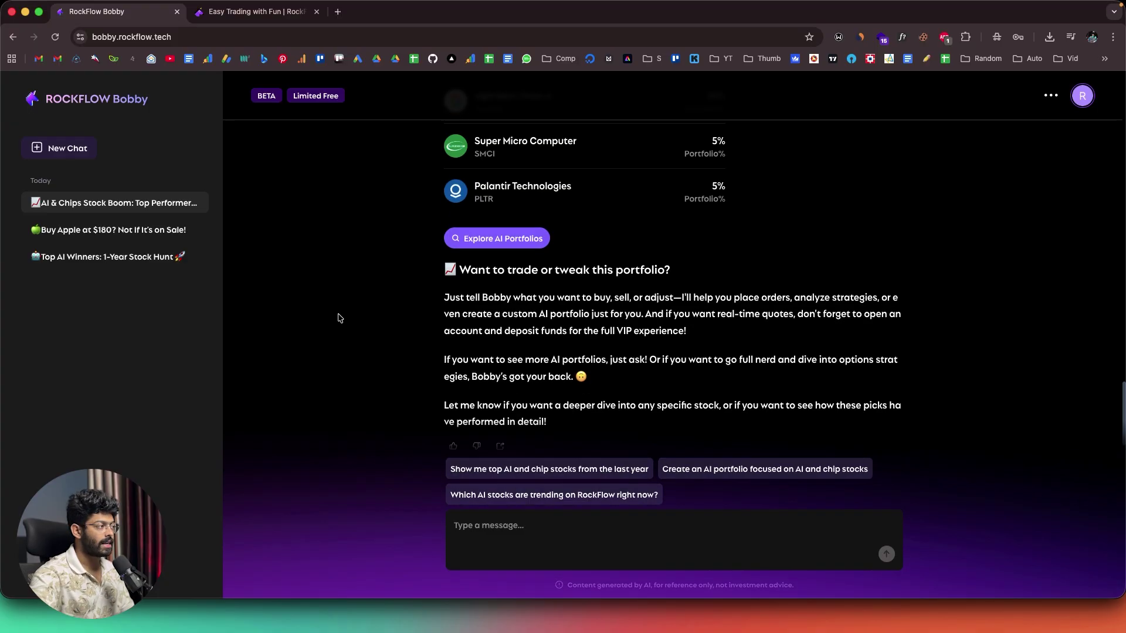
{"action": "scroll", "coordinate": [560, 226], "scroll_direction": "down", "scroll_amount": 3}
{"action": "scroll", "coordinate": [557, 223], "scroll_direction": "up", "scroll_amount": 5}
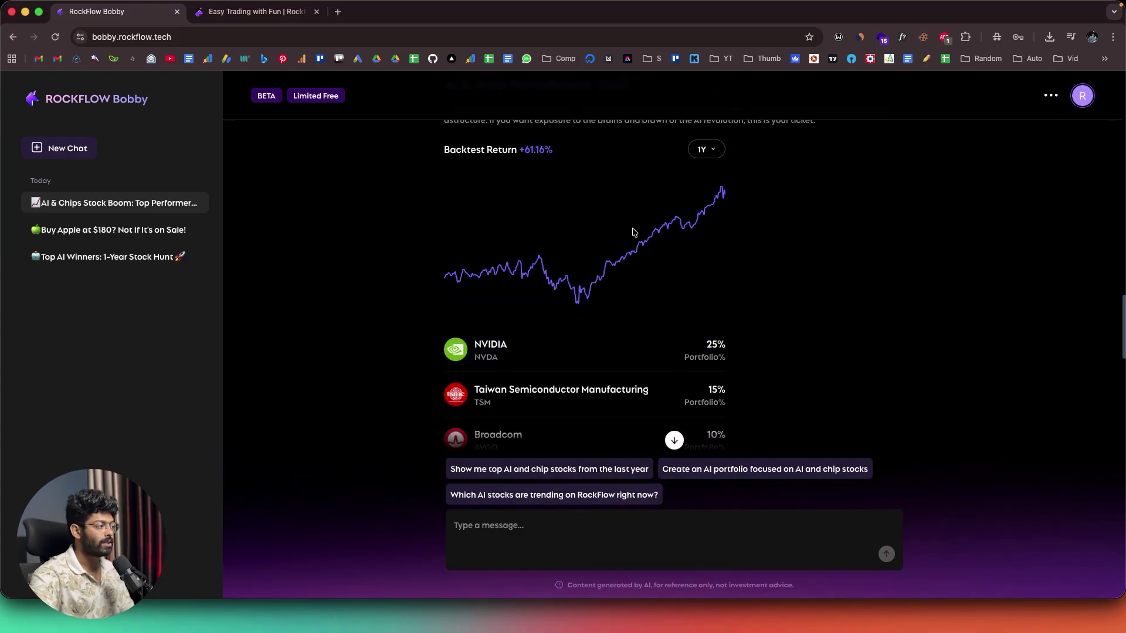
{"action": "scroll", "coordinate": [560, 264], "scroll_direction": "down", "scroll_amount": 10}
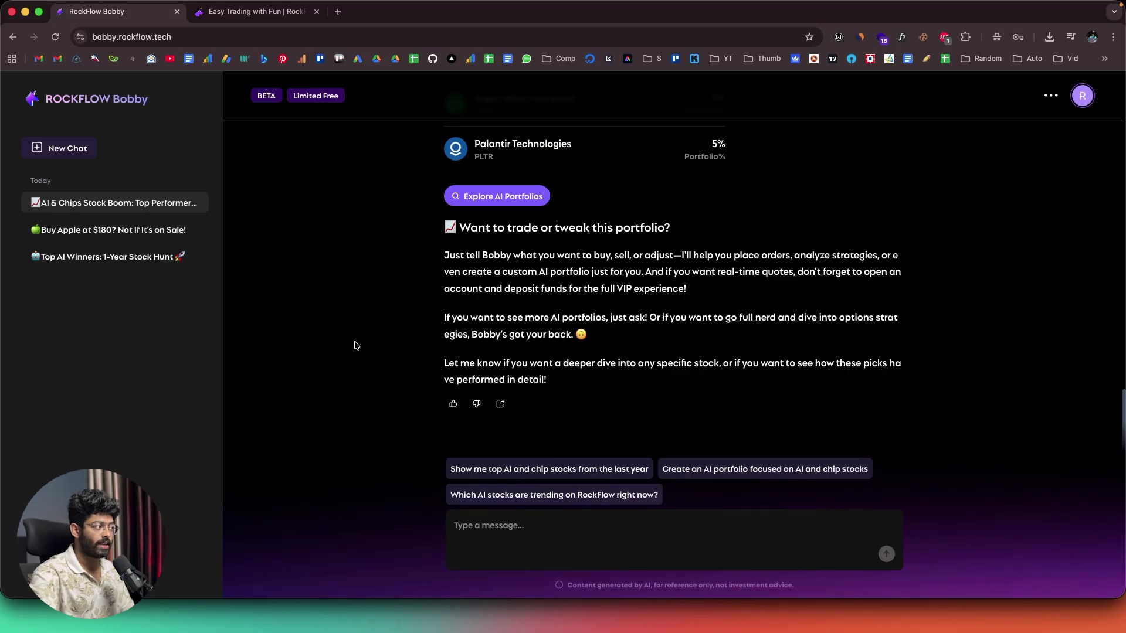
{"action": "scroll", "coordinate": [356, 361], "scroll_direction": "up", "scroll_amount": 4}
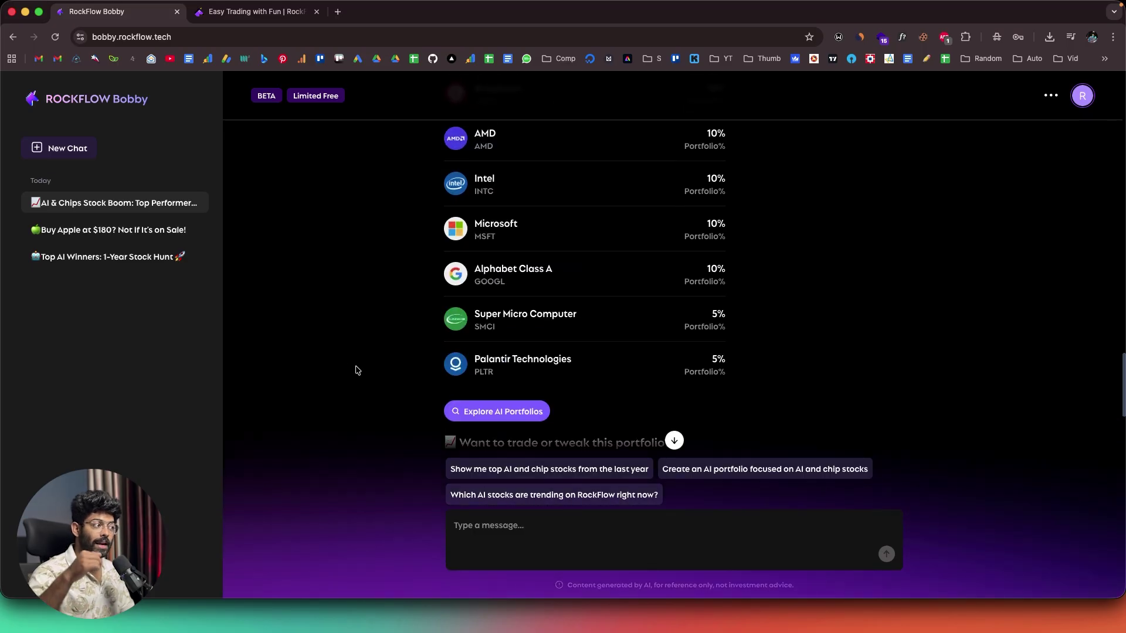
{"action": "scroll", "coordinate": [356, 370], "scroll_direction": "down", "scroll_amount": 4}
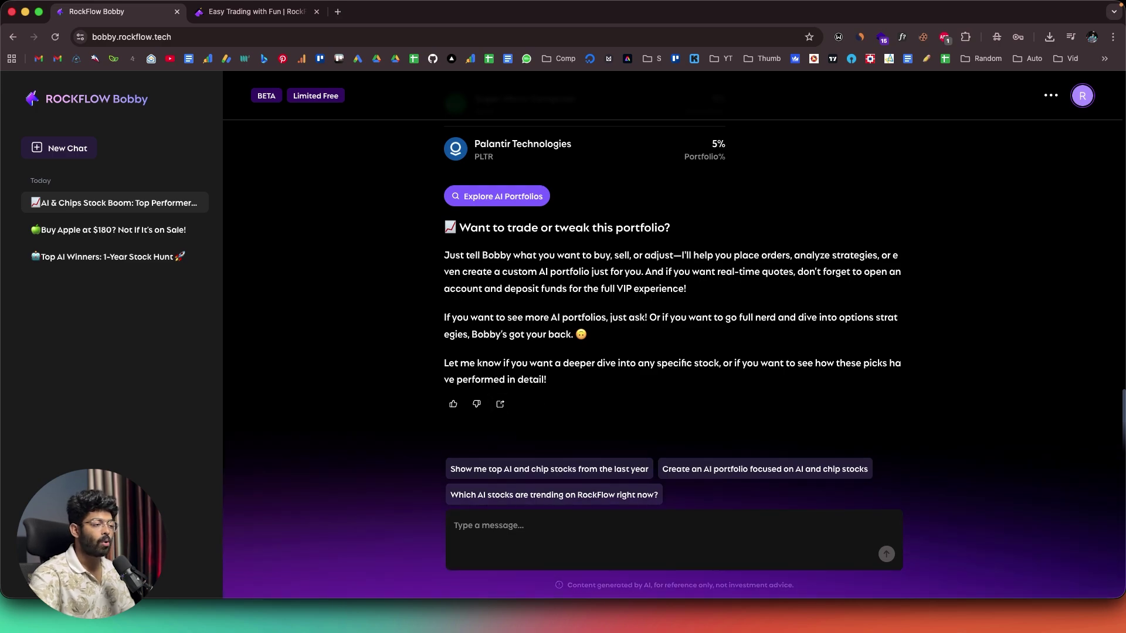
Ask Bobby to 'Buy Apple stocks when they drop below $220'
{"action": "left_click", "coordinate": [494, 542]}
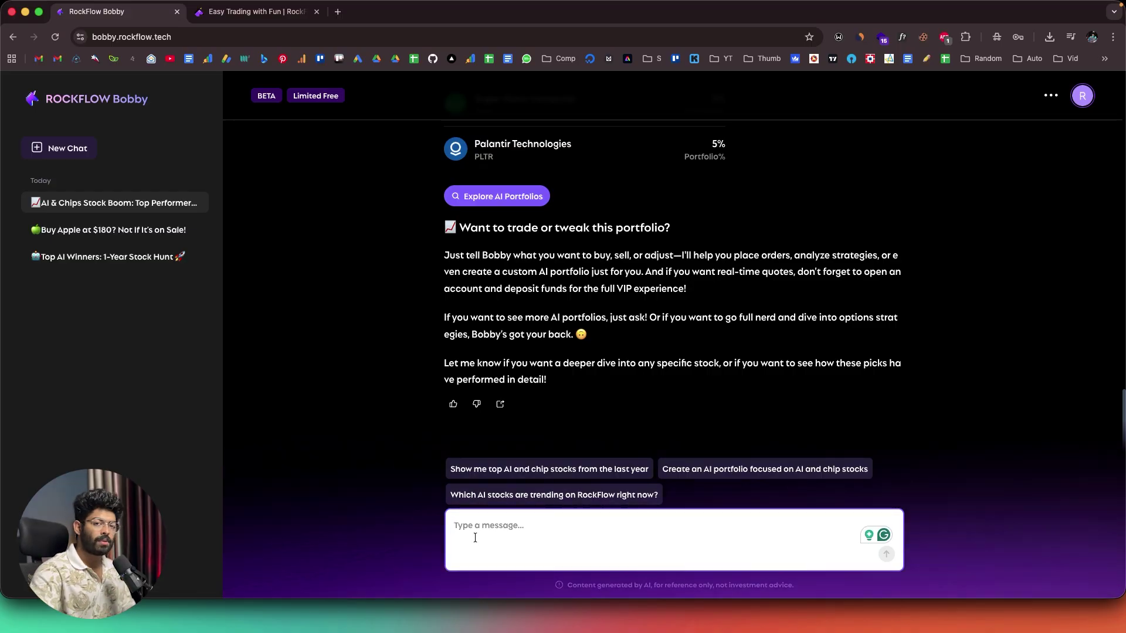
{"action": "type", "text": "Buy Apple stocks when they drop below $220"}
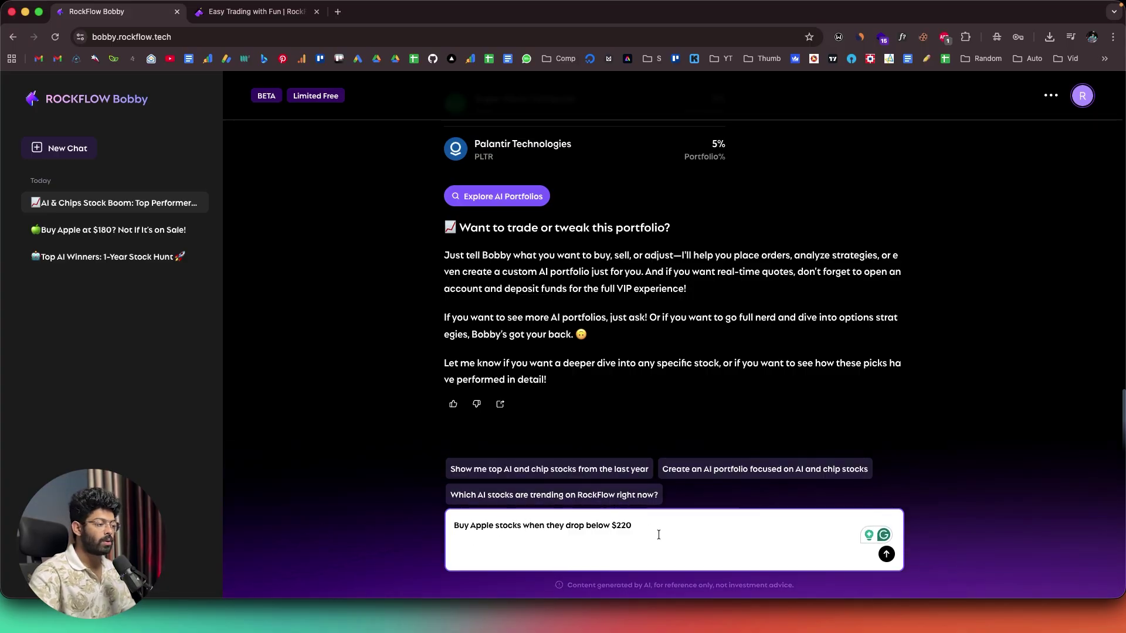
{"action": "left_click", "coordinate": [887, 558]}
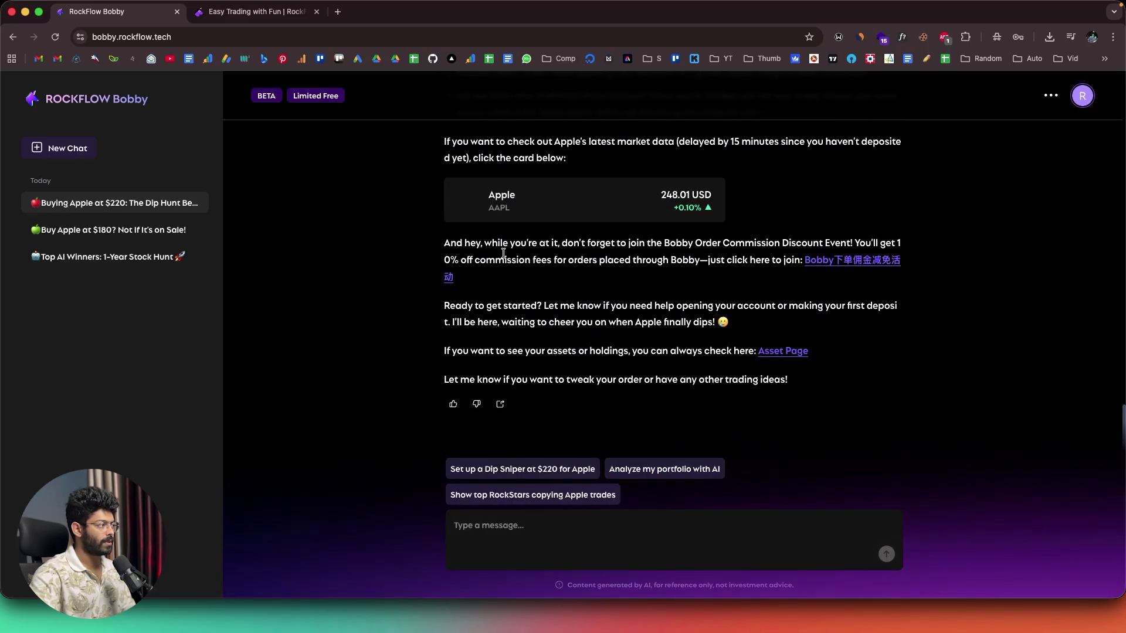
Read Bobby's Apple order reply, noting the zero available funds and missing share count
{"action": "scroll", "coordinate": [503, 253], "scroll_direction": "up", "scroll_amount": 6}
{"action": "scroll", "coordinate": [503, 254], "scroll_direction": "up", "scroll_amount": 3}
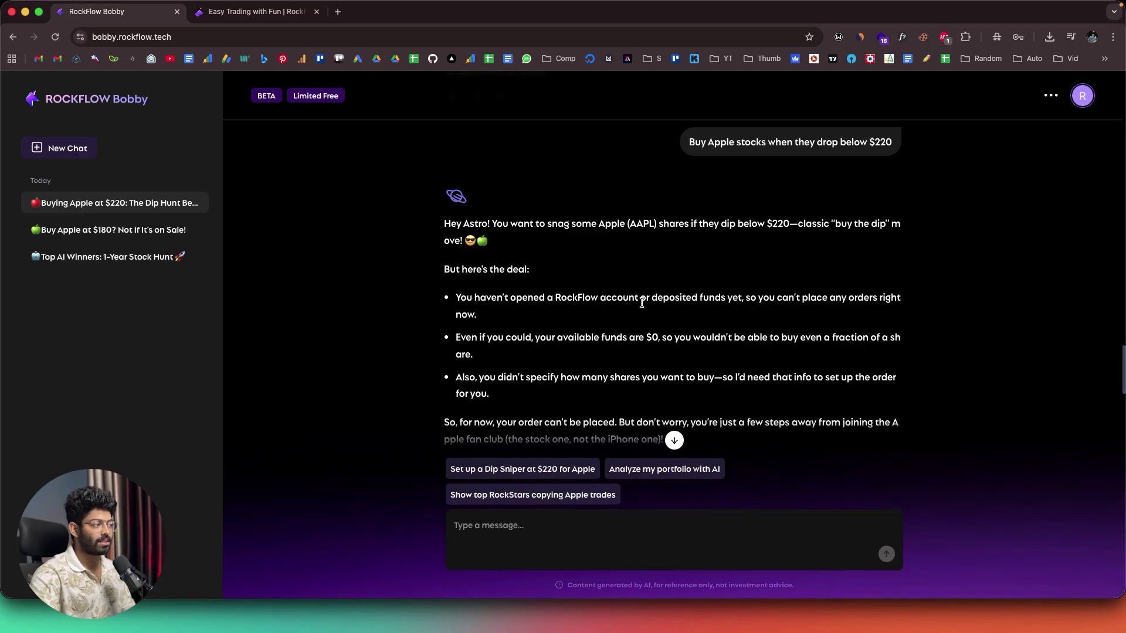
{"action": "scroll", "coordinate": [645, 297], "scroll_direction": "down", "scroll_amount": 1}
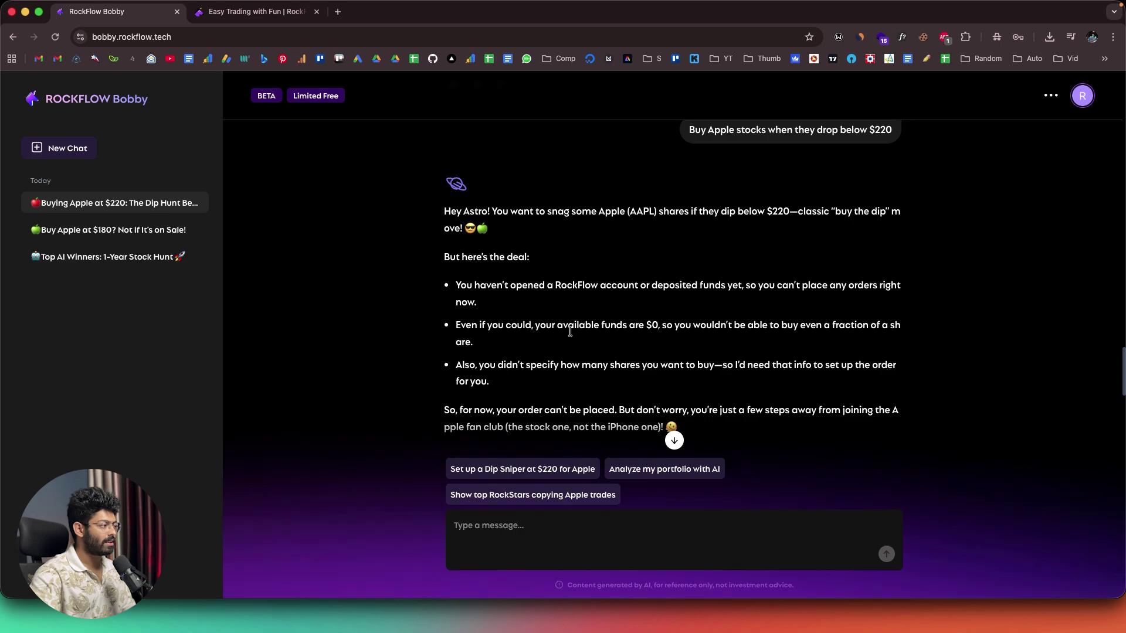
{"action": "scroll", "coordinate": [608, 306], "scroll_direction": "down", "scroll_amount": 3}
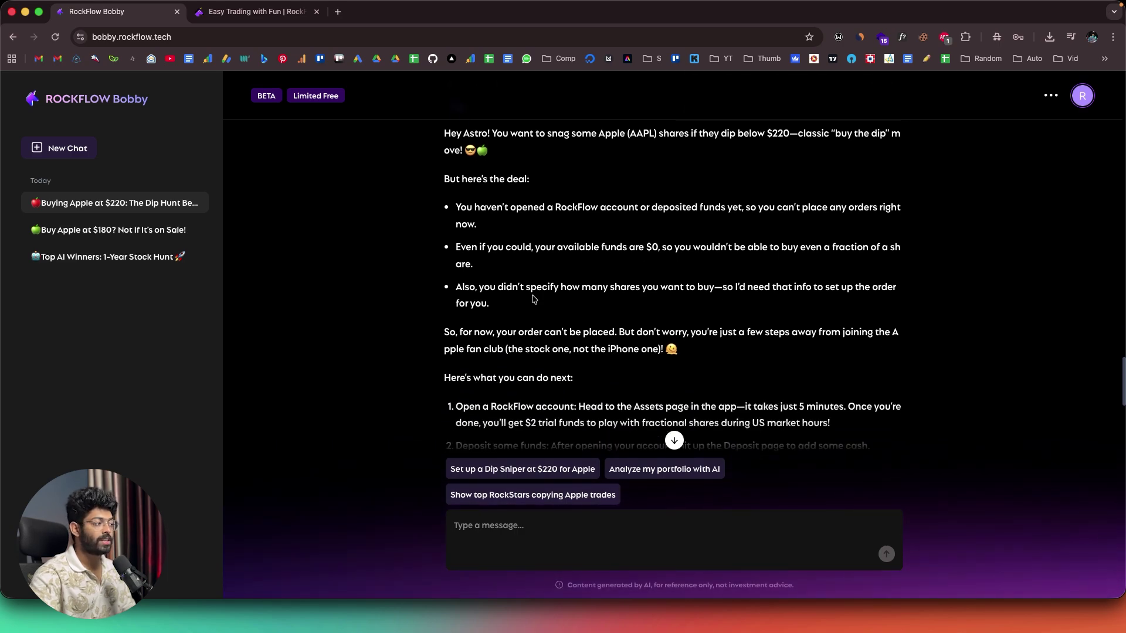
{"action": "scroll", "coordinate": [534, 300], "scroll_direction": "up", "scroll_amount": 2}
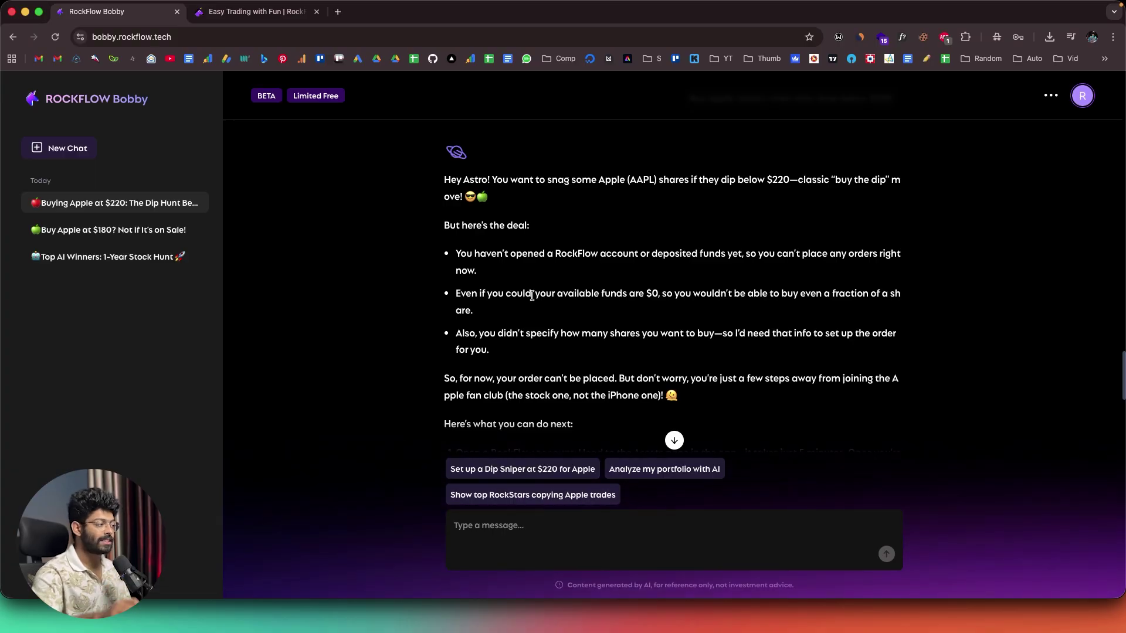
{"action": "left_click_drag", "start_coordinate": [700, 296], "coordinate": [510, 296]}
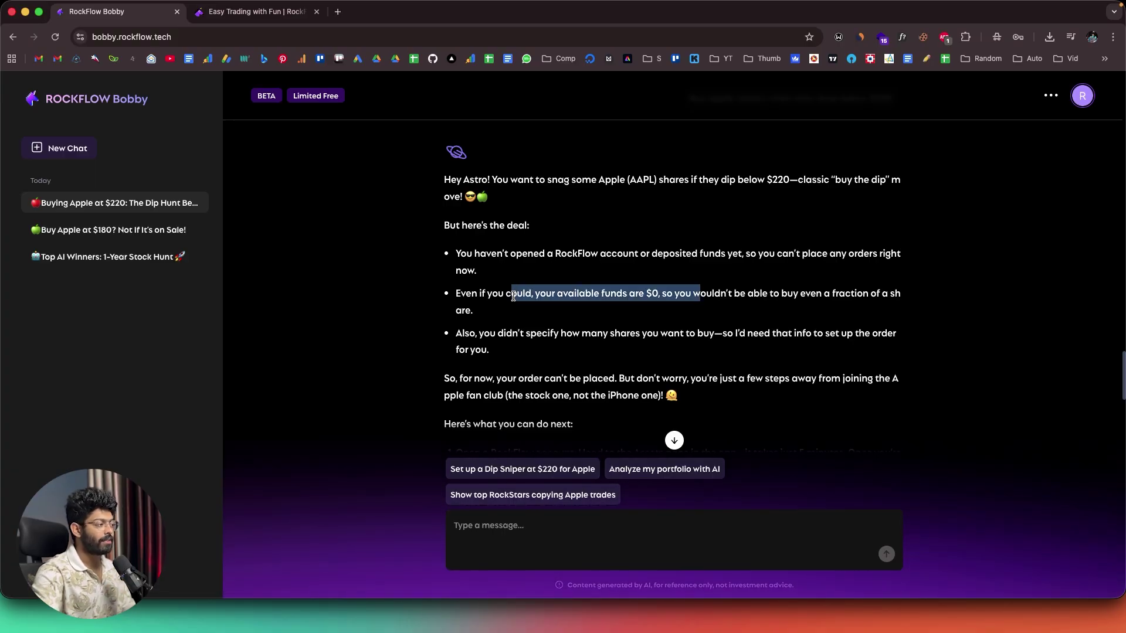
{"action": "left_click", "coordinate": [513, 296]}
{"action": "scroll", "coordinate": [475, 293], "scroll_direction": "down", "scroll_amount": 2}
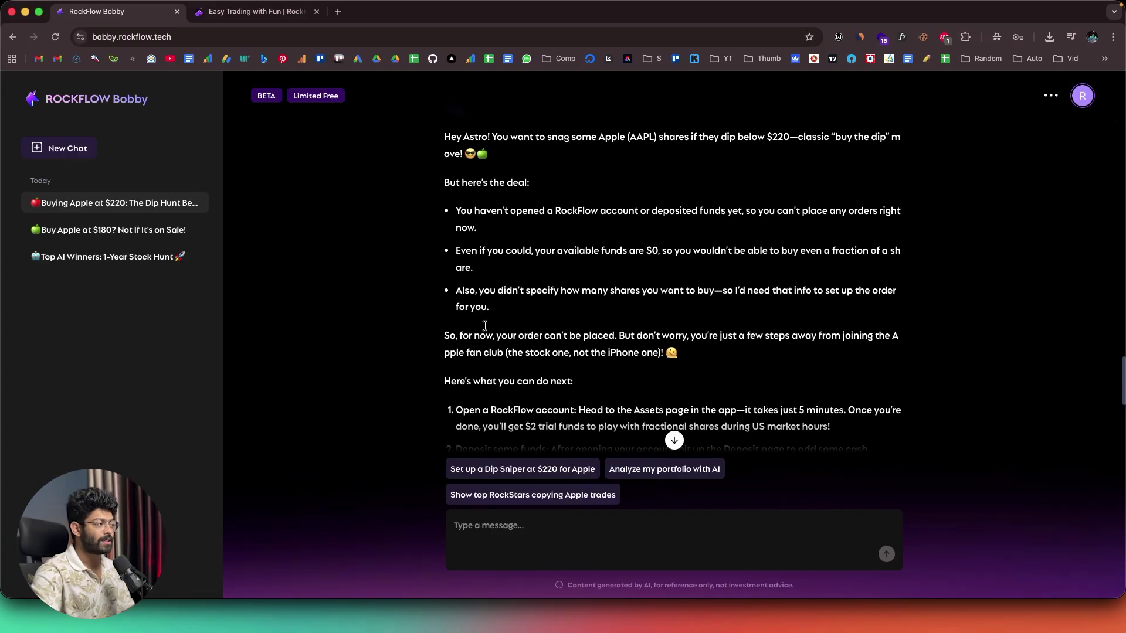
{"action": "left_click_drag", "start_coordinate": [458, 290], "coordinate": [724, 308]}
{"action": "left_click", "coordinate": [722, 309]}
Scroll back to re-read the original 'Buy Apple stocks' request message
{"action": "scroll", "coordinate": [662, 302], "scroll_direction": "down", "scroll_amount": 10}
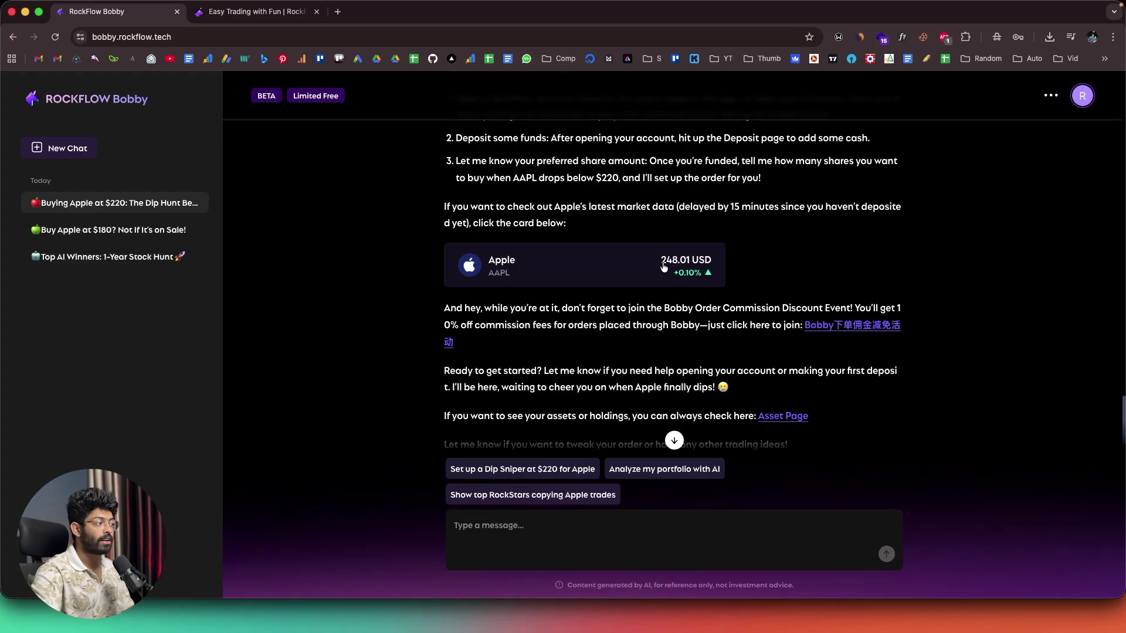
{"action": "scroll", "coordinate": [663, 267], "scroll_direction": "up", "scroll_amount": 15}
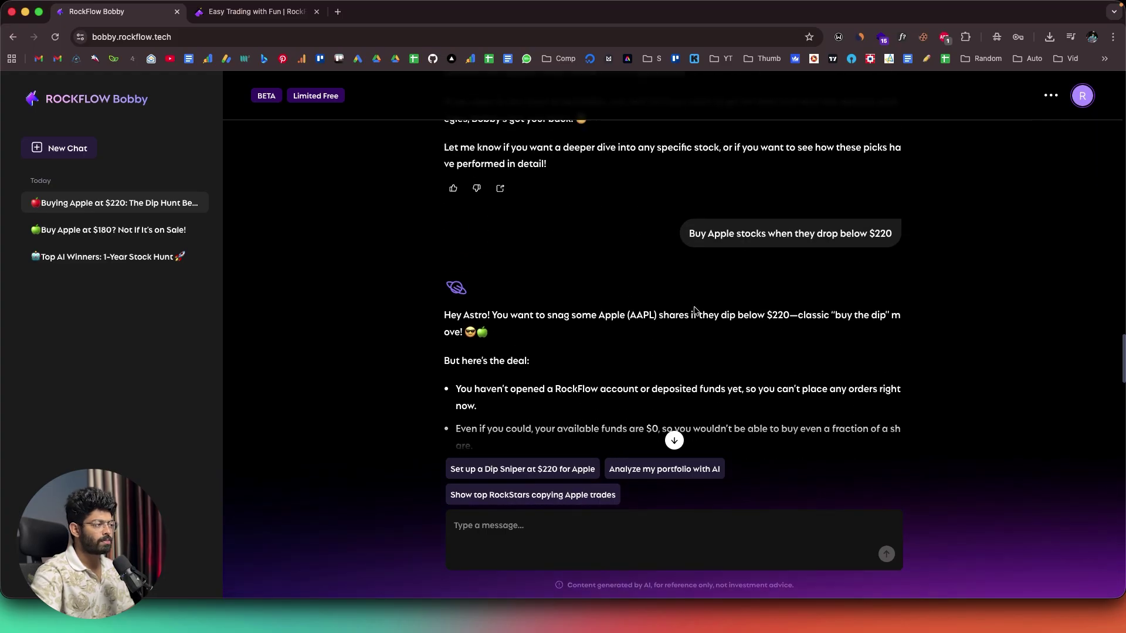
{"action": "left_click_drag", "start_coordinate": [687, 245], "coordinate": [895, 250]}
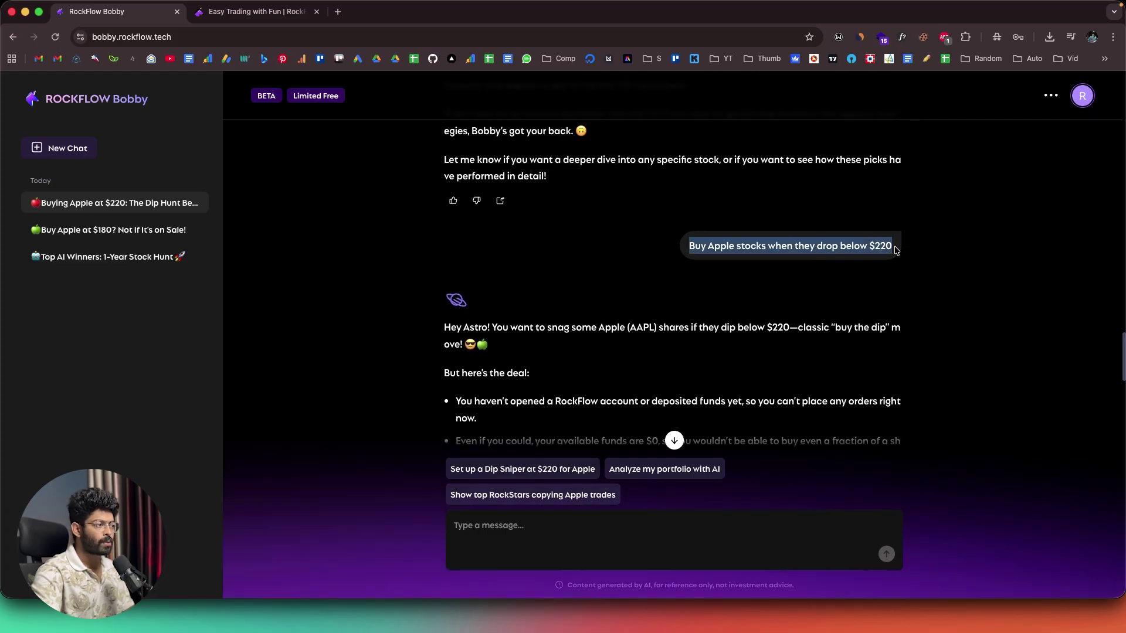
{"action": "left_click", "coordinate": [895, 250]}
{"action": "scroll", "coordinate": [688, 290], "scroll_direction": "down", "scroll_amount": 8}
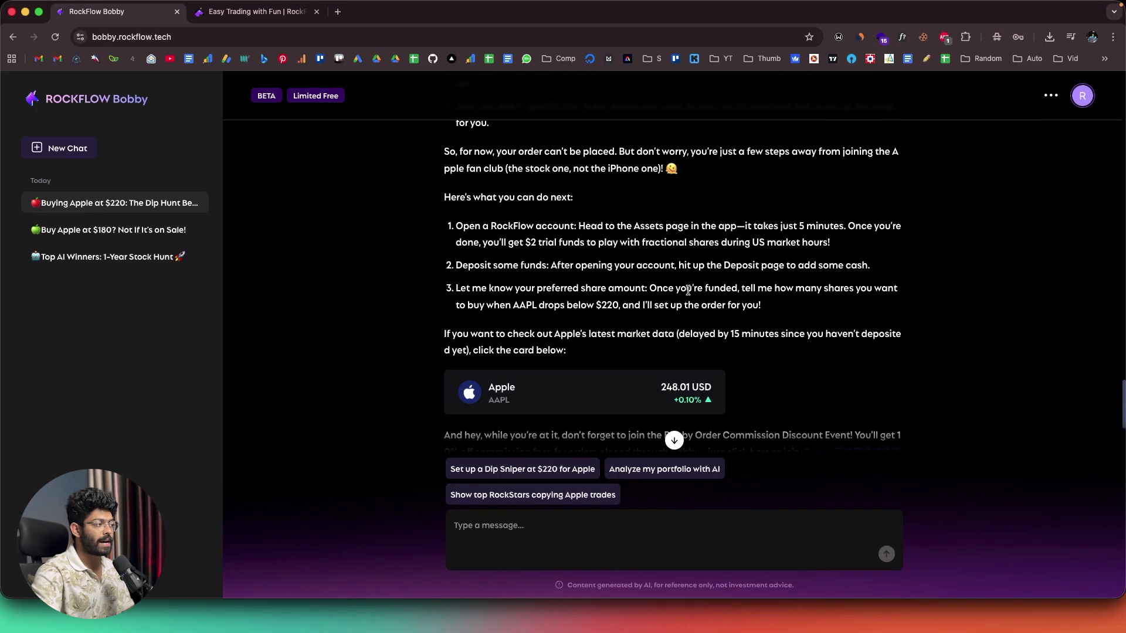
{"action": "scroll", "coordinate": [687, 291], "scroll_direction": "up", "scroll_amount": 10}
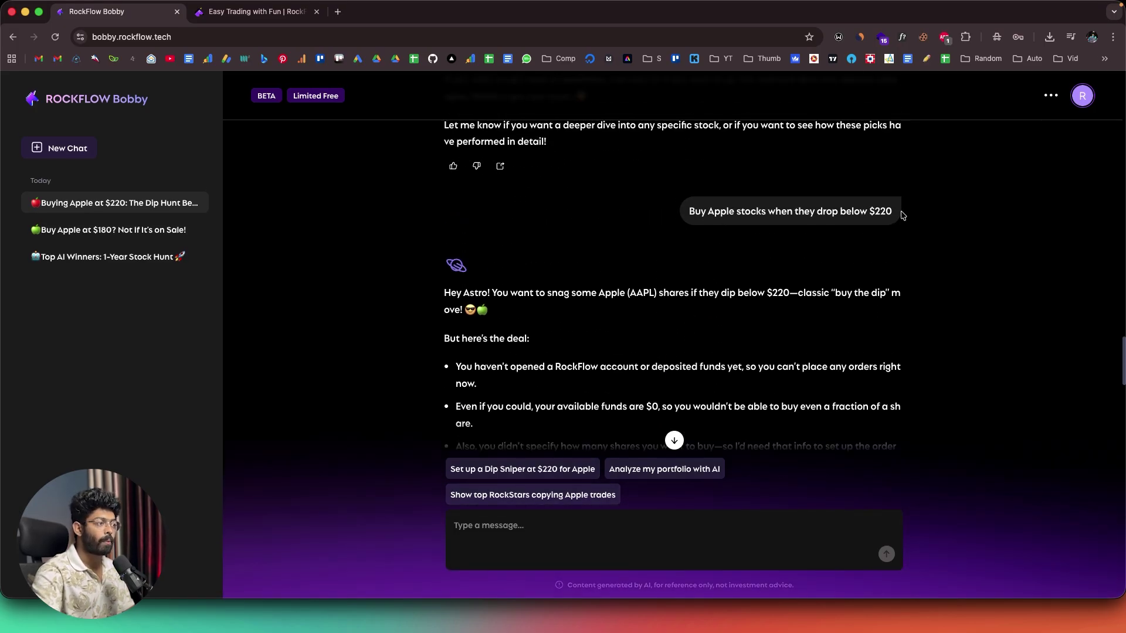
{"action": "scroll", "coordinate": [698, 263], "scroll_direction": "down", "scroll_amount": 10}
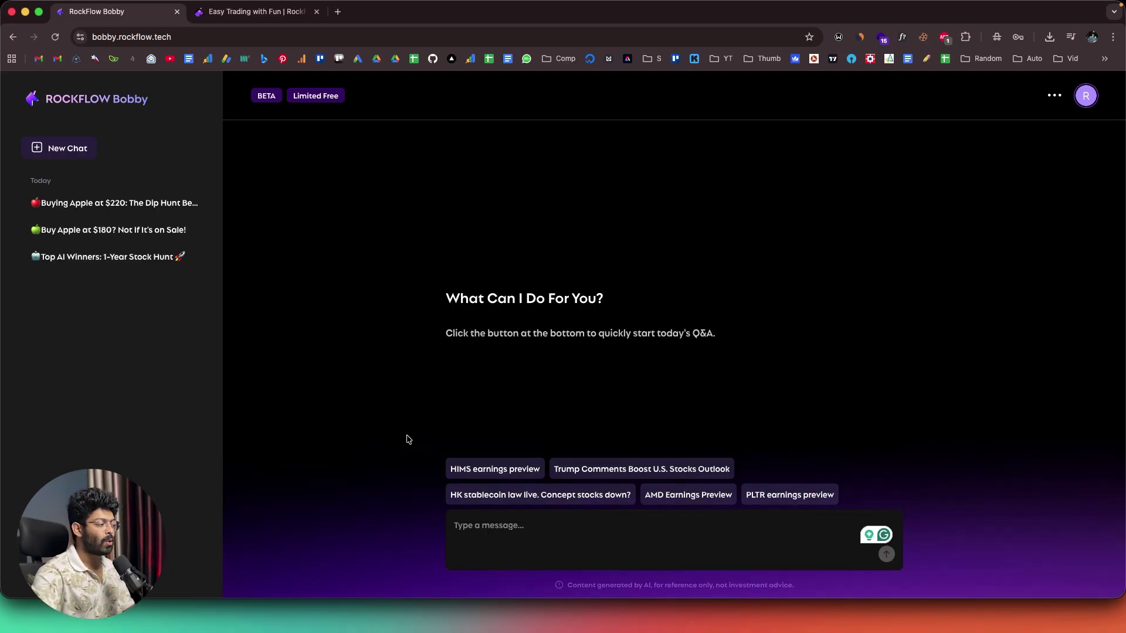
Paste 'Build an AI booming companies portfolio for 100 dollars with medium risk.' into the message box
{"action": "left_click", "coordinate": [471, 525]}
{"action": "type", "text": "Build an AI booming companies portfolio for 100 dollars with medium risk."}
{"action": "mouse_move", "coordinate": [511, 525]}
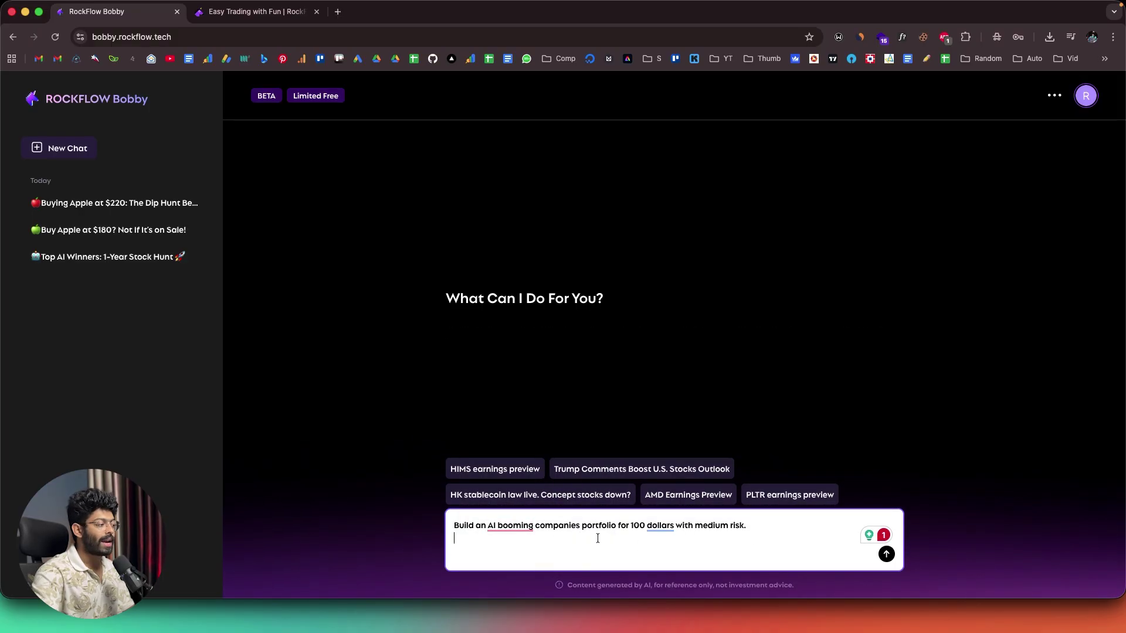
{"action": "left_click_drag", "start_coordinate": [583, 527], "coordinate": [487, 526]}
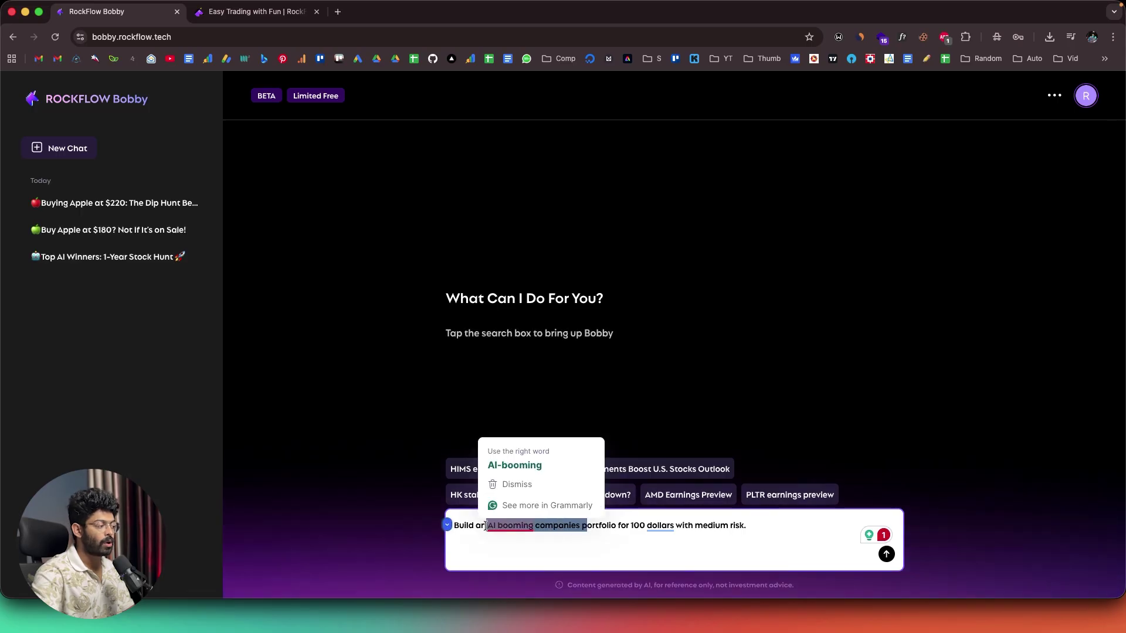
{"action": "left_click", "coordinate": [623, 529]}
{"action": "left_click_drag", "start_coordinate": [623, 529], "coordinate": [729, 526]}
{"action": "left_click", "coordinate": [700, 526]}
{"action": "left_click", "coordinate": [789, 526]}
{"action": "left_click", "coordinate": [767, 522]}
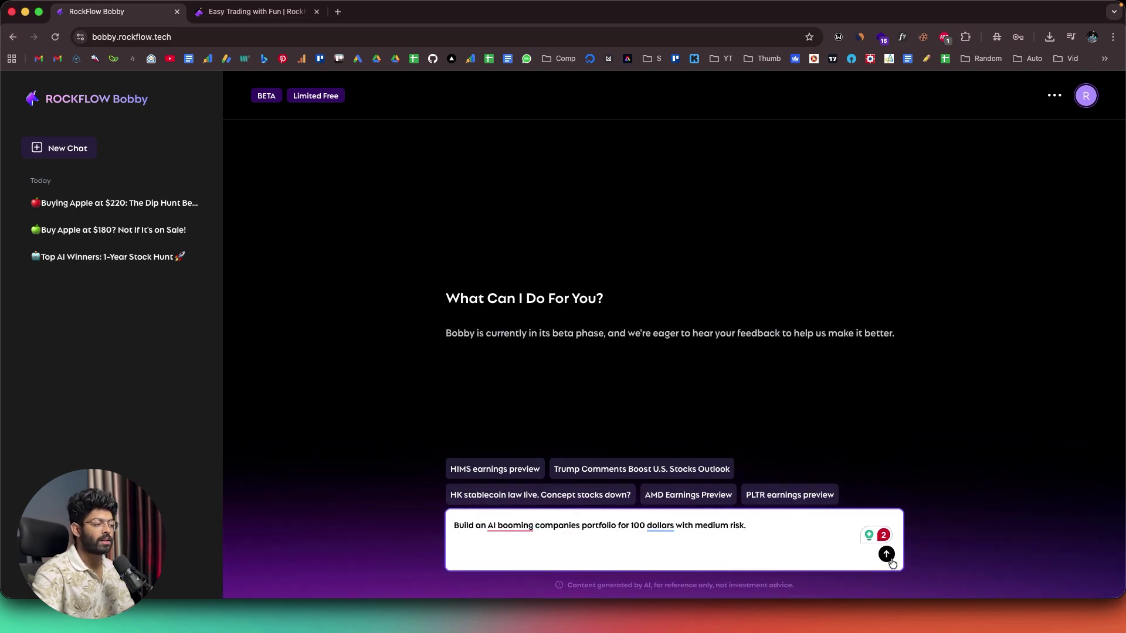
Send the $100 medium-risk AI portfolio request and scroll to Bobby's Portfolio Construction Logic
{"action": "left_click", "coordinate": [887, 555]}
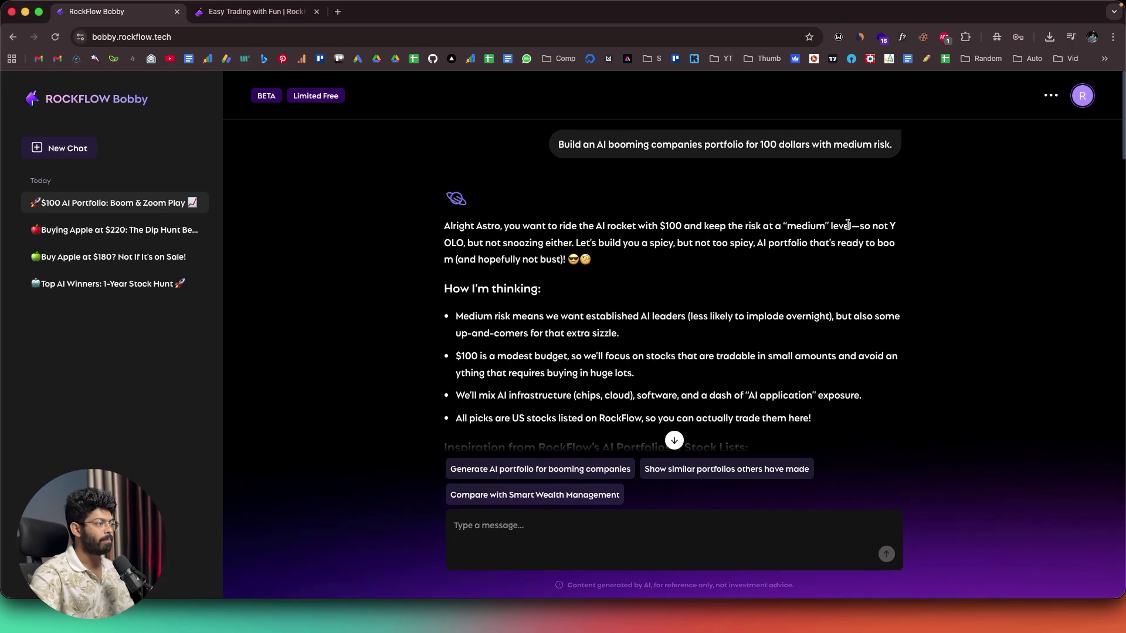
{"action": "scroll", "coordinate": [528, 235], "scroll_direction": "down", "scroll_amount": 3}
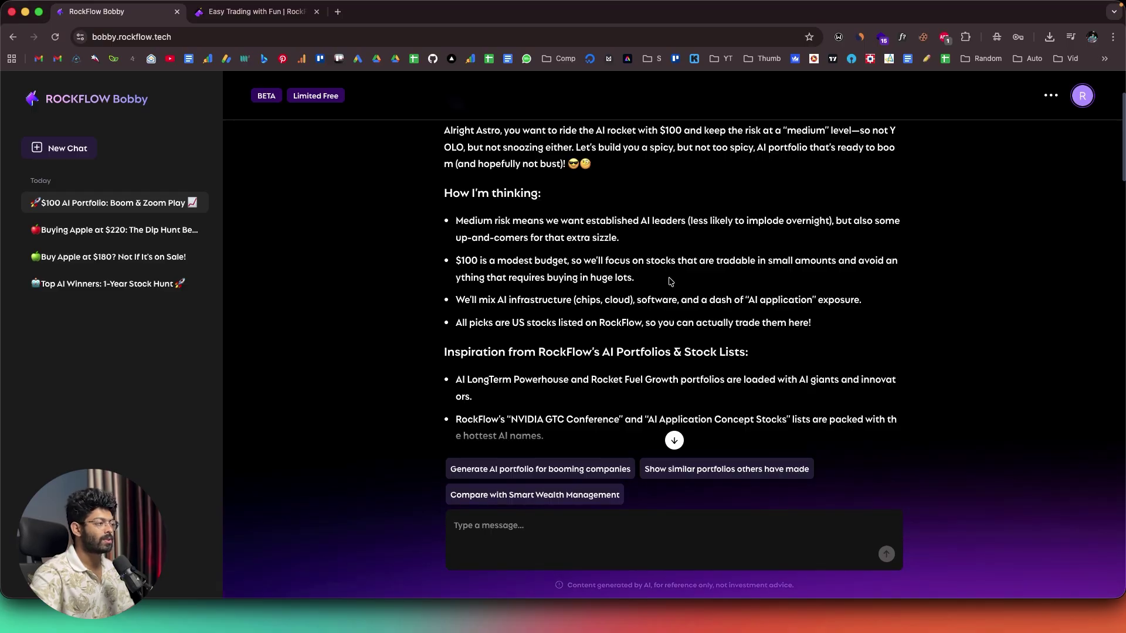
{"action": "scroll", "coordinate": [670, 282], "scroll_direction": "down", "scroll_amount": 5}
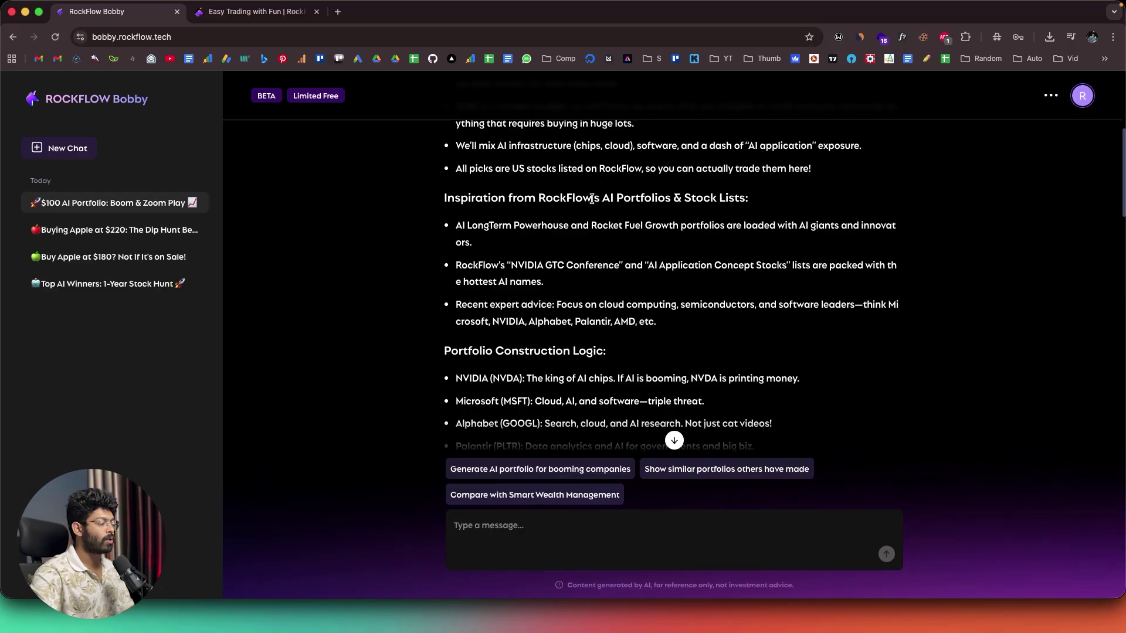
{"action": "scroll", "coordinate": [626, 219], "scroll_direction": "down", "scroll_amount": 5}
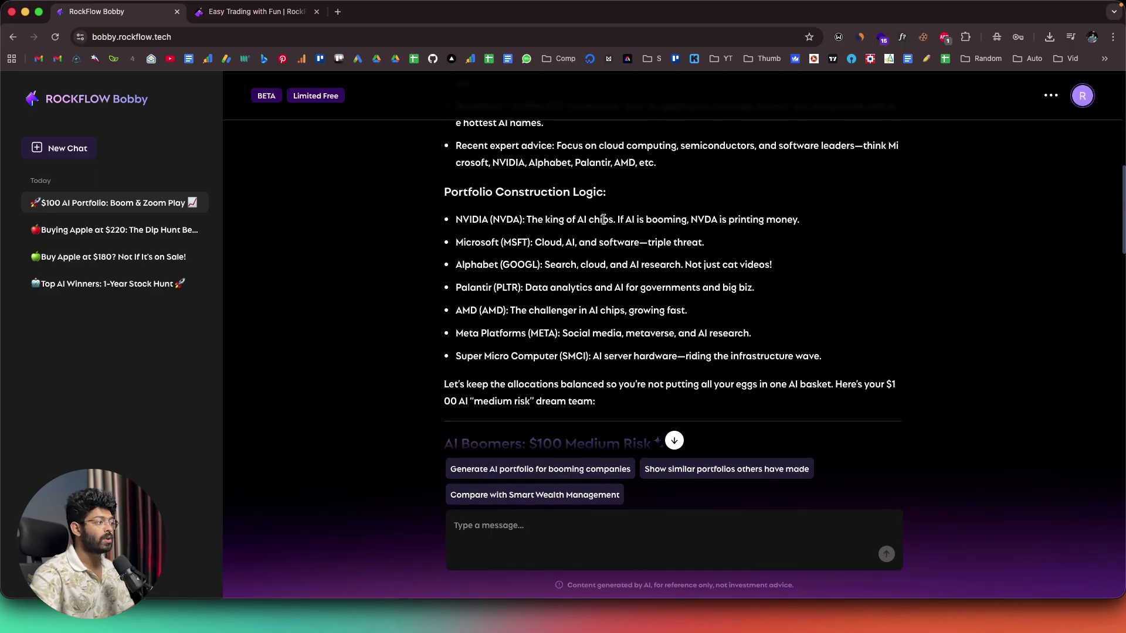
Highlight the seven construction-logic lines, NVIDIA through Super Micro
{"action": "left_click_drag", "start_coordinate": [472, 220], "coordinate": [558, 298]}
{"action": "left_click", "coordinate": [577, 264]}
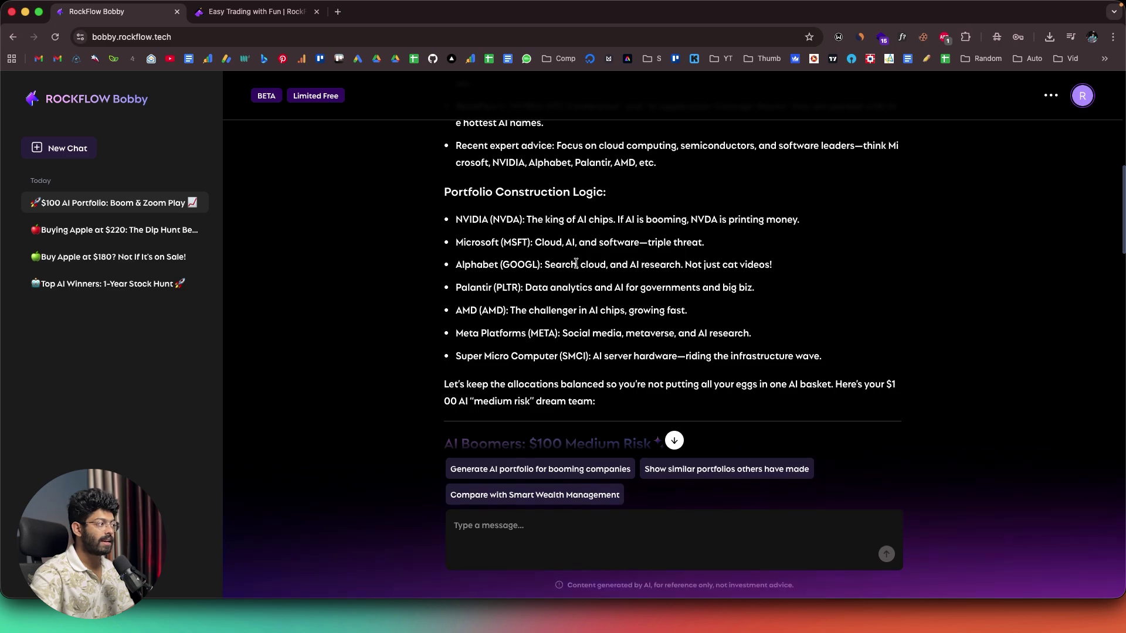
{"action": "left_click_drag", "start_coordinate": [460, 217], "coordinate": [558, 330]}
{"action": "left_click", "coordinate": [558, 330]}
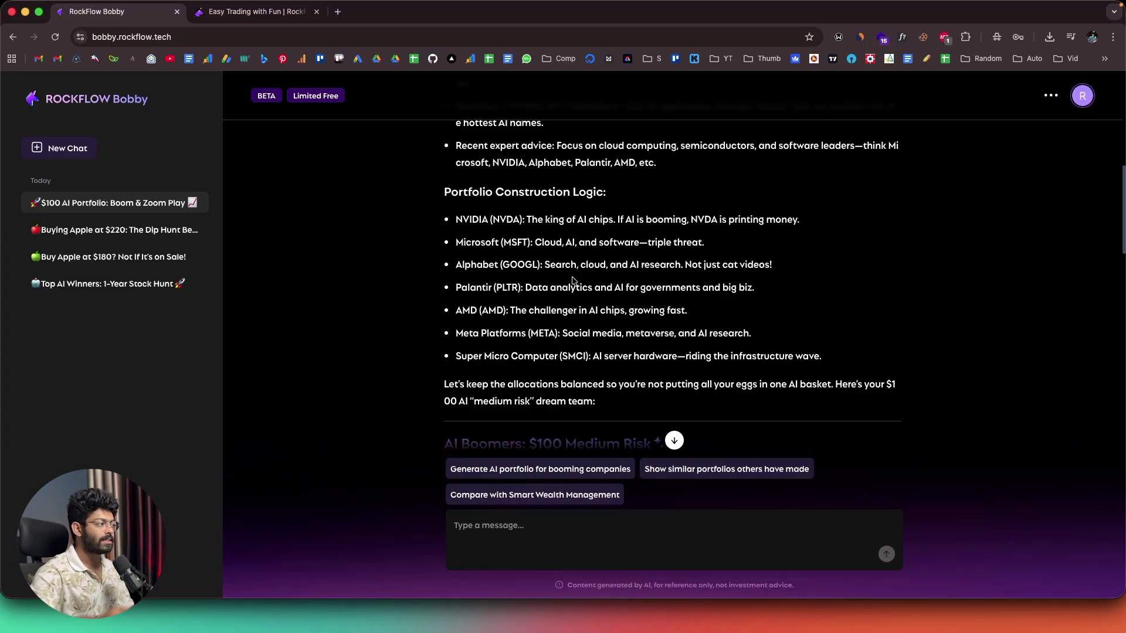
{"action": "left_click_drag", "start_coordinate": [457, 219], "coordinate": [821, 356]}
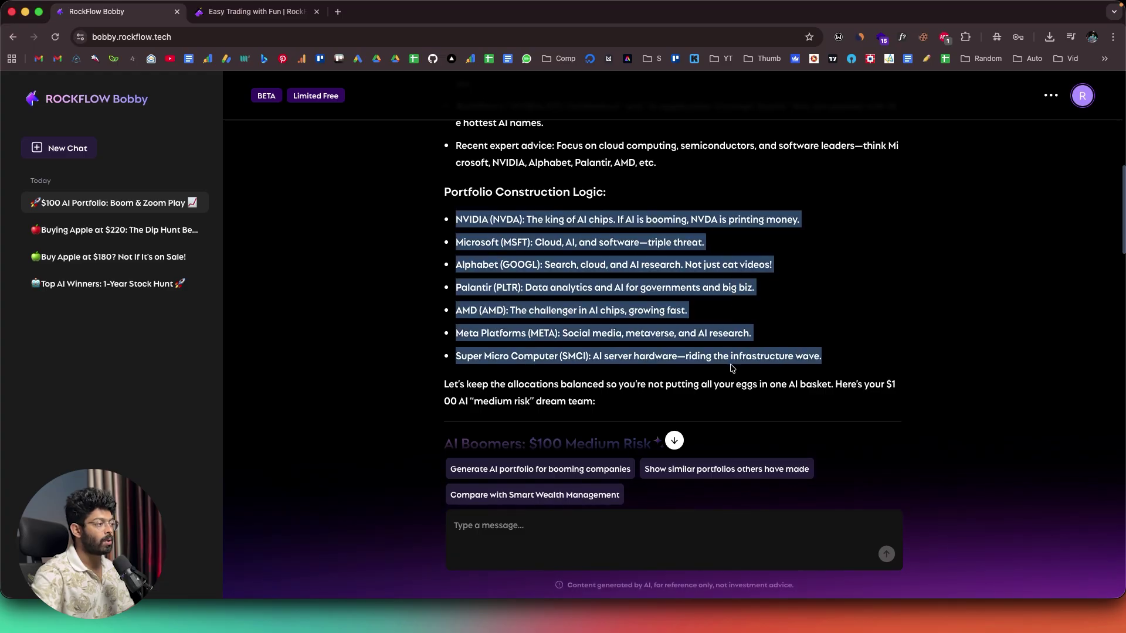
Scroll down to the AI Boomers portfolio heading and highlight it
{"action": "left_click", "coordinate": [569, 284]}
{"action": "scroll", "coordinate": [568, 284], "scroll_direction": "down", "scroll_amount": 5}
{"action": "scroll", "coordinate": [568, 284], "scroll_direction": "down", "scroll_amount": 1}
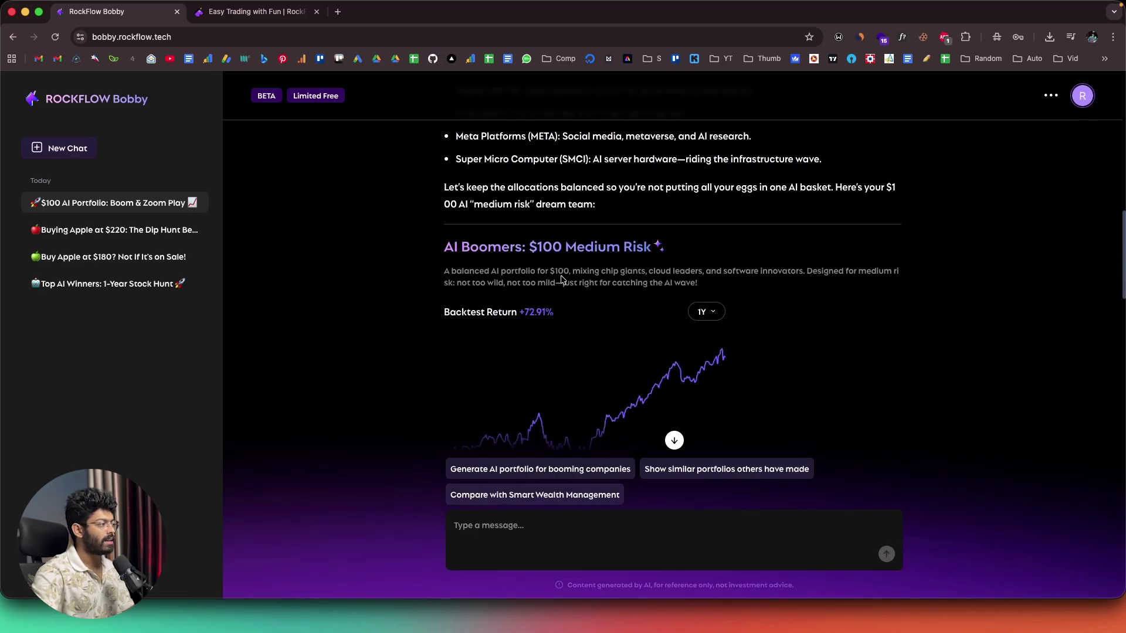
{"action": "left_click_drag", "start_coordinate": [649, 249], "coordinate": [543, 247]}
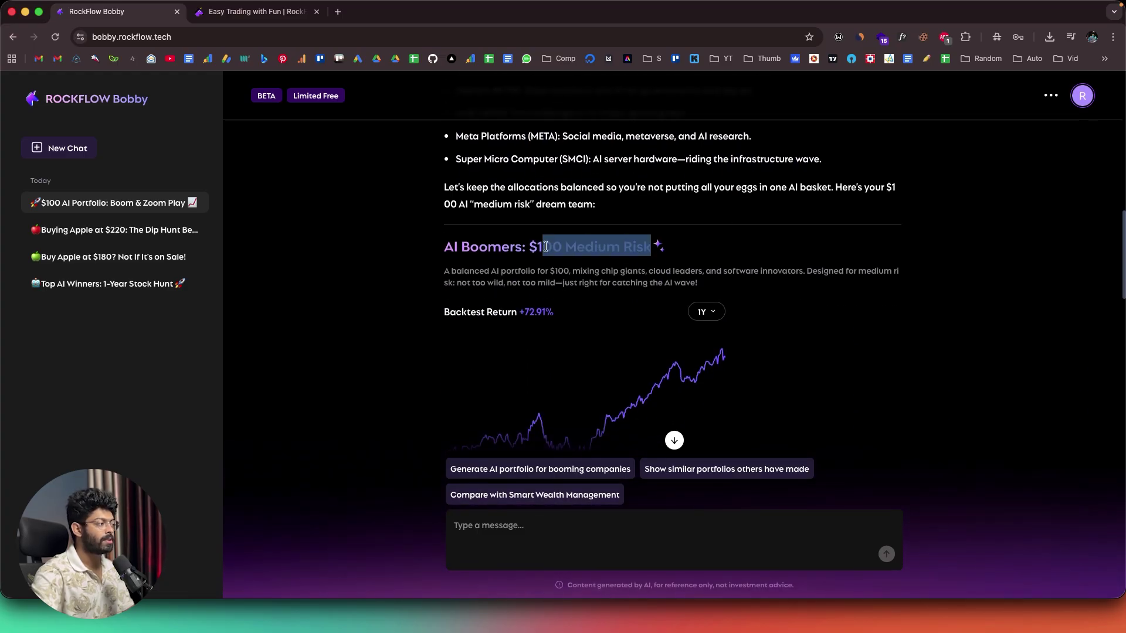
{"action": "left_click", "coordinate": [545, 247]}
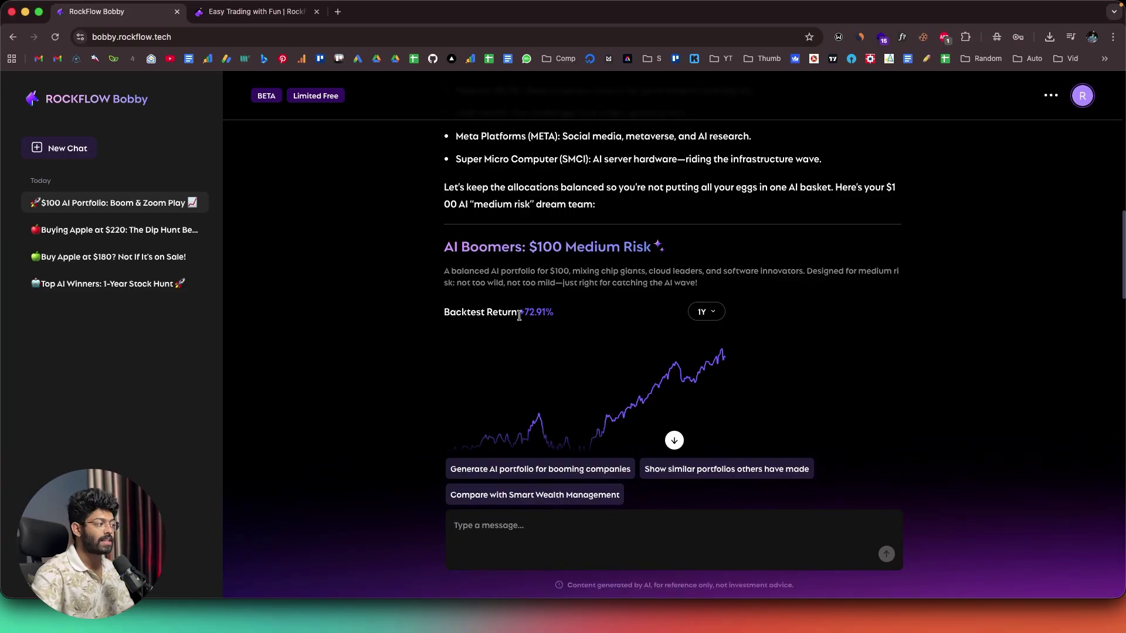
Read the holdings (NVIDIA 22% to SMCI 8%) through the inspiration links and closing offer
{"action": "scroll", "coordinate": [519, 315], "scroll_direction": "down", "scroll_amount": 5}
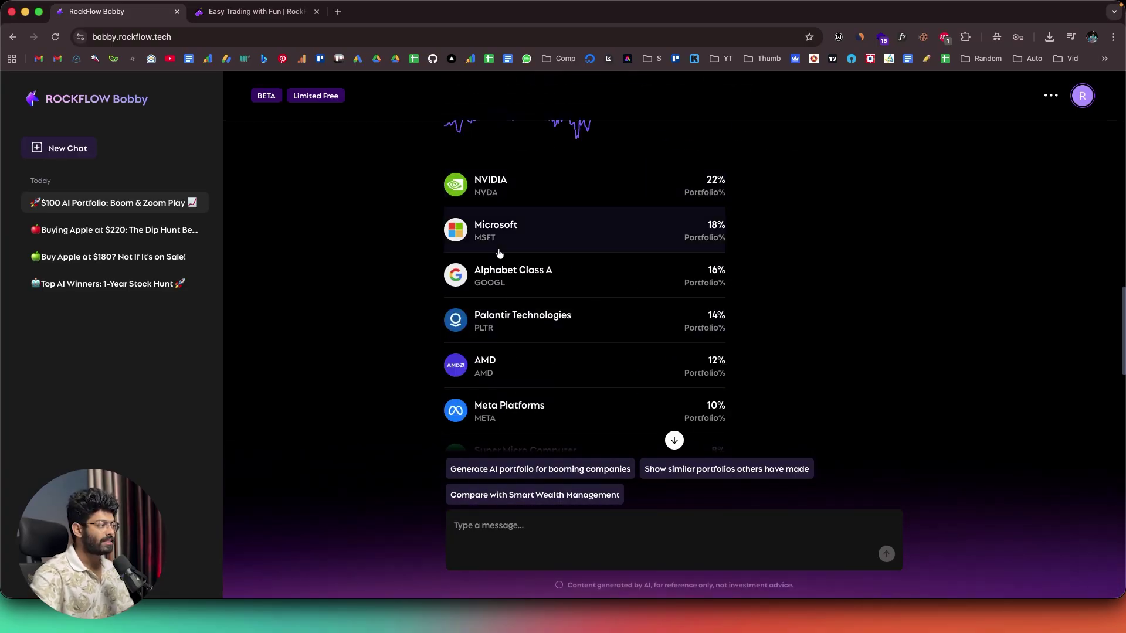
{"action": "scroll", "coordinate": [514, 294], "scroll_direction": "down", "scroll_amount": 4}
{"action": "scroll", "coordinate": [513, 334], "scroll_direction": "up", "scroll_amount": 3}
{"action": "scroll", "coordinate": [516, 317], "scroll_direction": "up", "scroll_amount": 5}
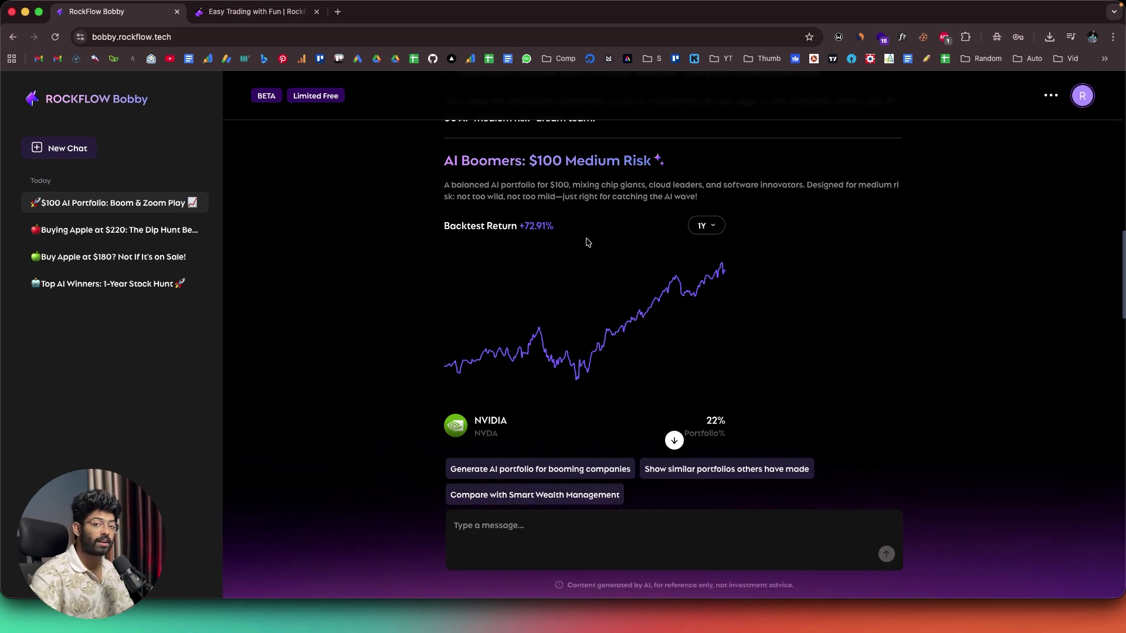
{"action": "scroll", "coordinate": [469, 229], "scroll_direction": "down", "scroll_amount": 3}
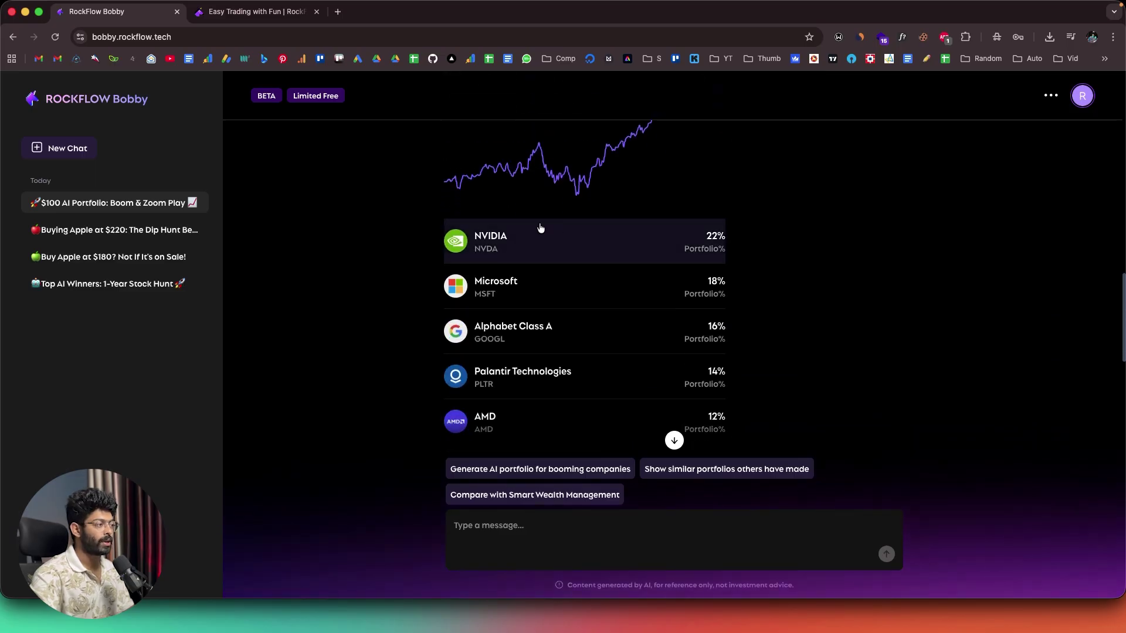
{"action": "scroll", "coordinate": [538, 247], "scroll_direction": "down", "scroll_amount": 2}
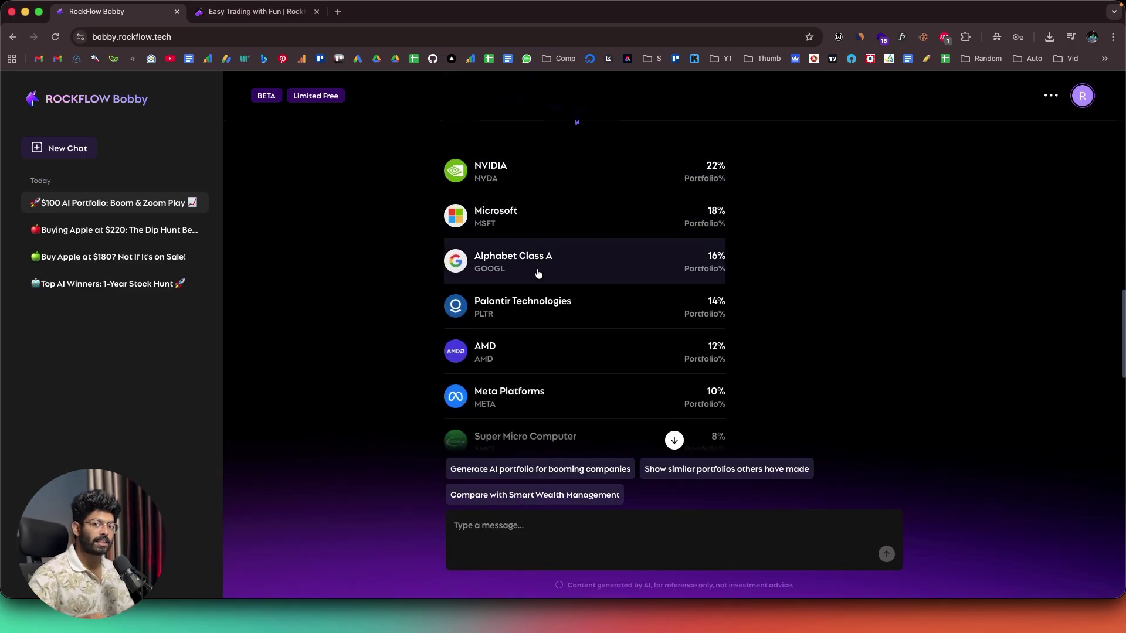
{"action": "scroll", "coordinate": [539, 274], "scroll_direction": "up", "scroll_amount": 3}
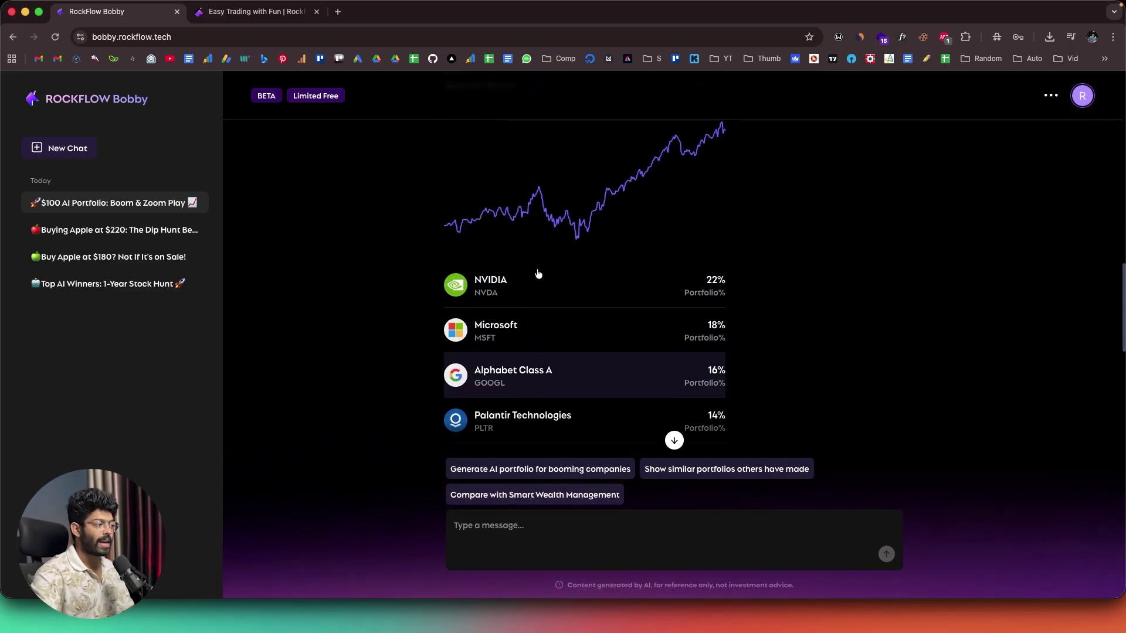
{"action": "scroll", "coordinate": [538, 273], "scroll_direction": "down", "scroll_amount": 1}
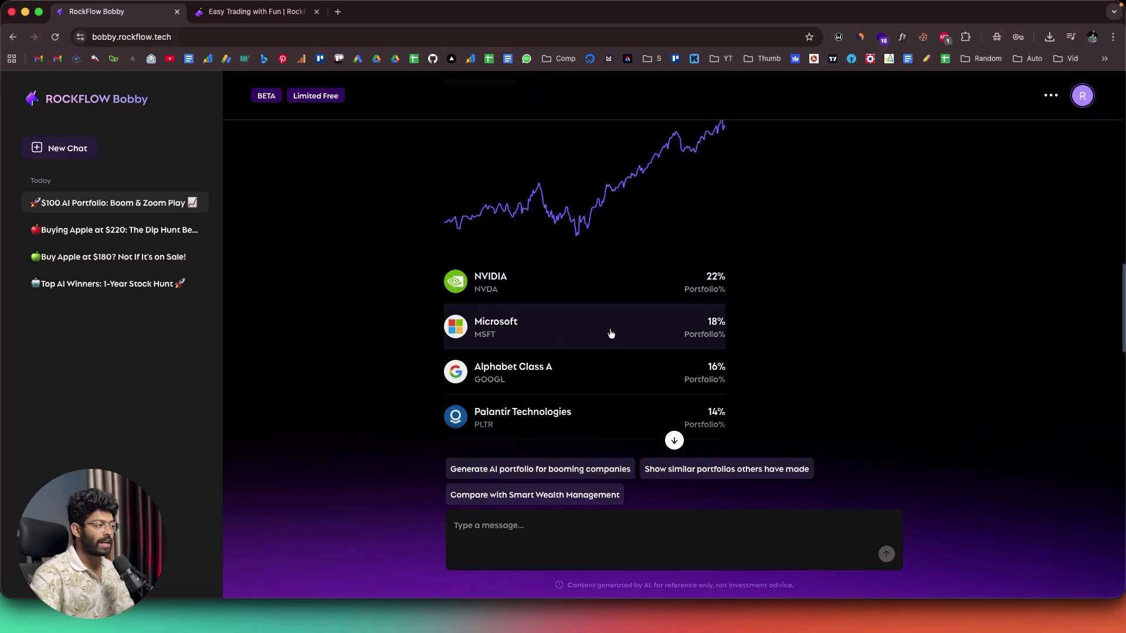
{"action": "scroll", "coordinate": [610, 334], "scroll_direction": "down", "scroll_amount": 2}
{"action": "scroll", "coordinate": [603, 254], "scroll_direction": "down", "scroll_amount": 3}
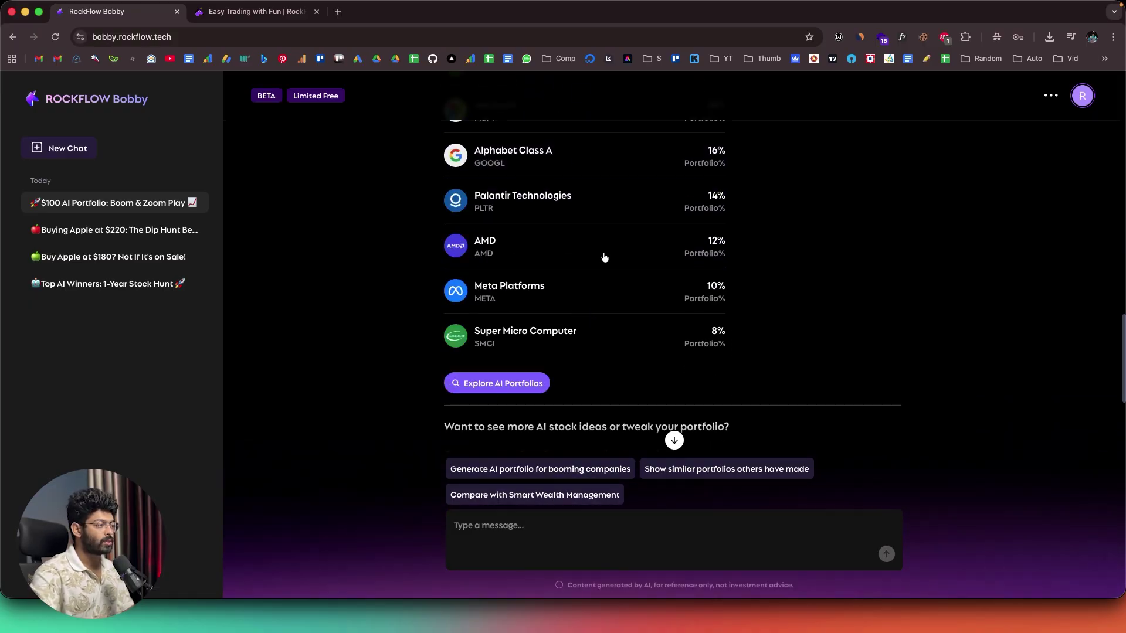
{"action": "scroll", "coordinate": [653, 234], "scroll_direction": "up", "scroll_amount": 3}
{"action": "scroll", "coordinate": [661, 248], "scroll_direction": "down", "scroll_amount": 5}
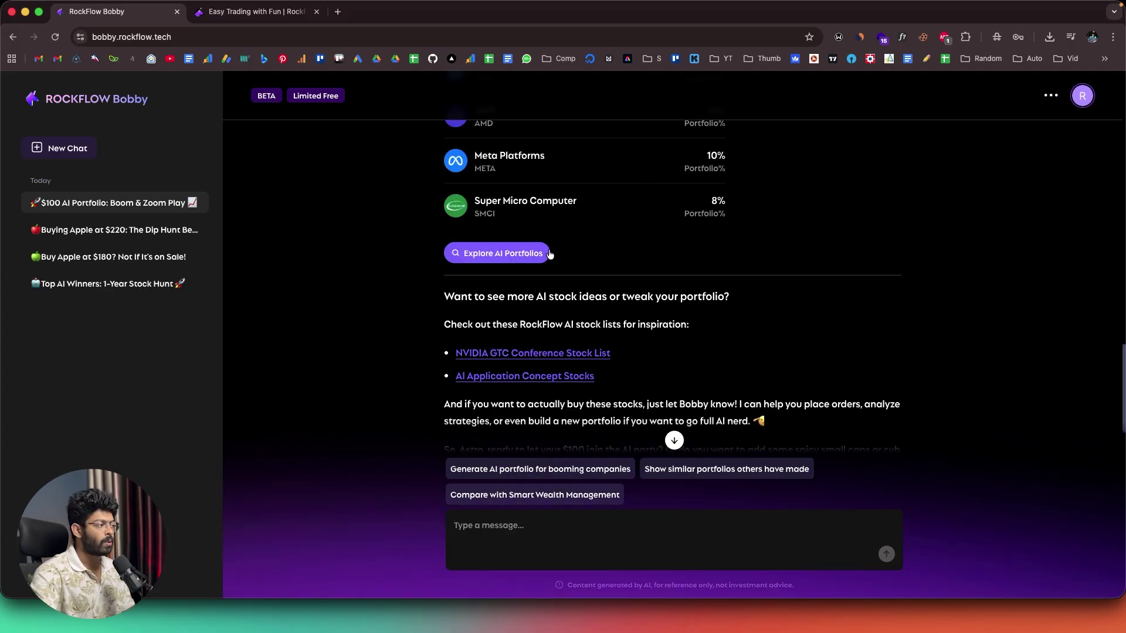
{"action": "scroll", "coordinate": [634, 291], "scroll_direction": "down", "scroll_amount": 3}
{"action": "scroll", "coordinate": [636, 293], "scroll_direction": "up", "scroll_amount": 1}
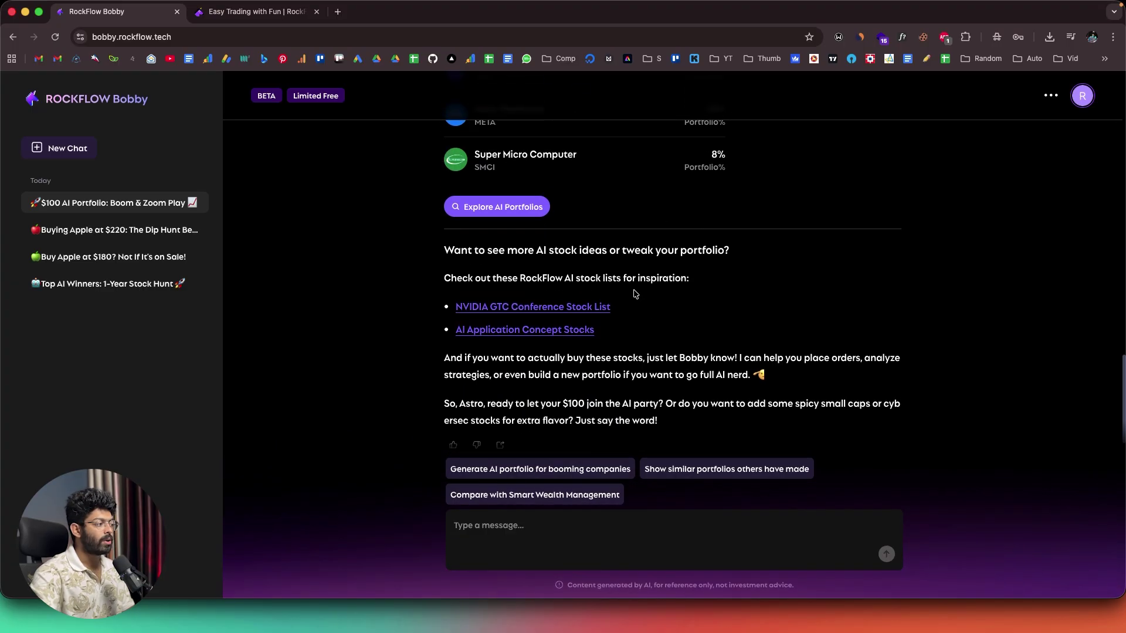
Draft 'execute this trade please' in the message box, then select and delete it
{"action": "left_click", "coordinate": [524, 537]}
{"action": "type", "text": "e"}
{"action": "key", "text": "BackSpace"}
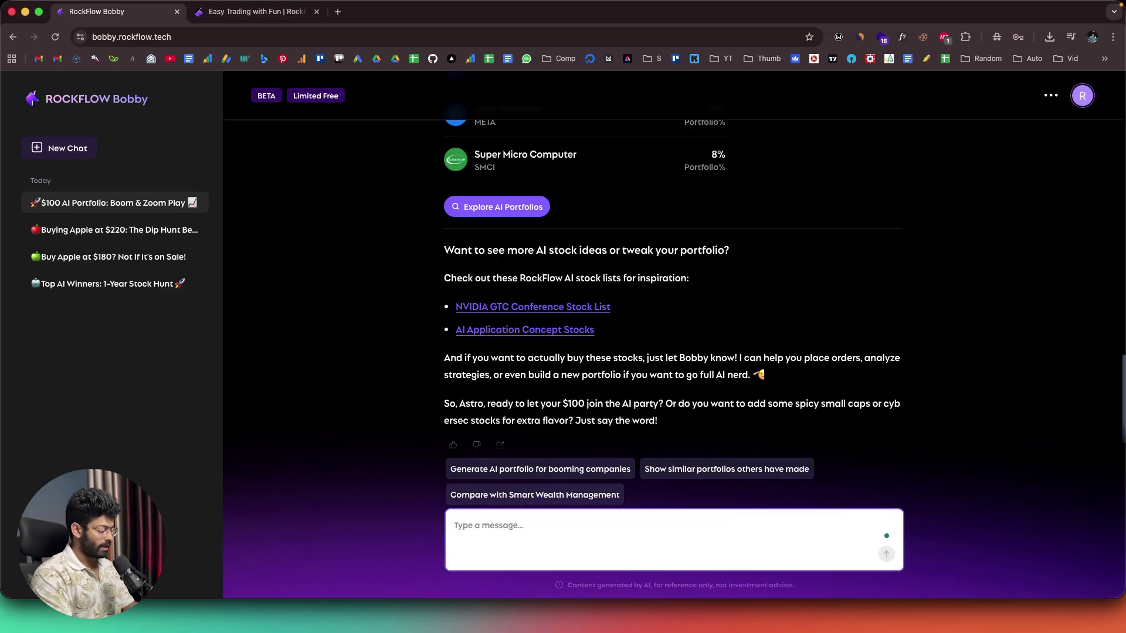
{"action": "type", "text": "execute this tra"}
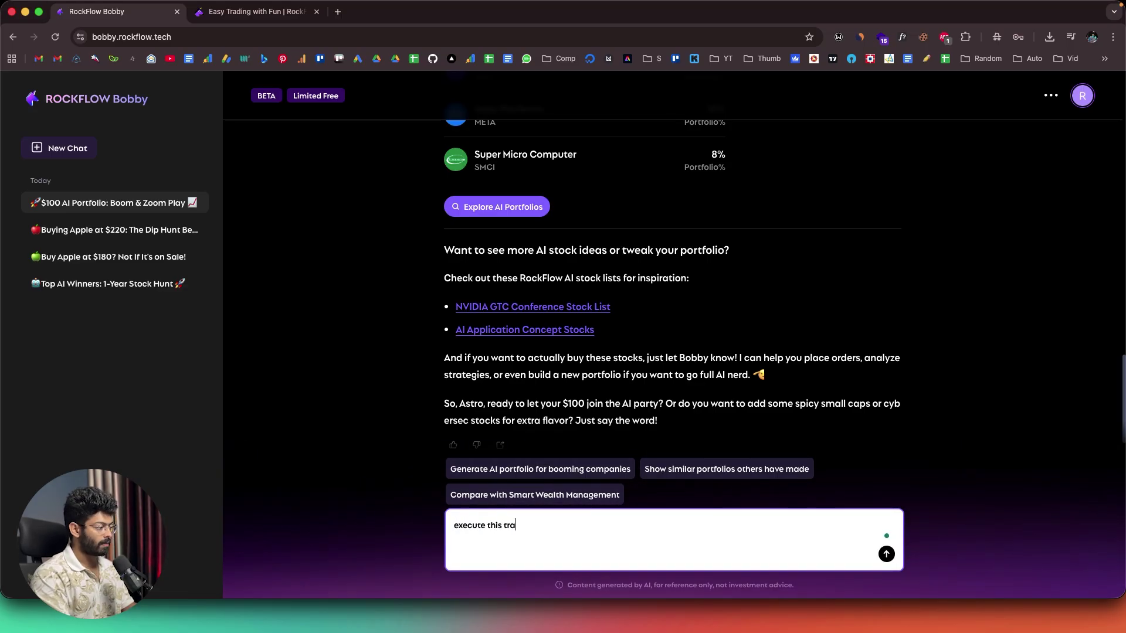
{"action": "type", "text": "fede"}
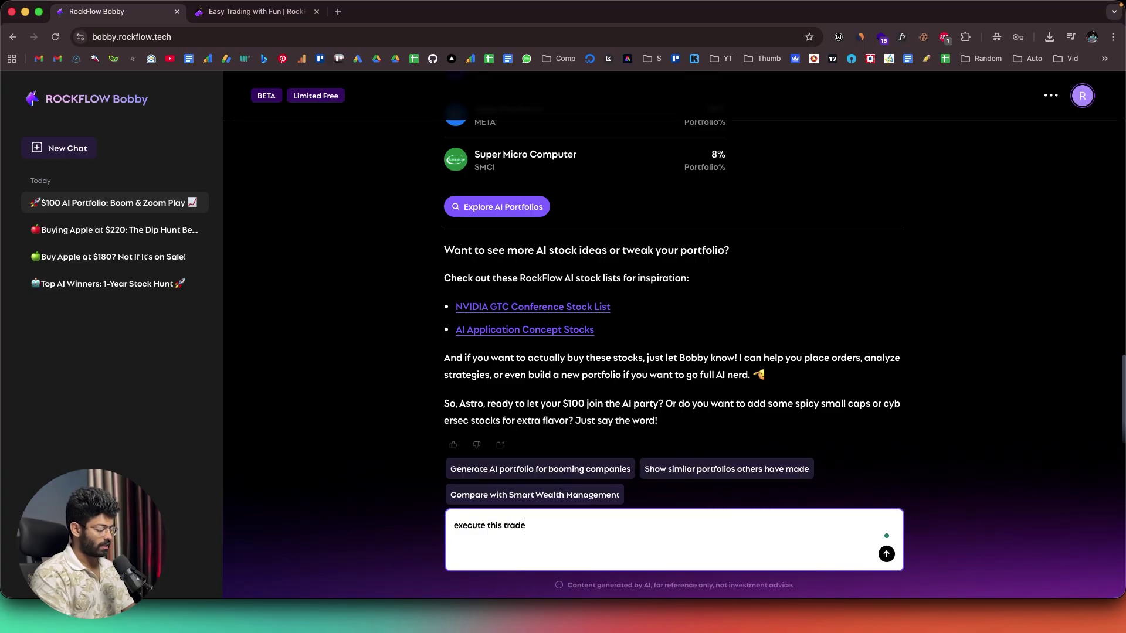
{"action": "type", "text": " please"}
{"action": "key", "text": "super+a"}
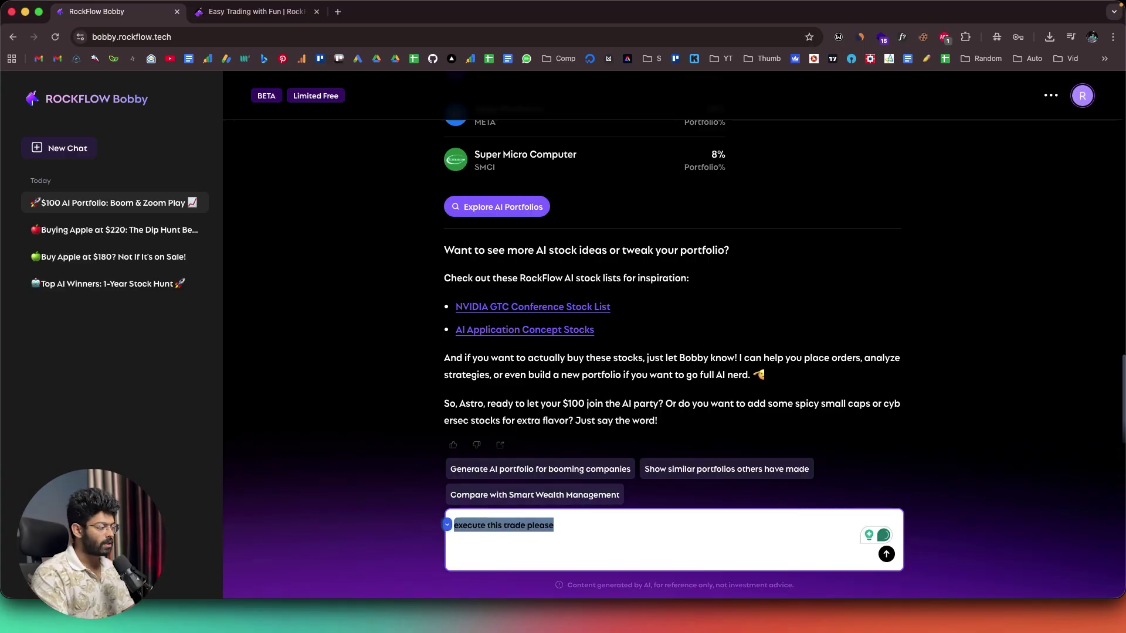
{"action": "key", "text": "BackSpace"}
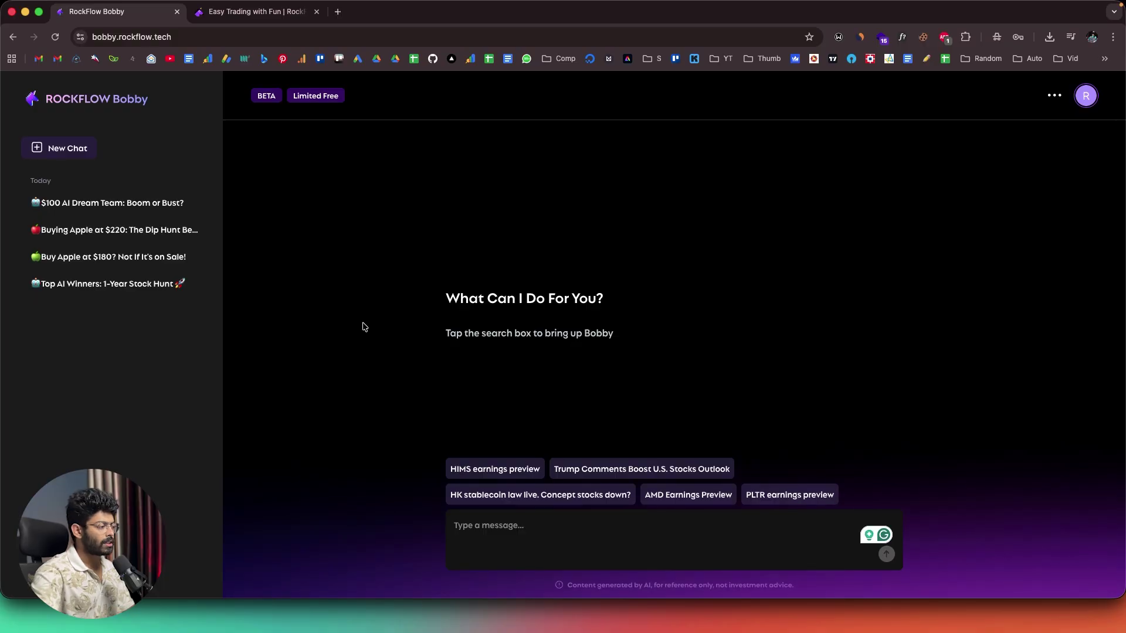
Ask Bobby for the AMD Earnings Preview via its suggestion chip
{"action": "left_click", "coordinate": [658, 498]}
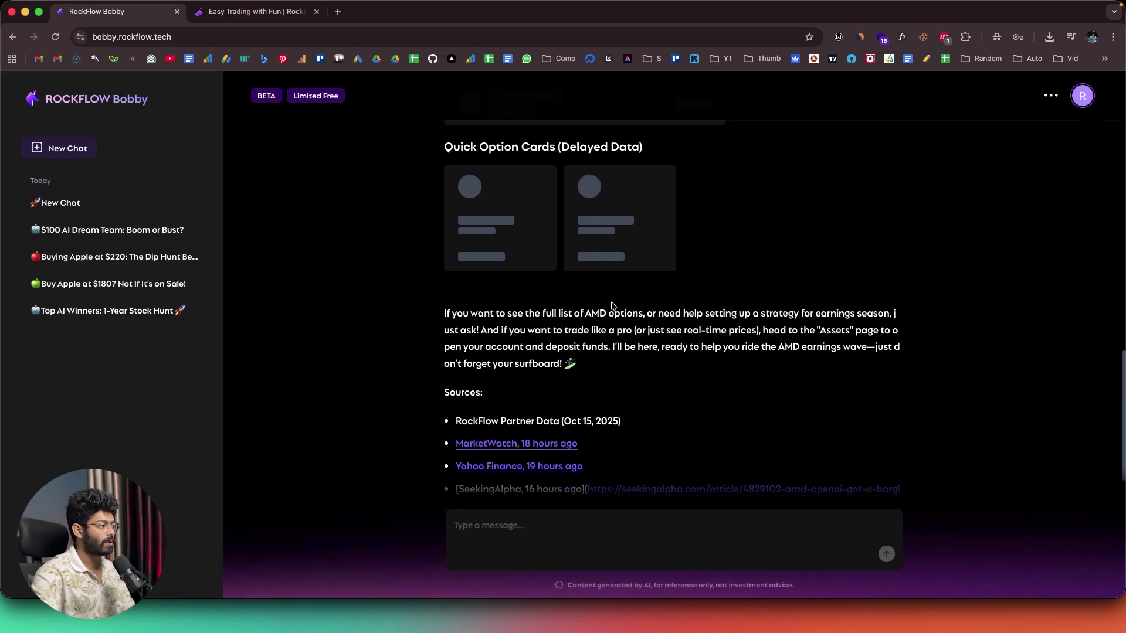
{"action": "scroll", "coordinate": [611, 306], "scroll_direction": "up", "scroll_amount": 20}
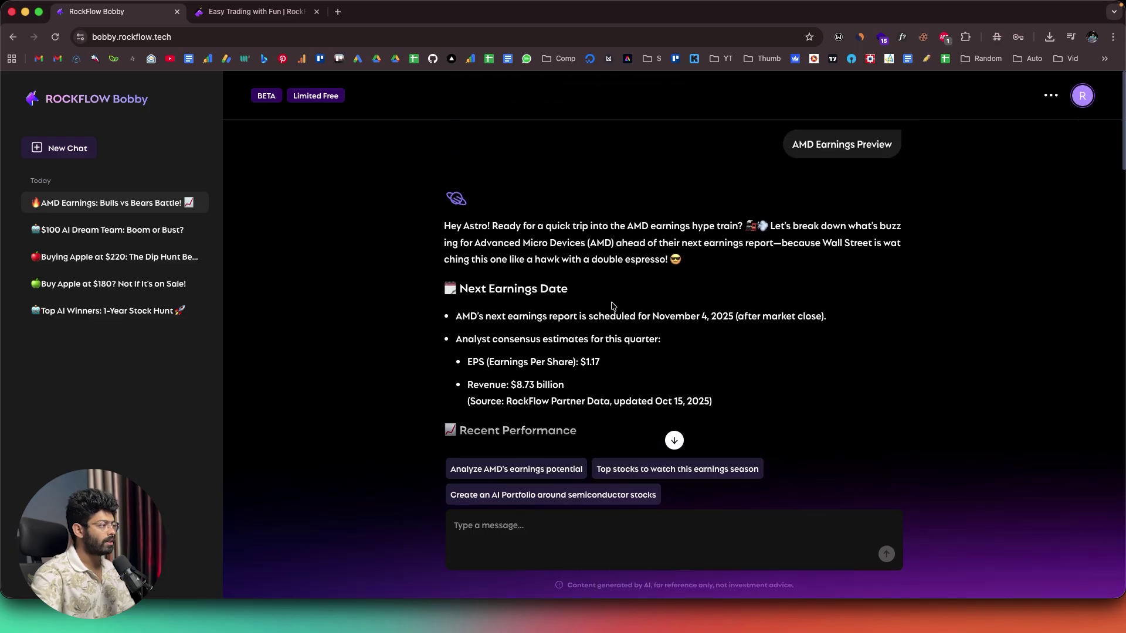
{"action": "scroll", "coordinate": [595, 305], "scroll_direction": "down", "scroll_amount": 3}
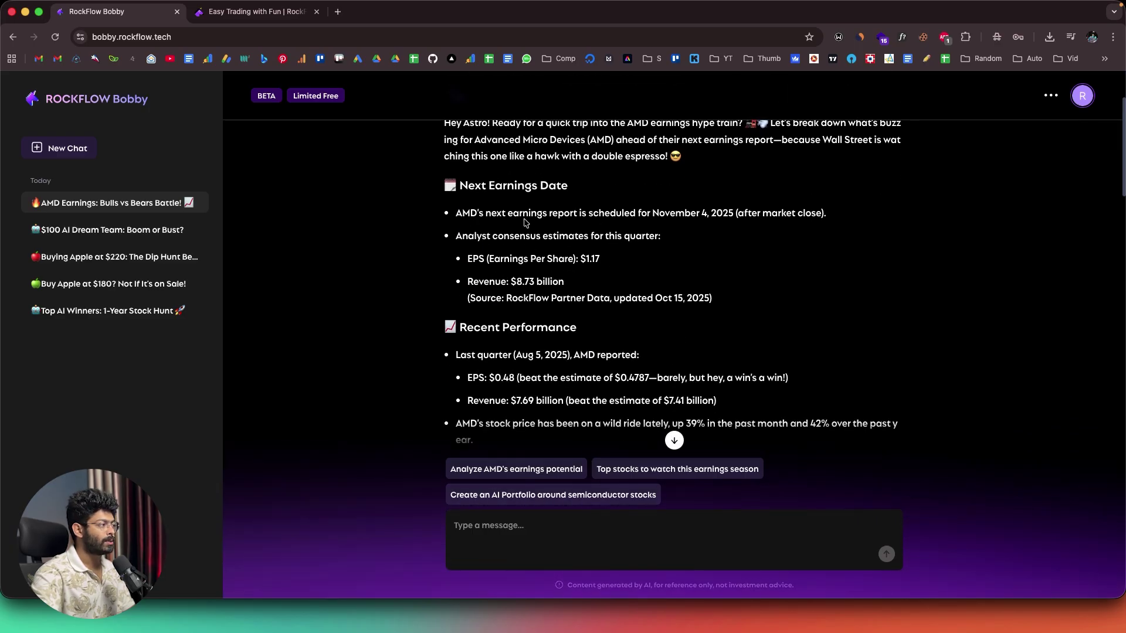
{"action": "left_click", "coordinate": [619, 222]}
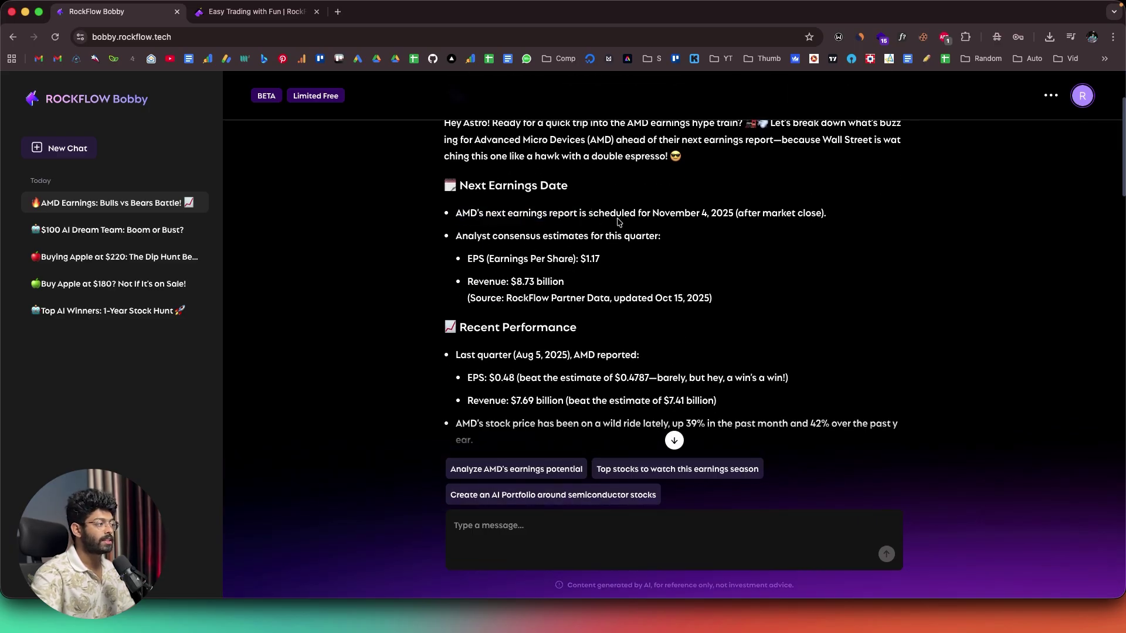
Mark last quarter's EPS and revenue lines, then read down to the market and option cards
{"action": "scroll", "coordinate": [538, 245], "scroll_direction": "down", "scroll_amount": 3}
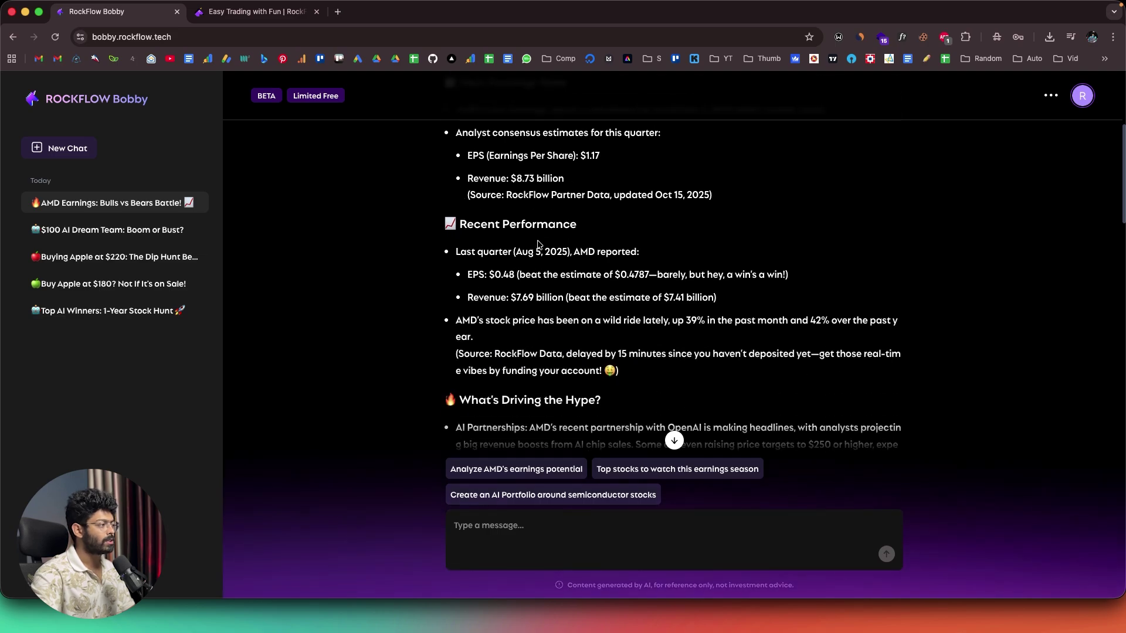
{"action": "left_click_drag", "start_coordinate": [608, 252], "coordinate": [525, 307]}
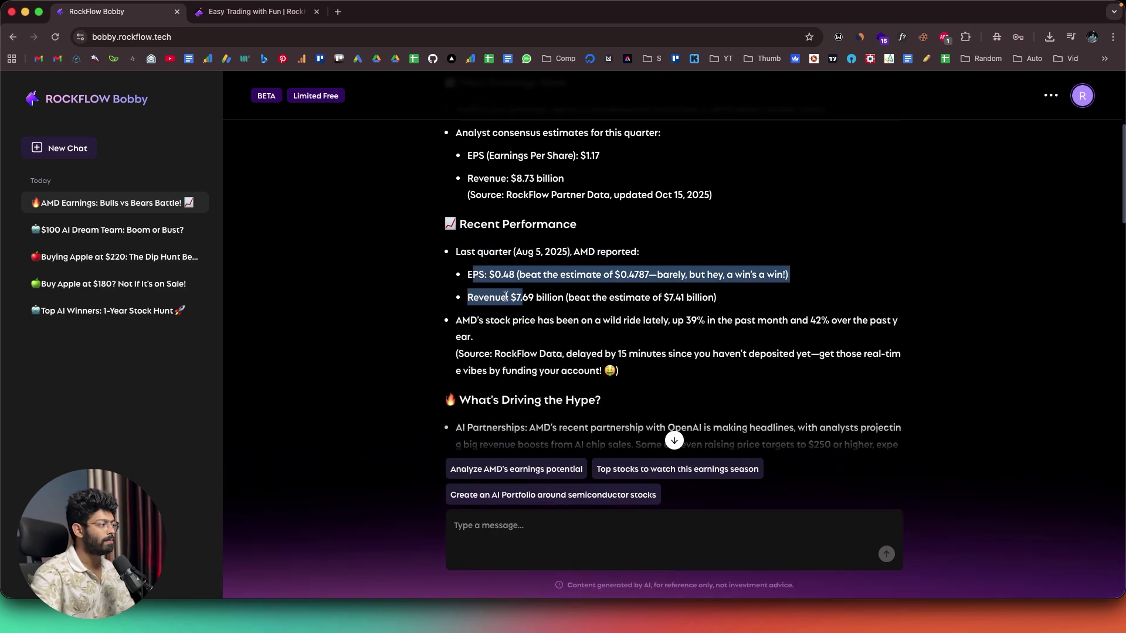
{"action": "left_click", "coordinate": [506, 297]}
{"action": "scroll", "coordinate": [507, 298], "scroll_direction": "down", "scroll_amount": 15}
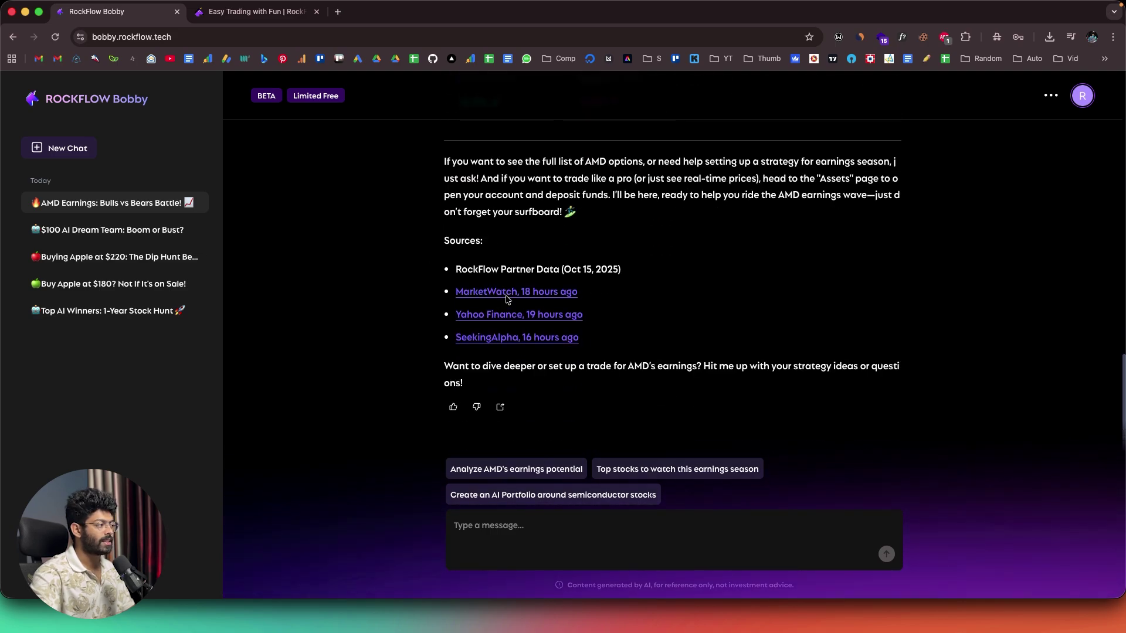
{"action": "scroll", "coordinate": [507, 298], "scroll_direction": "up", "scroll_amount": 9}
{"action": "scroll", "coordinate": [508, 259], "scroll_direction": "down", "scroll_amount": 4}
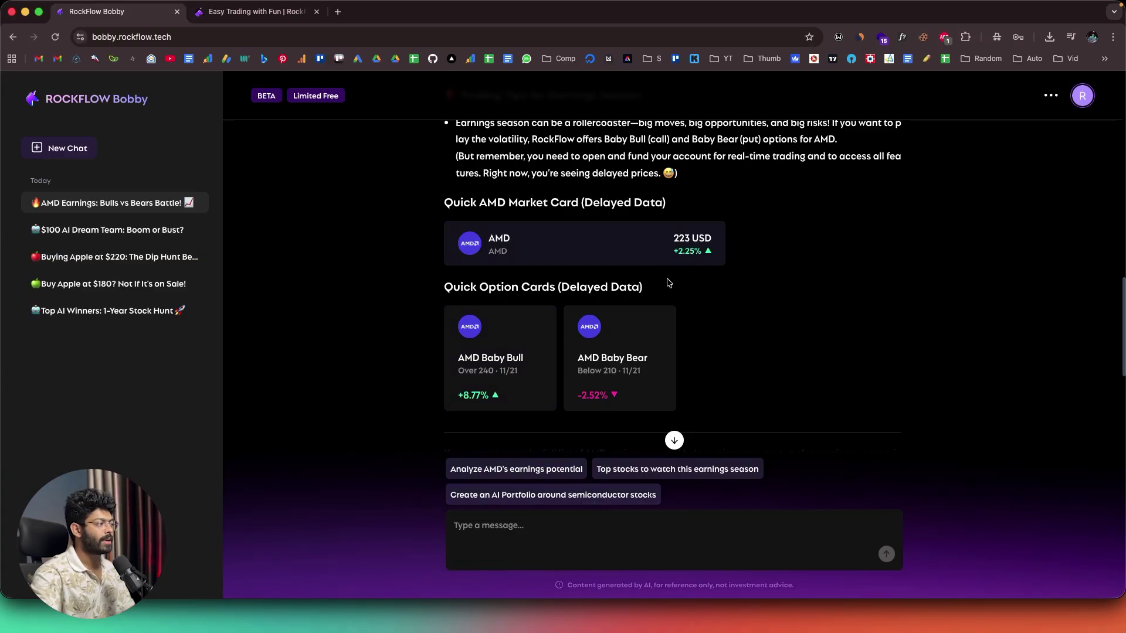
{"action": "scroll", "coordinate": [521, 288], "scroll_direction": "down", "scroll_amount": 6}
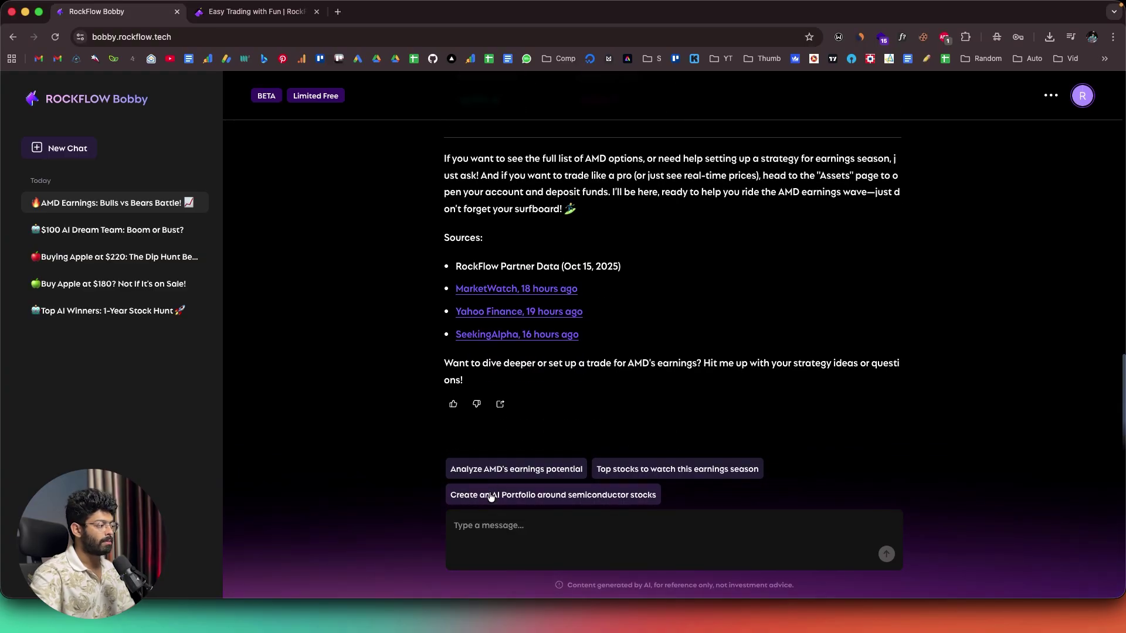
Ask Bobby 'stocks similar to amd' in the AMD chat
{"action": "left_click", "coordinate": [473, 526]}
{"action": "type", "text": "sto"}
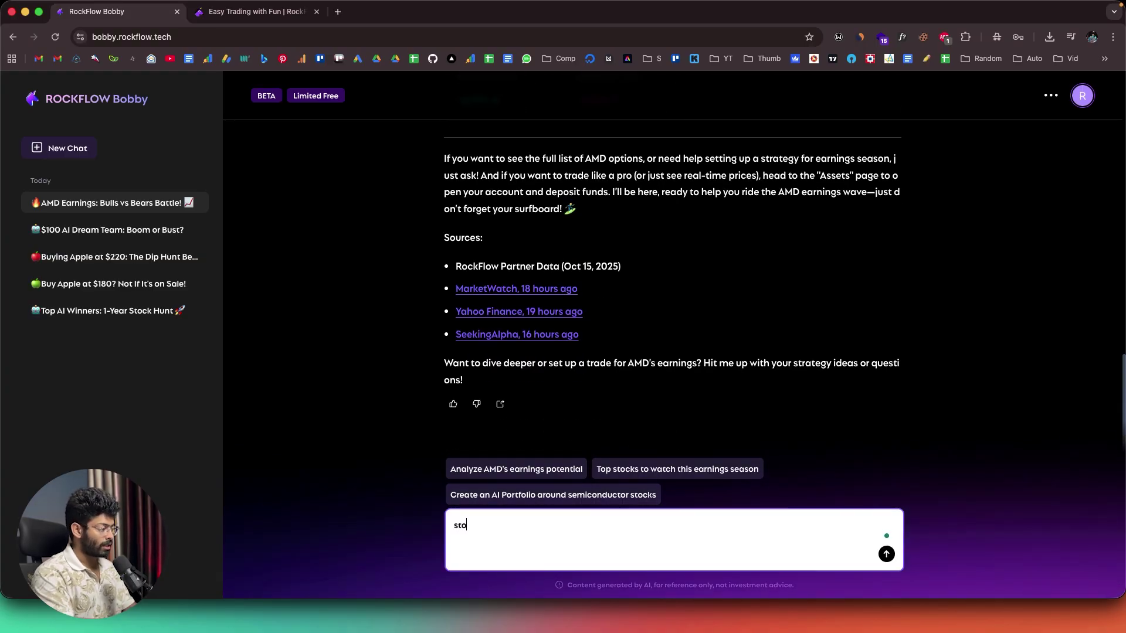
{"action": "type", "text": "cks similar to"}
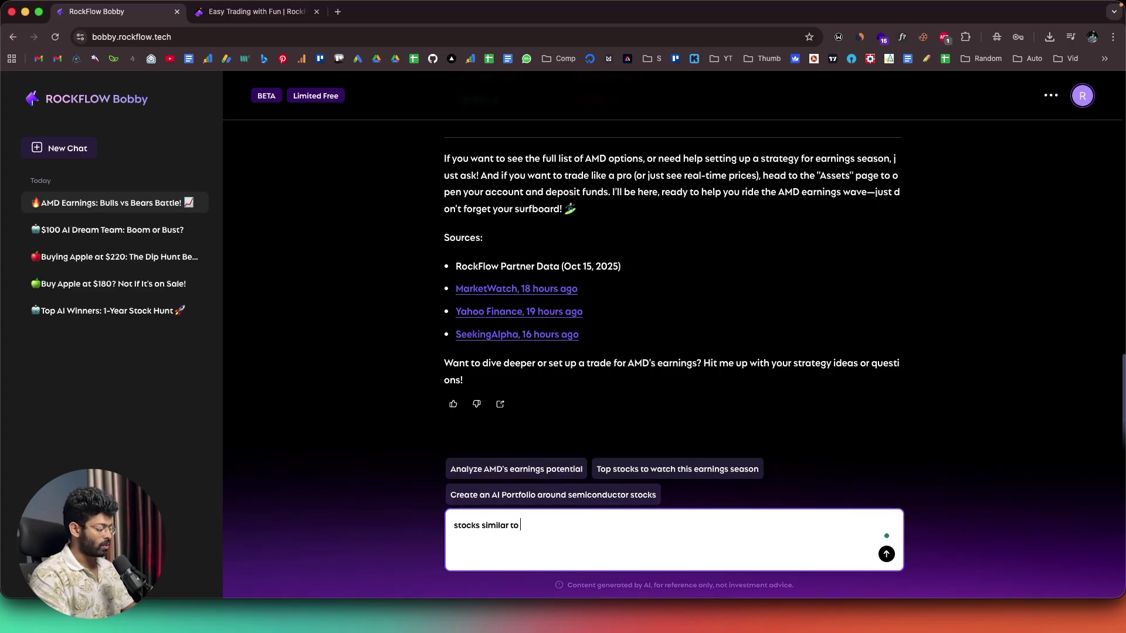
{"action": "type", "text": " amd"}
{"action": "key", "text": "Return"}
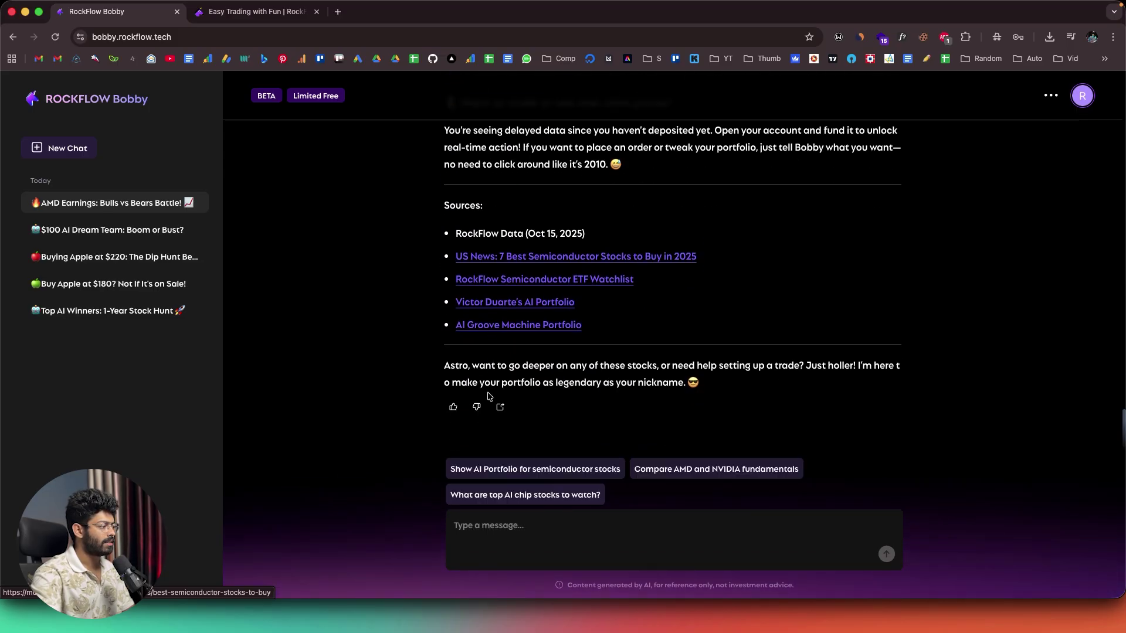
Read the reply's AMD-like stocks and the AMD & Friends: Chip Avengers portfolio
{"action": "scroll", "coordinate": [490, 397], "scroll_direction": "down", "scroll_amount": 5}
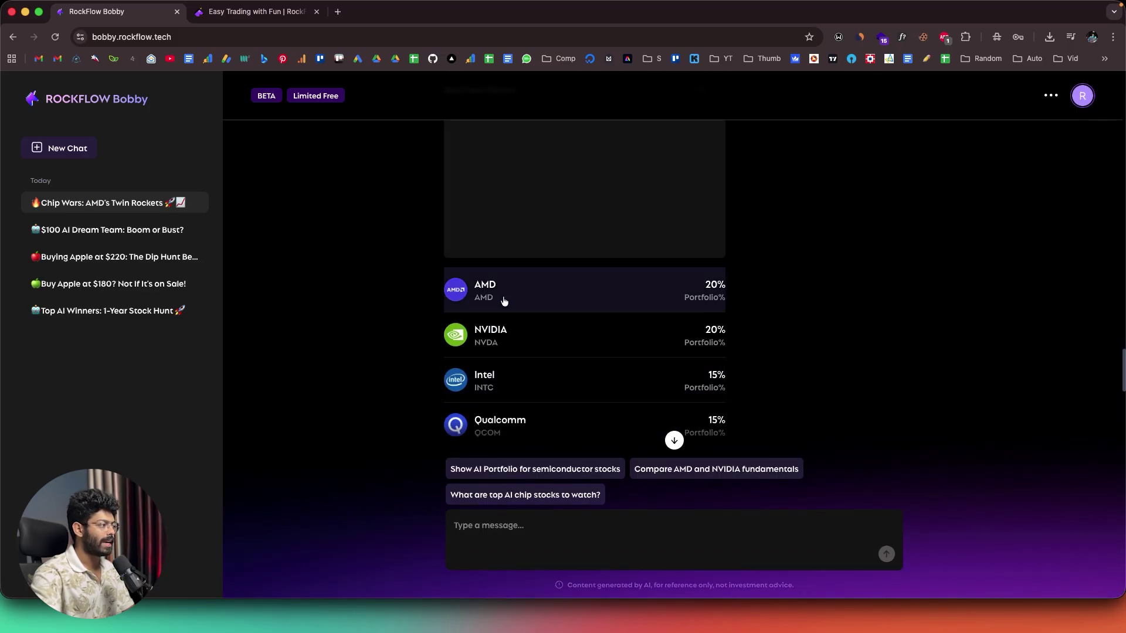
{"action": "scroll", "coordinate": [512, 348], "scroll_direction": "down", "scroll_amount": 3}
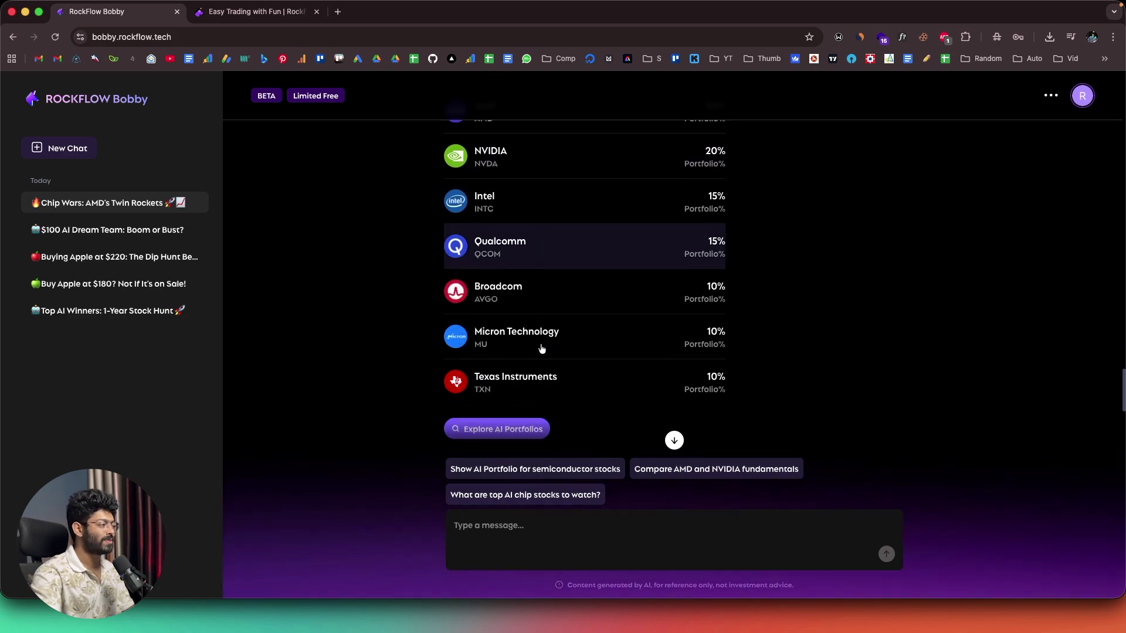
{"action": "scroll", "coordinate": [552, 356], "scroll_direction": "up", "scroll_amount": 10}
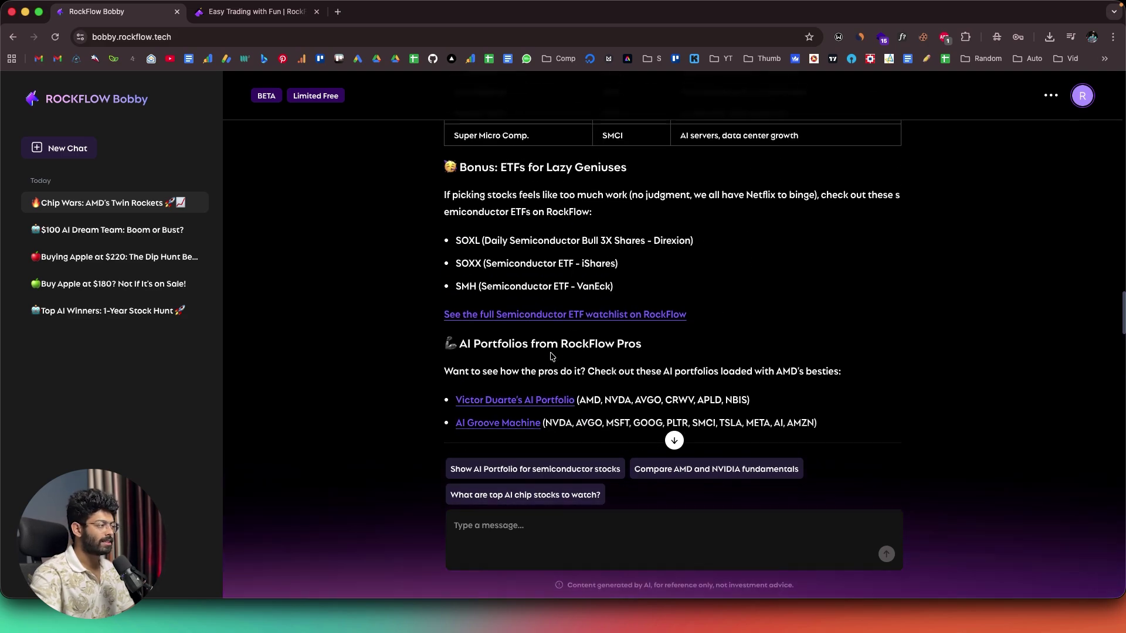
{"action": "scroll", "coordinate": [551, 356], "scroll_direction": "down", "scroll_amount": 5}
{"action": "scroll", "coordinate": [551, 359], "scroll_direction": "up", "scroll_amount": 5}
{"action": "scroll", "coordinate": [551, 359], "scroll_direction": "down", "scroll_amount": 10}
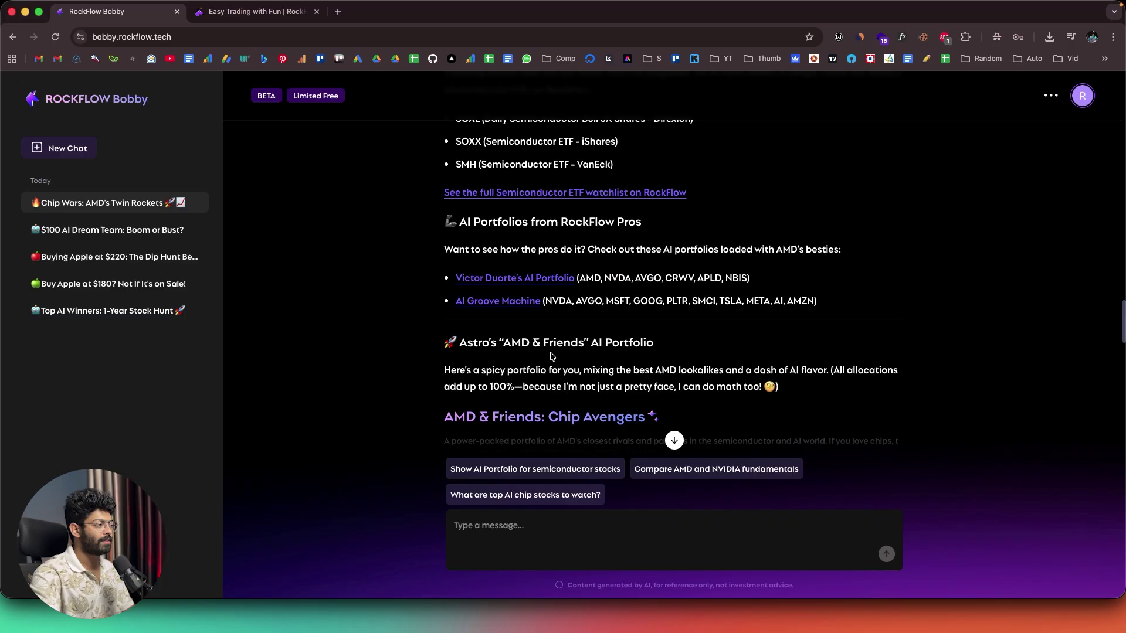
Start a new empty chat, then select the site address and return focus to the page
{"action": "left_click", "coordinate": [77, 147]}
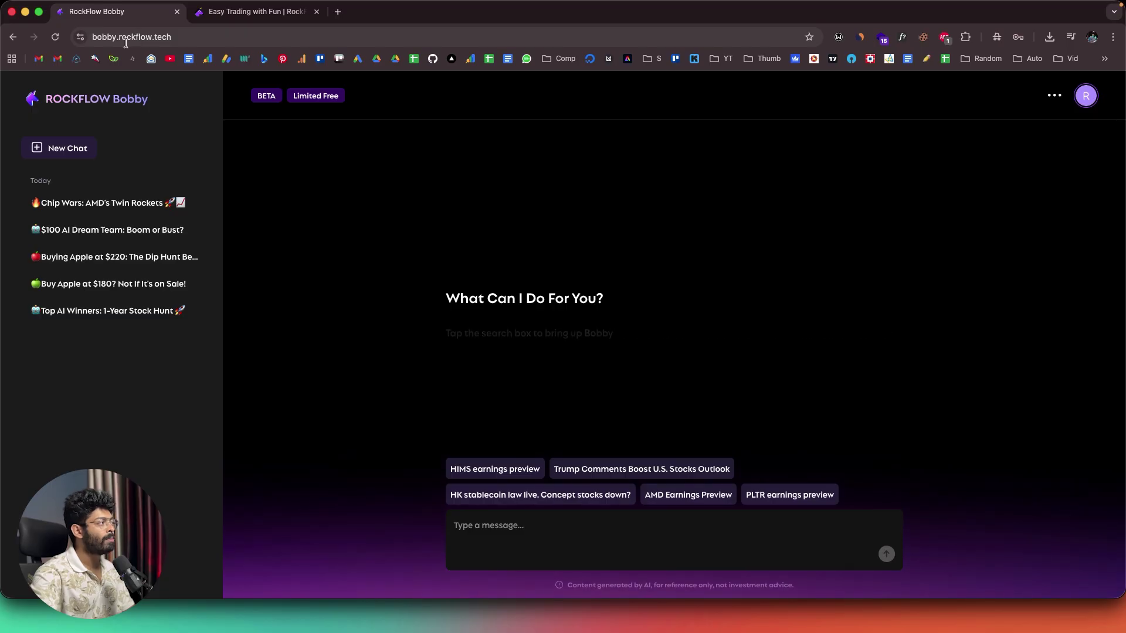
{"action": "left_click", "coordinate": [99, 37]}
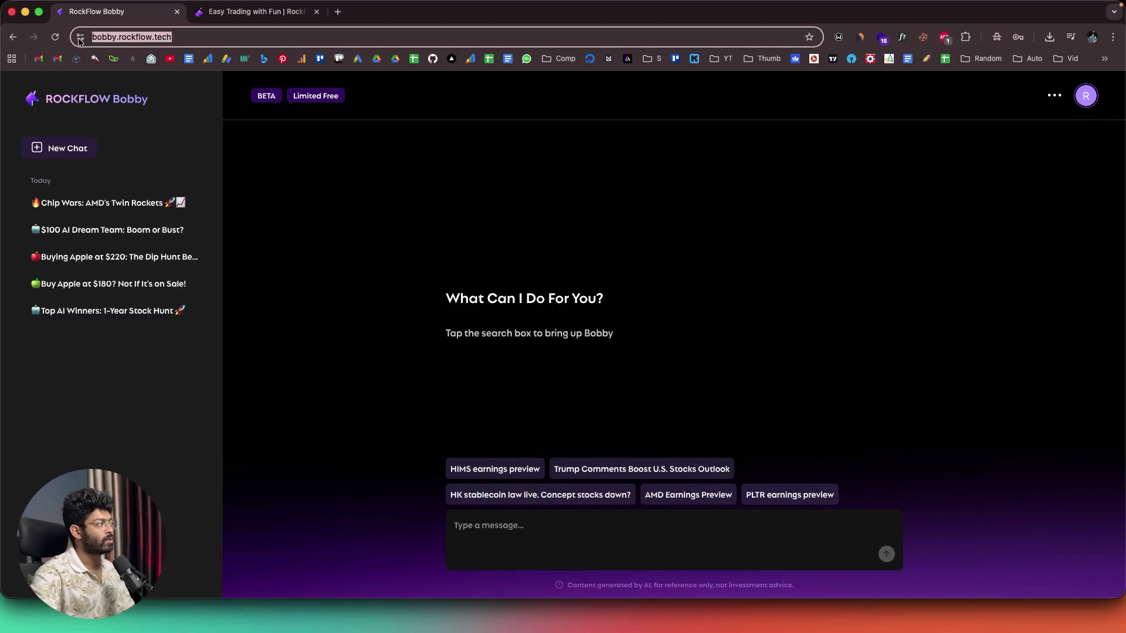
{"action": "left_click", "coordinate": [315, 243]}
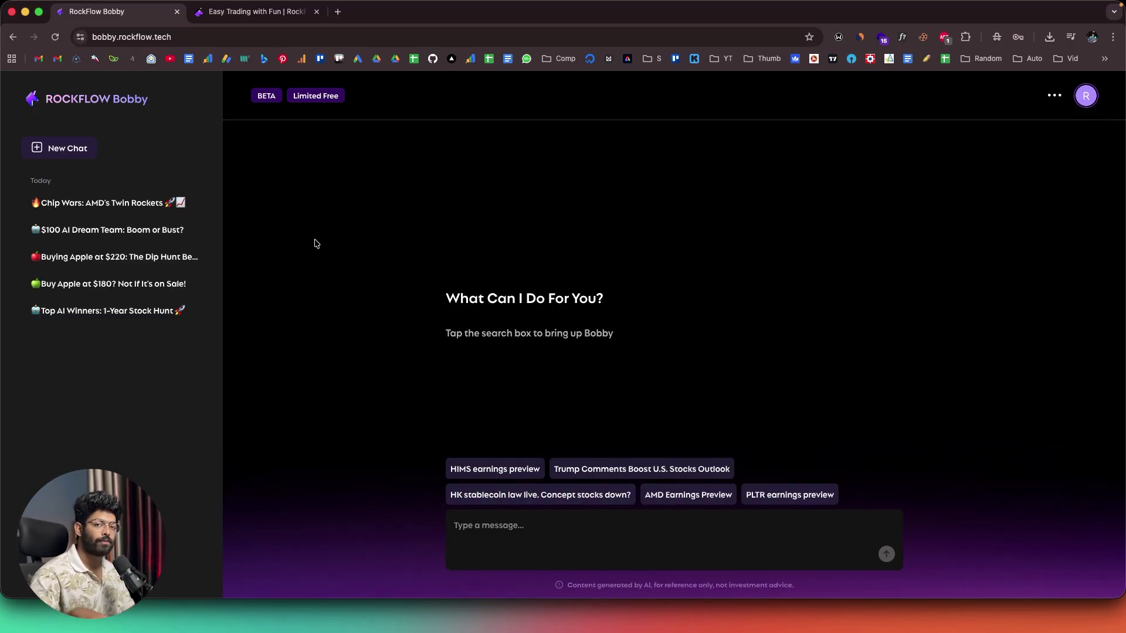